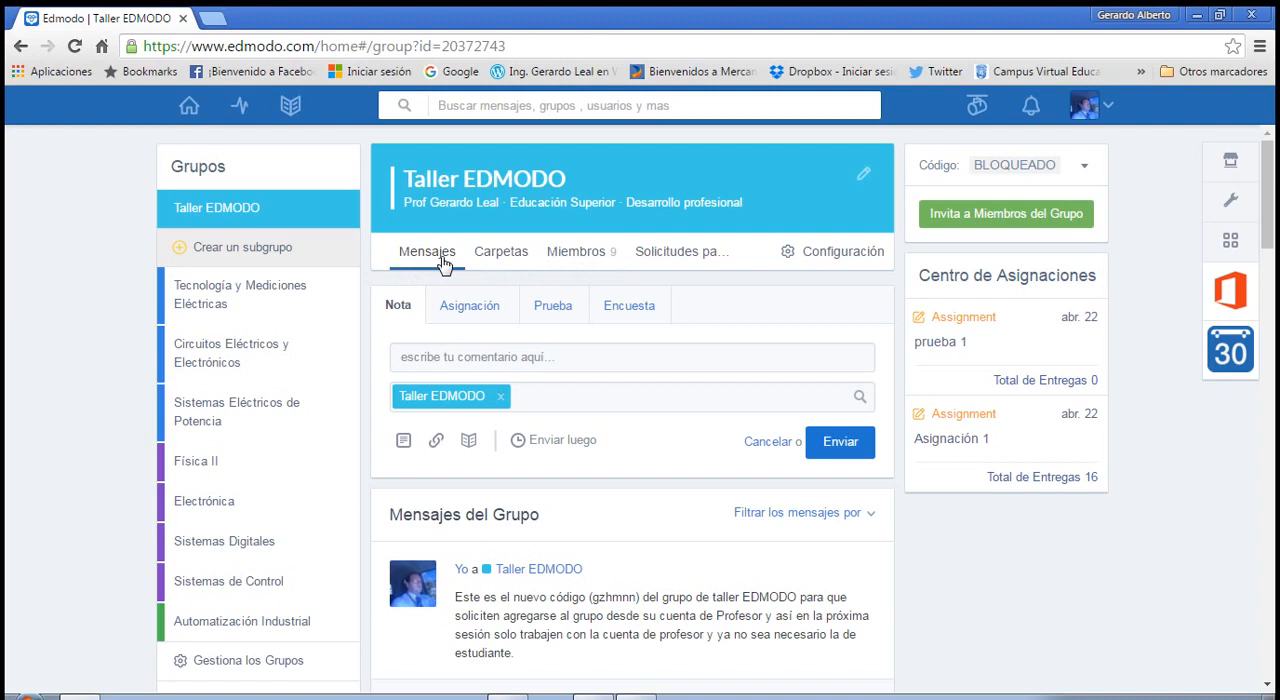
click(521, 264)
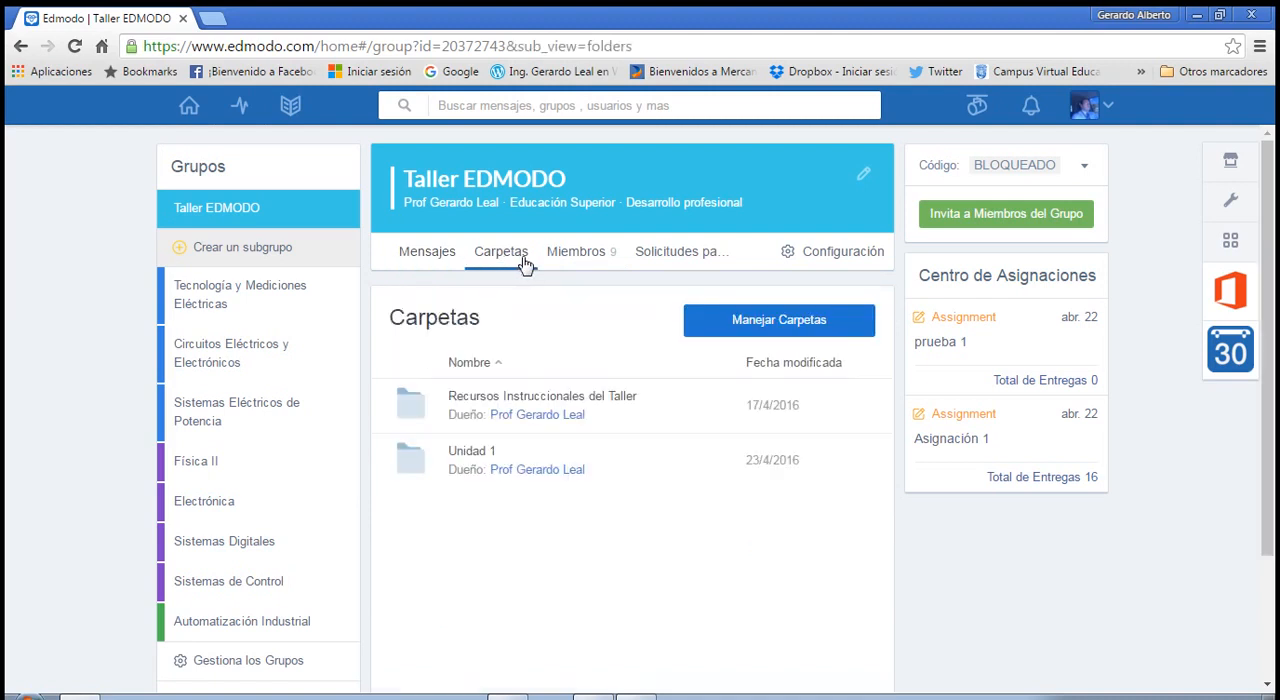
click(578, 259)
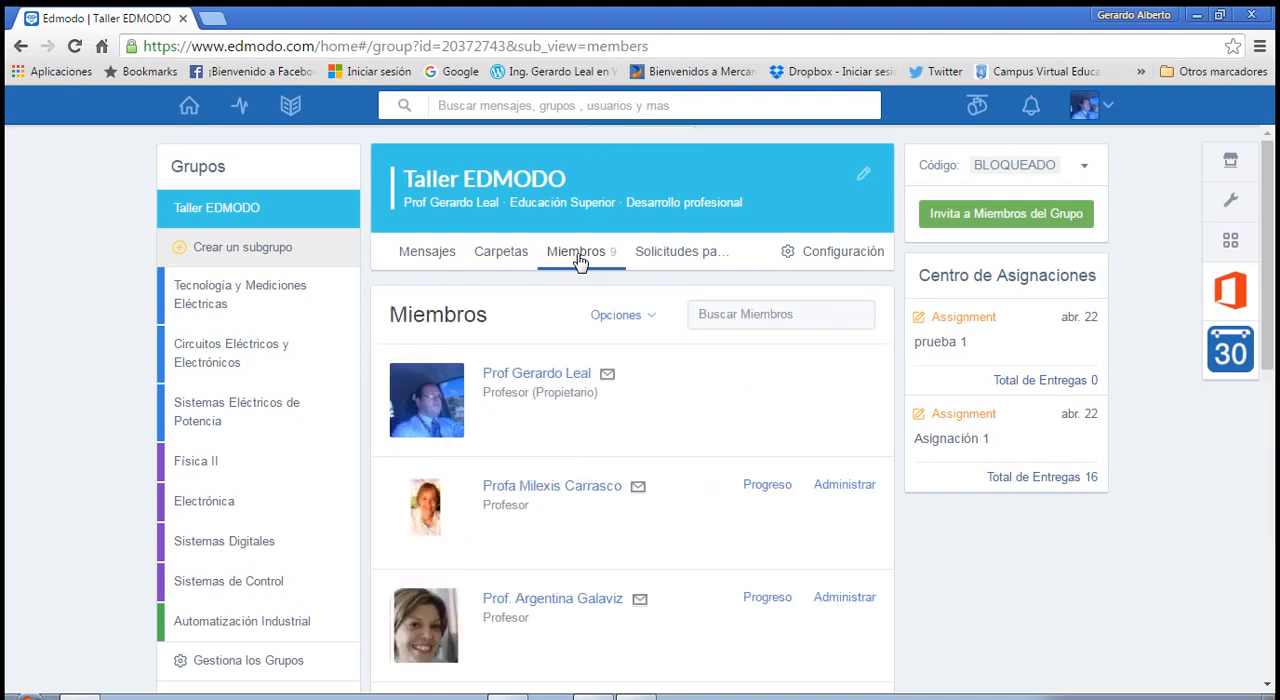
click(423, 257)
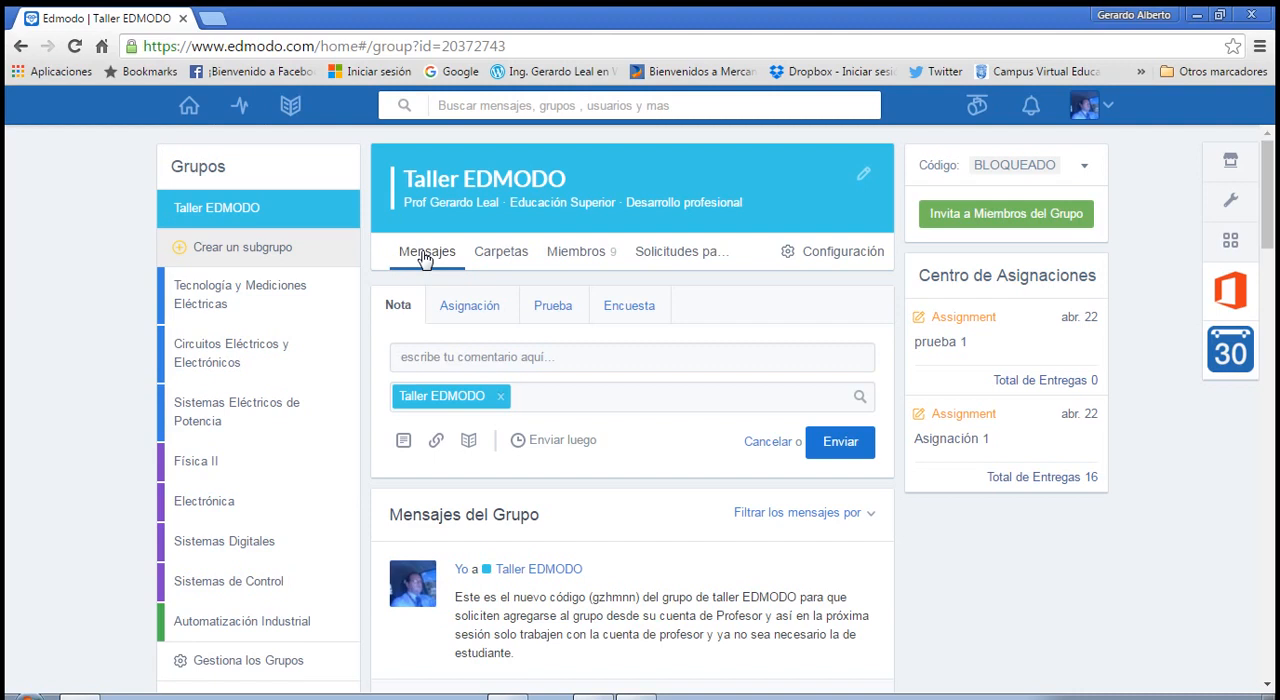
Create a new quiz in the Taller EDMODO group and title it "Examen de Física 2".
click(574, 318)
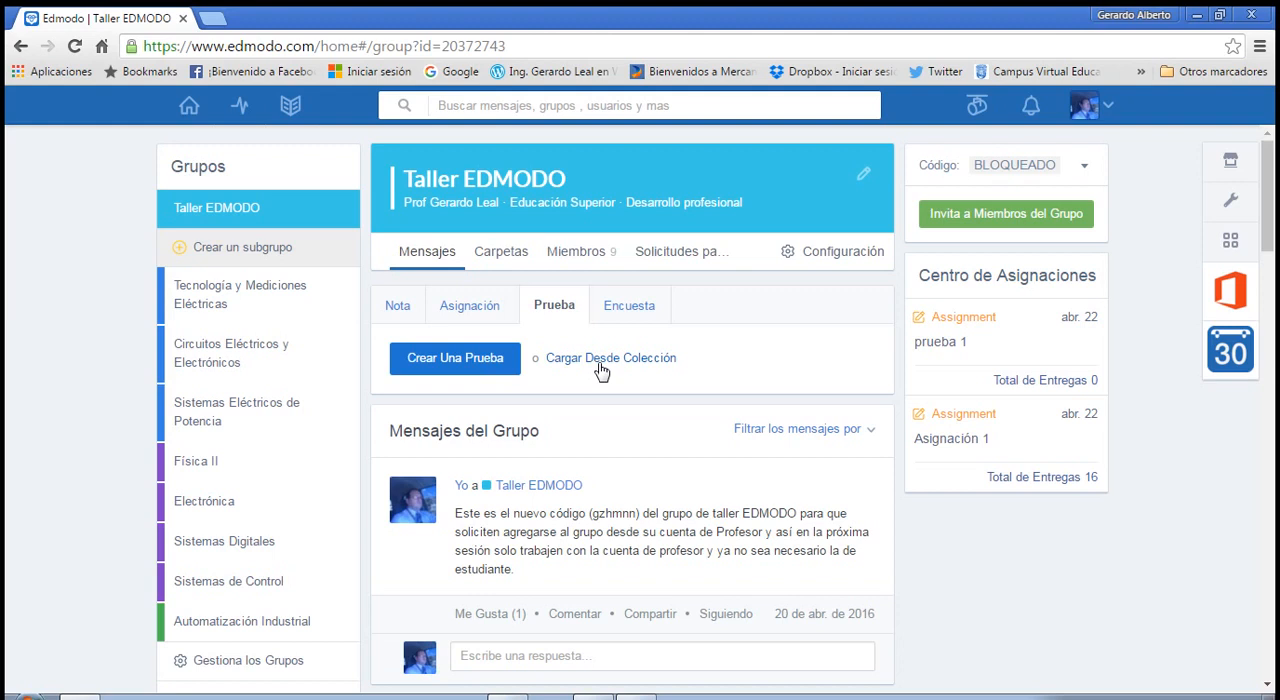
click(474, 368)
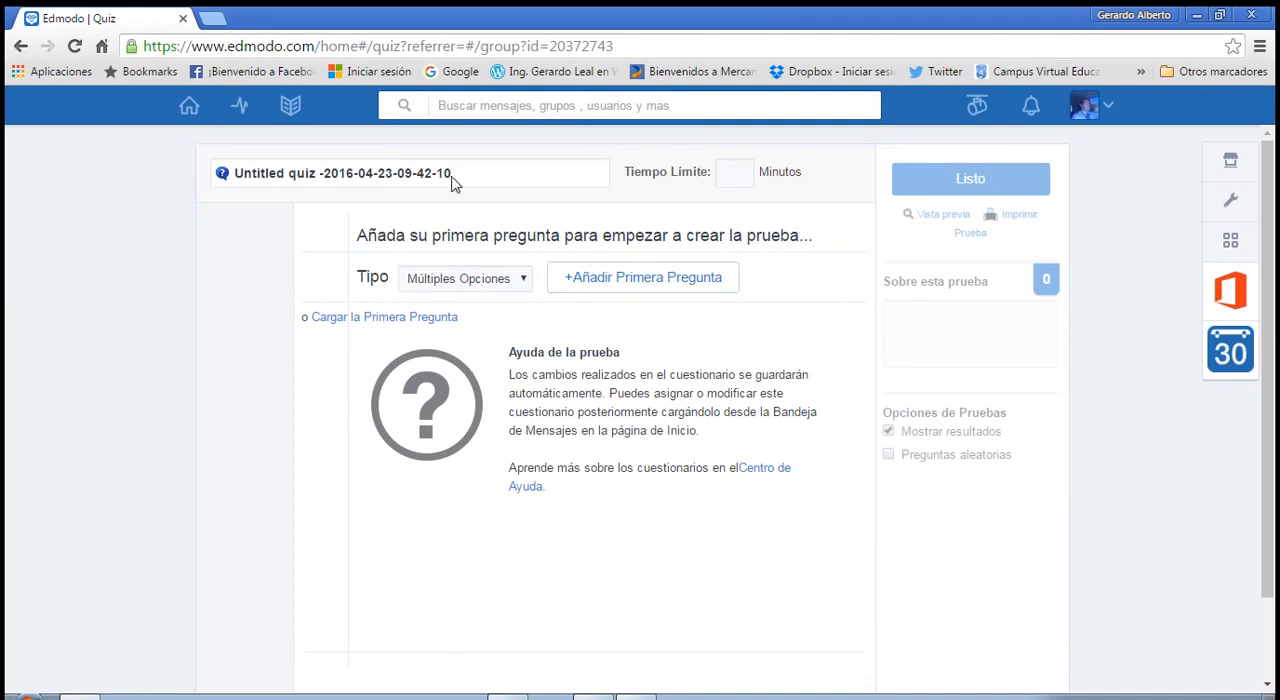
drag(450, 174, 224, 172)
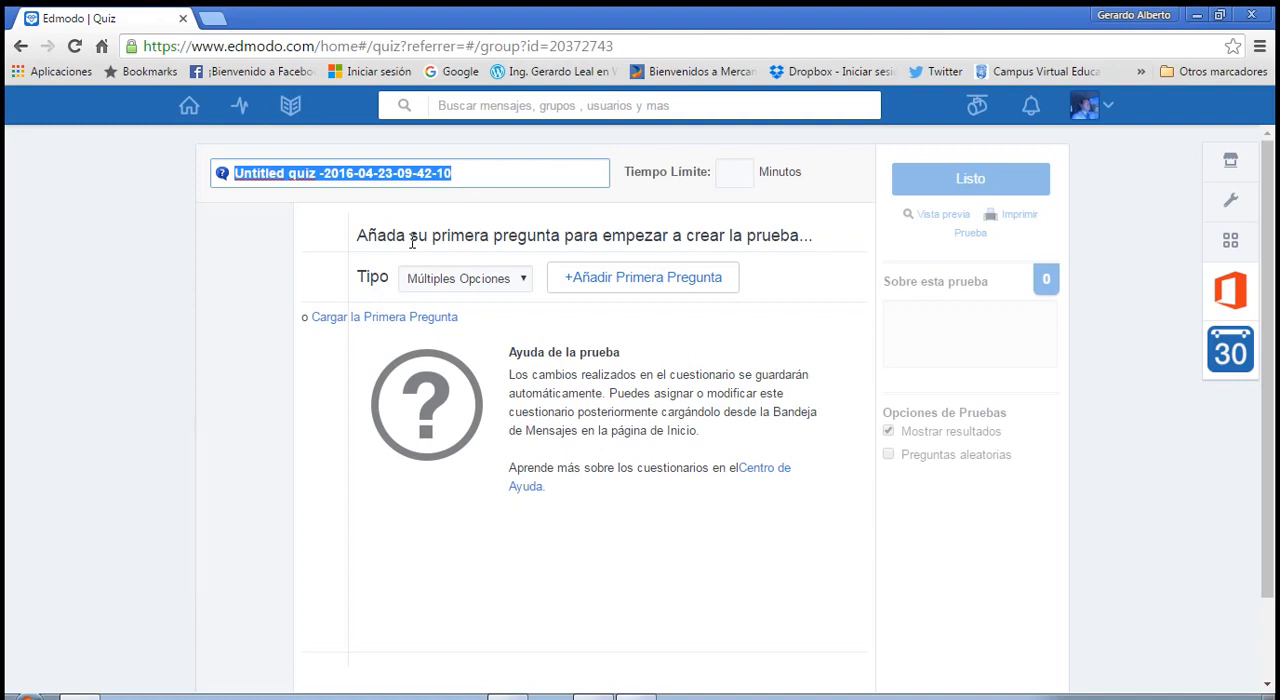
text(Examen de Fi)
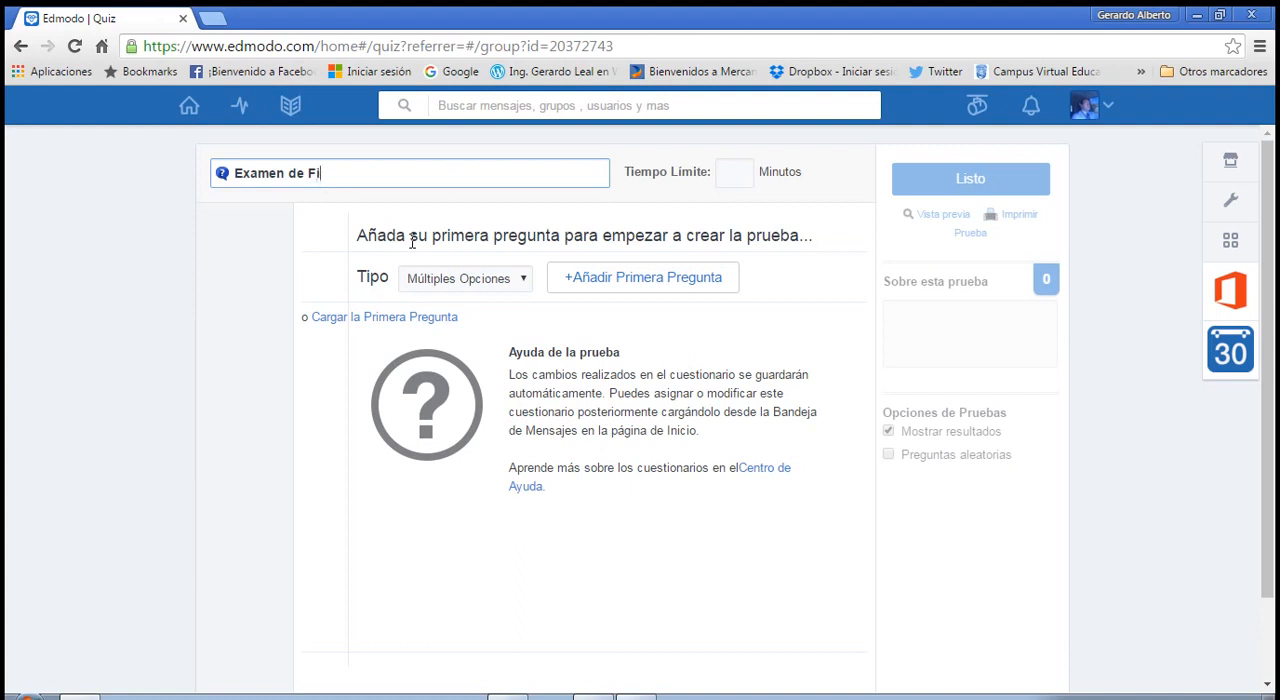
key(BackSpace)
text(ísica 2)
right_click(320, 177)
click(338, 190)
Set the quiz's time limit to 15 minutes.
click(746, 176)
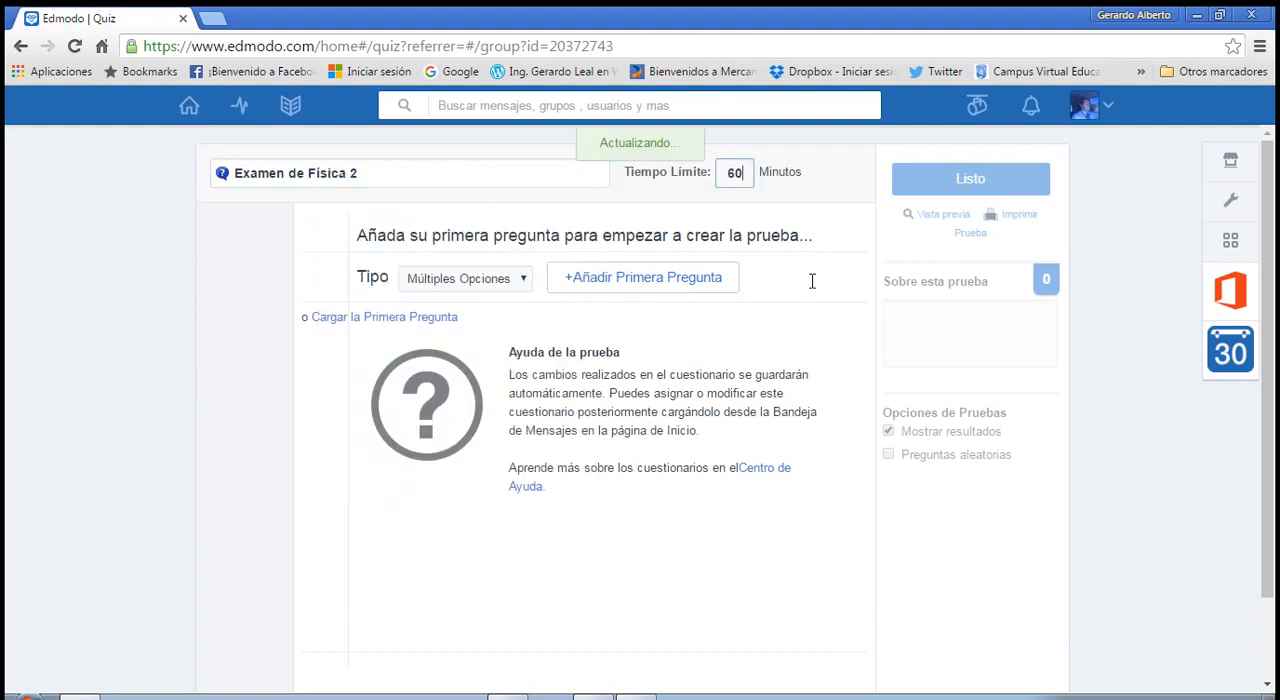
key(BackSpace)
key(BackSpace)
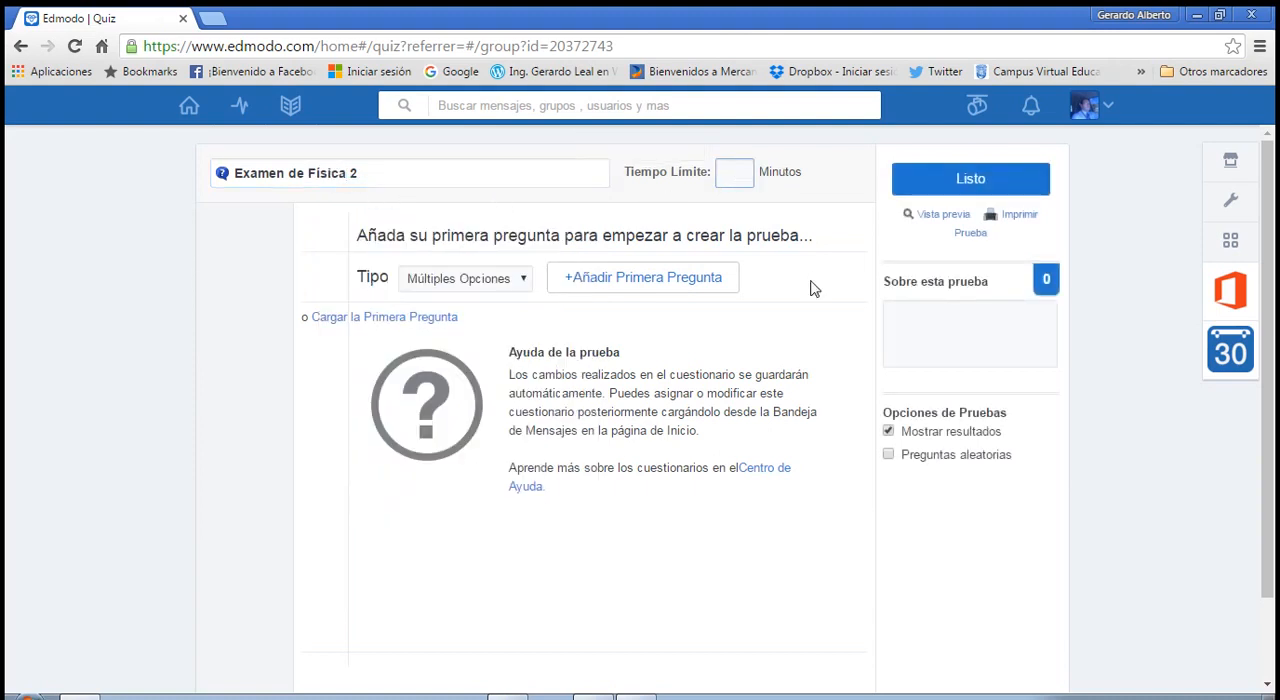
text(15)
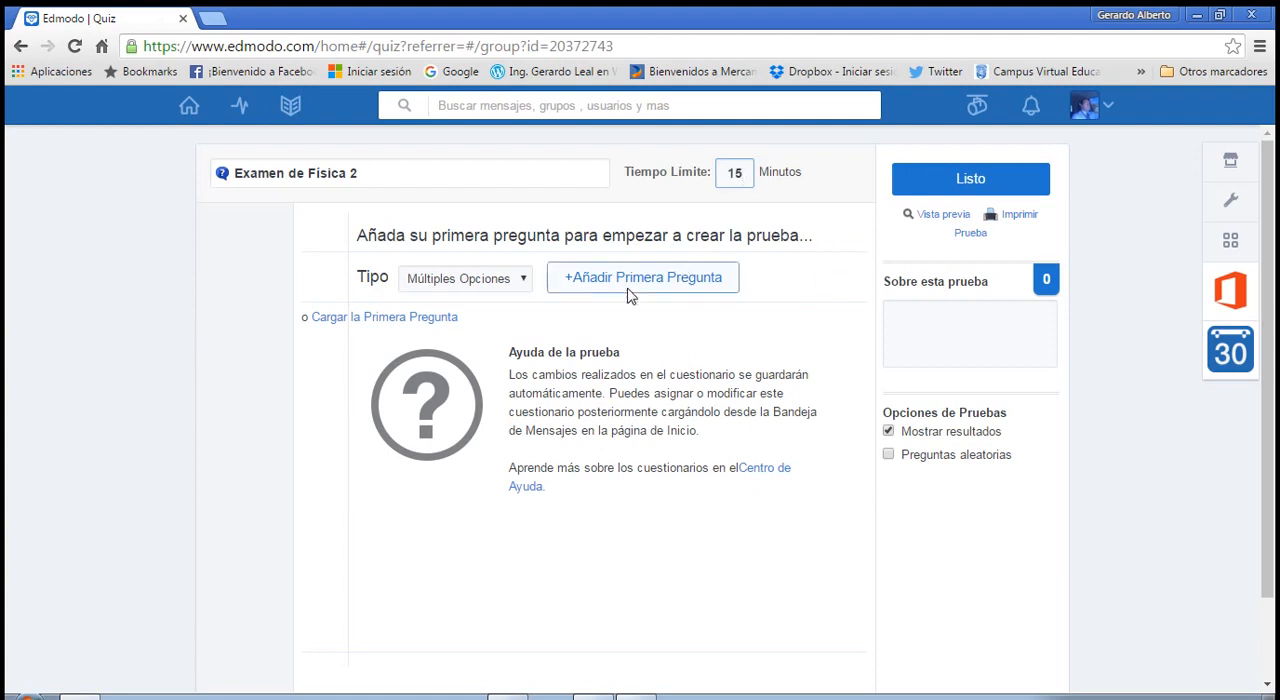
Add the quiz's first question with the type Múltiples Opciones.
click(508, 285)
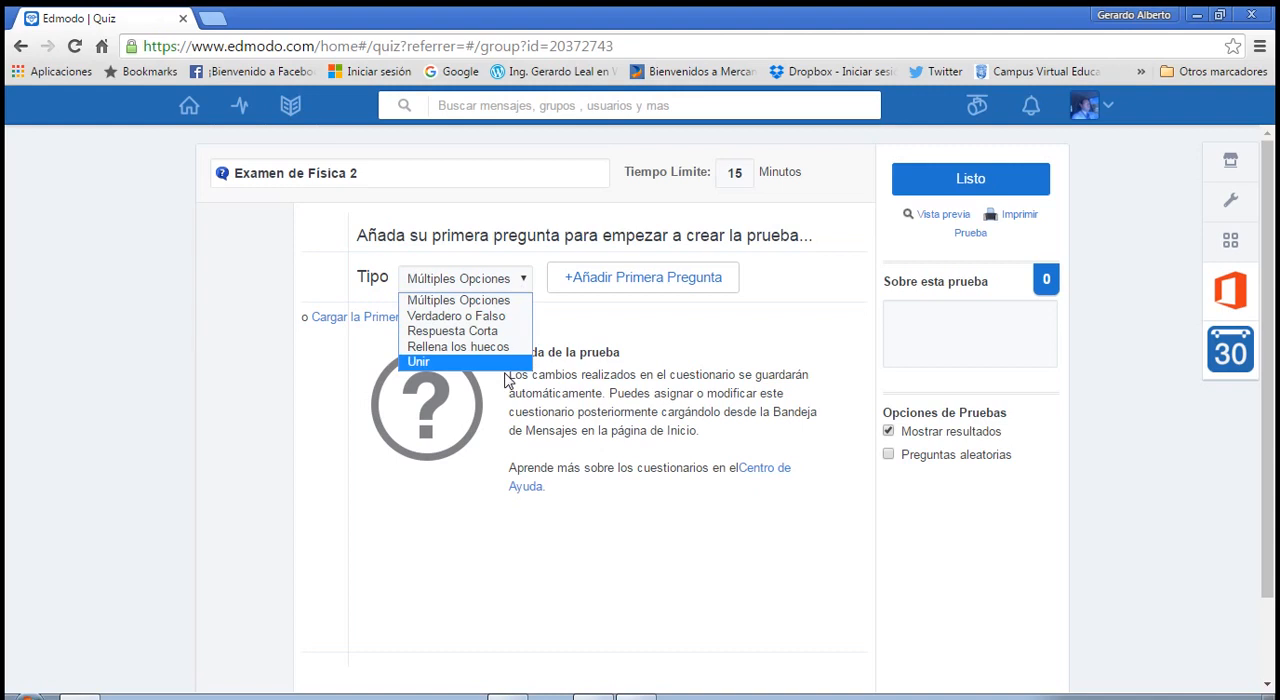
click(502, 303)
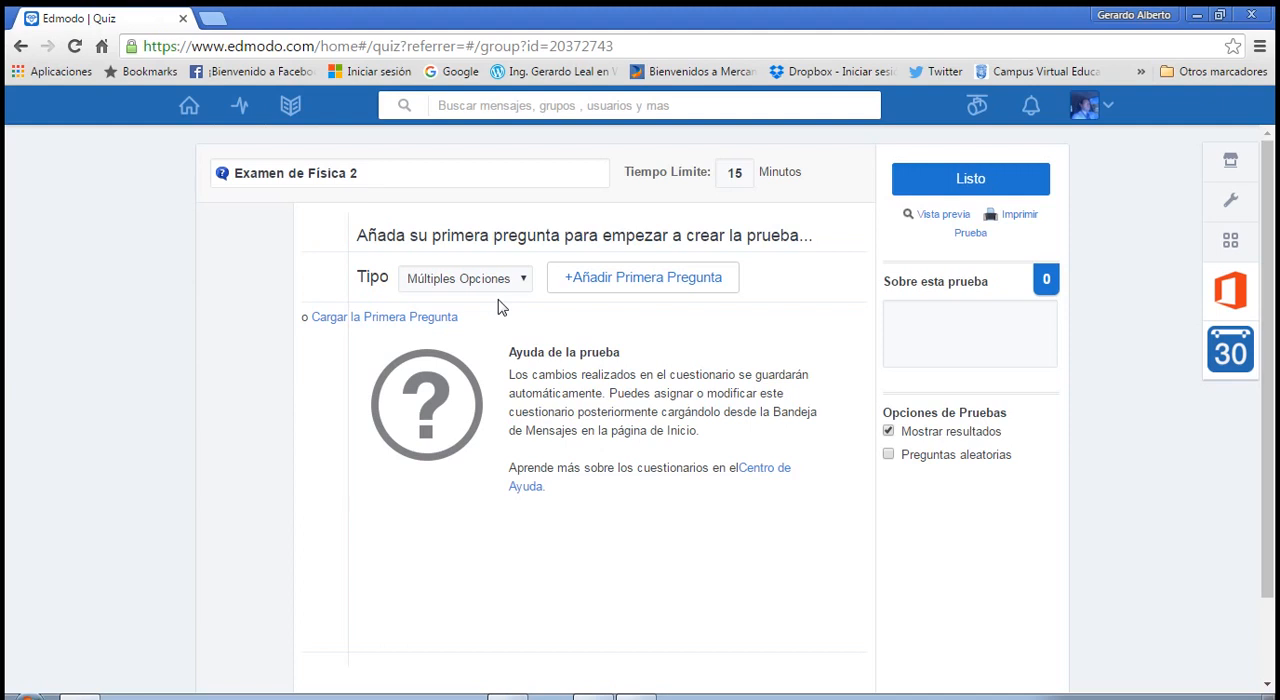
click(622, 284)
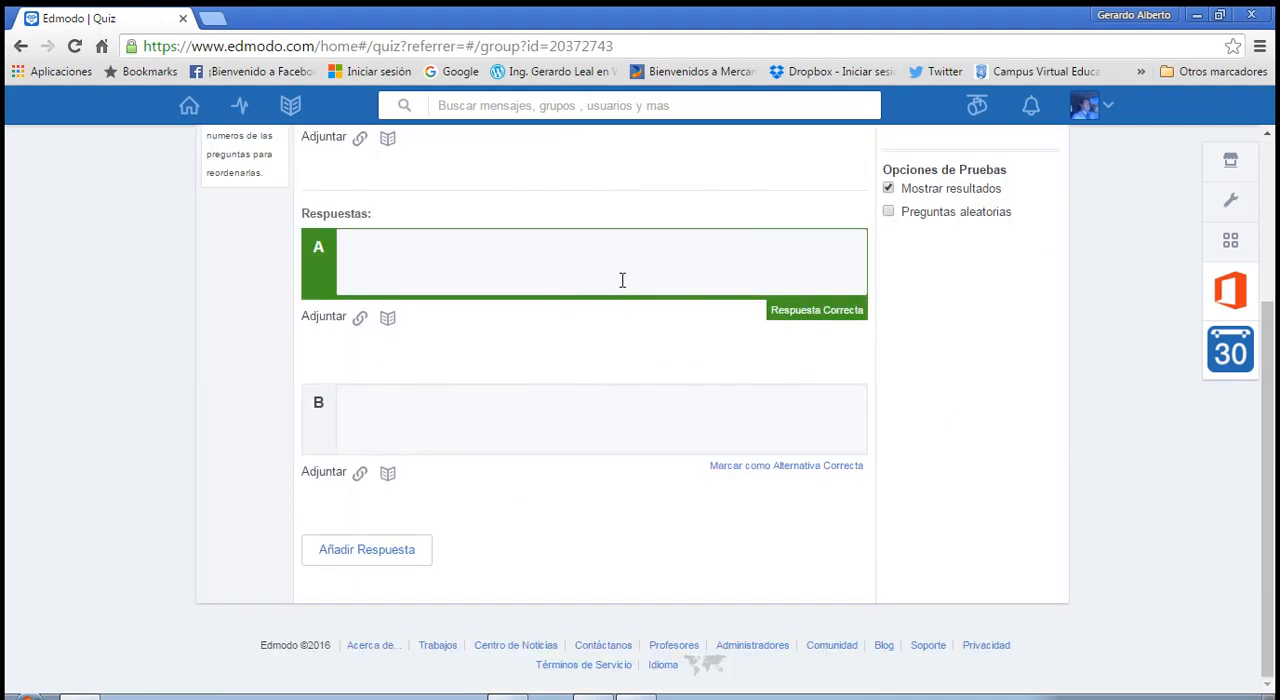
scroll(478, 333, up, 3)
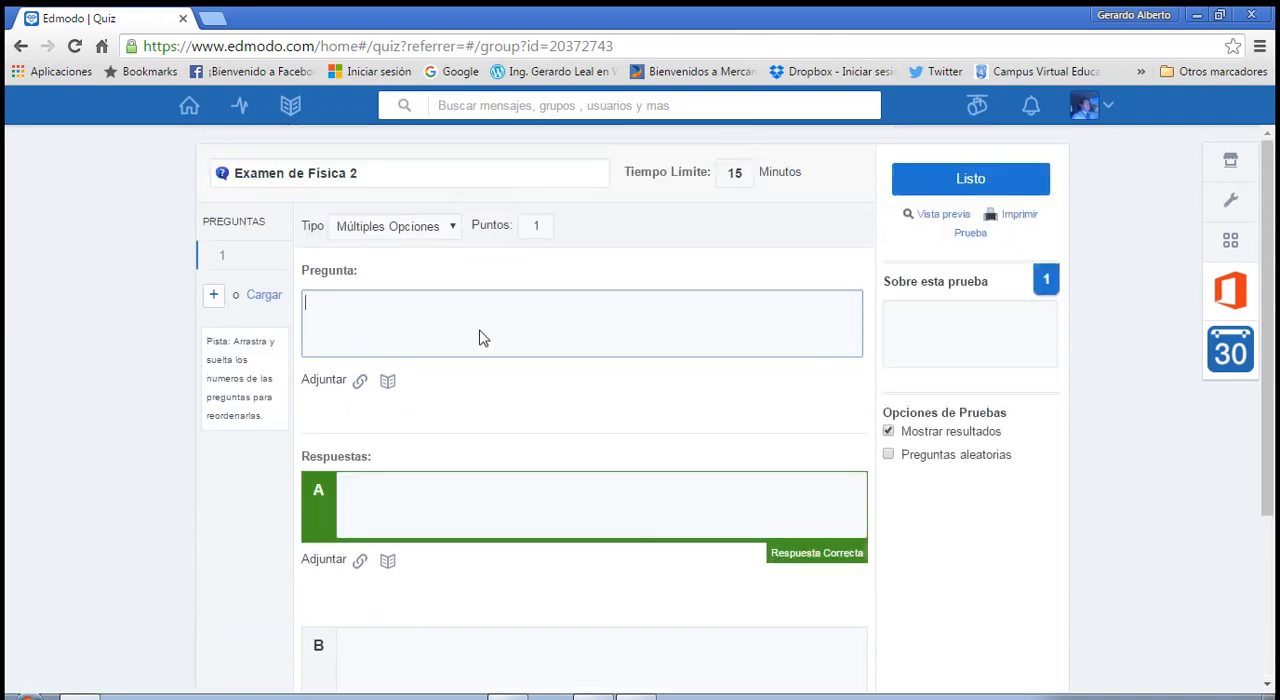
Copy "El movimiento de Electrones hace referencia al concepto de:" from the Word document into the question text of the Edmodo quiz.
click(357, 316)
click(637, 696)
scroll(486, 423, up, 2)
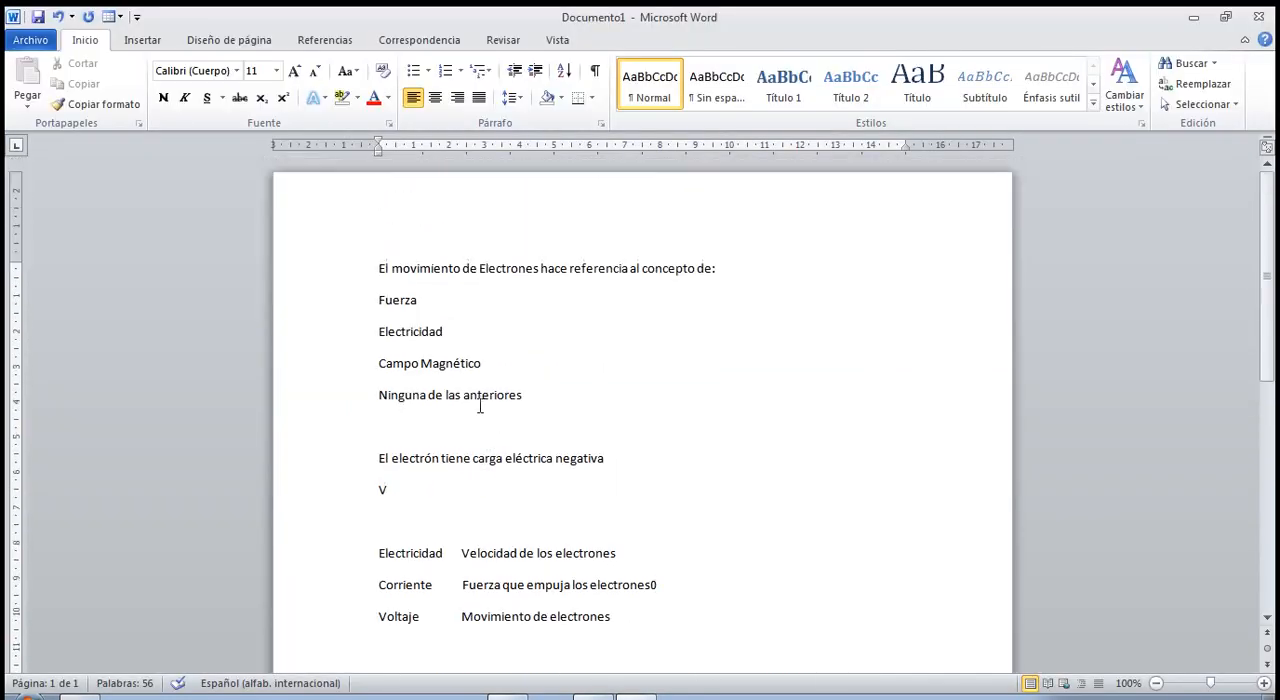
drag(379, 270, 720, 276)
key(ctrl+c)
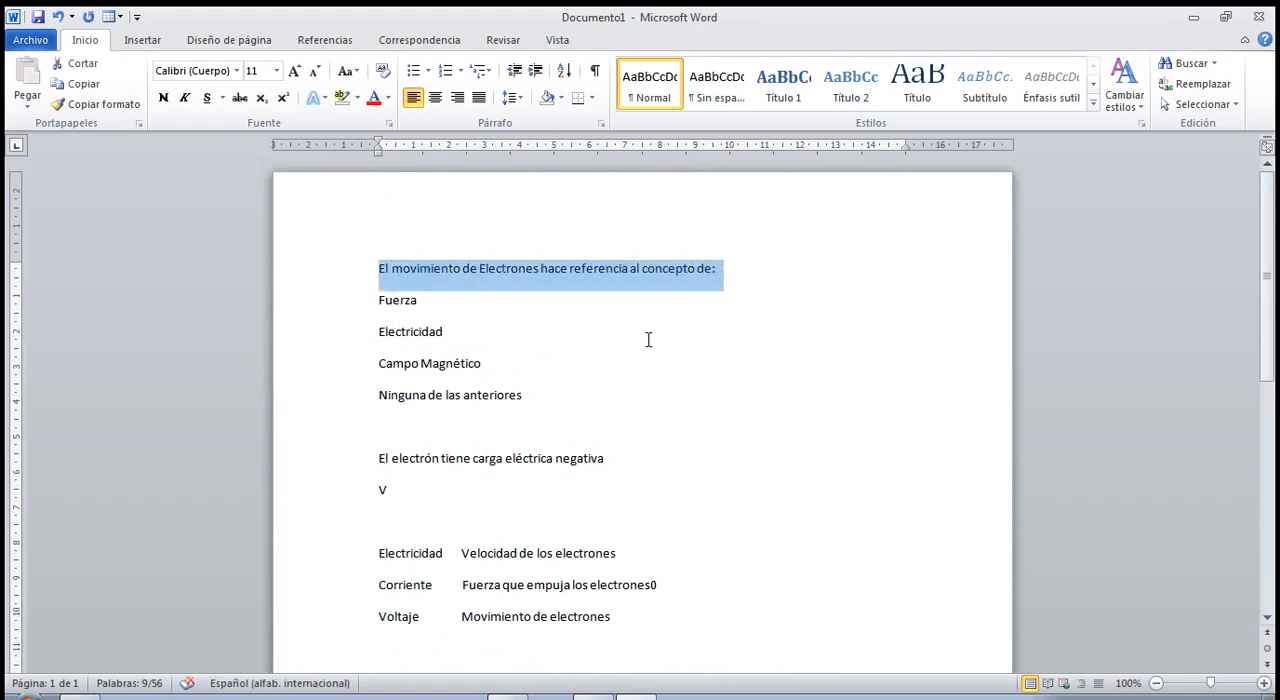
key(alt+Tab)
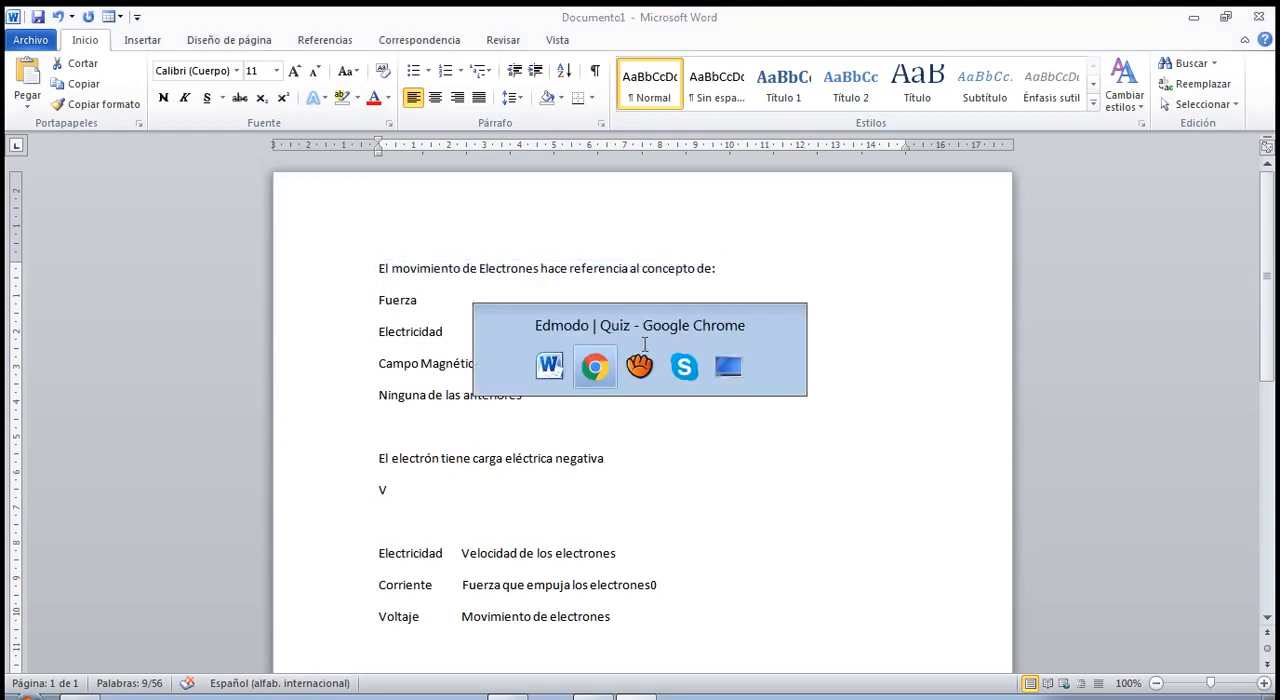
key(alt+Tab)
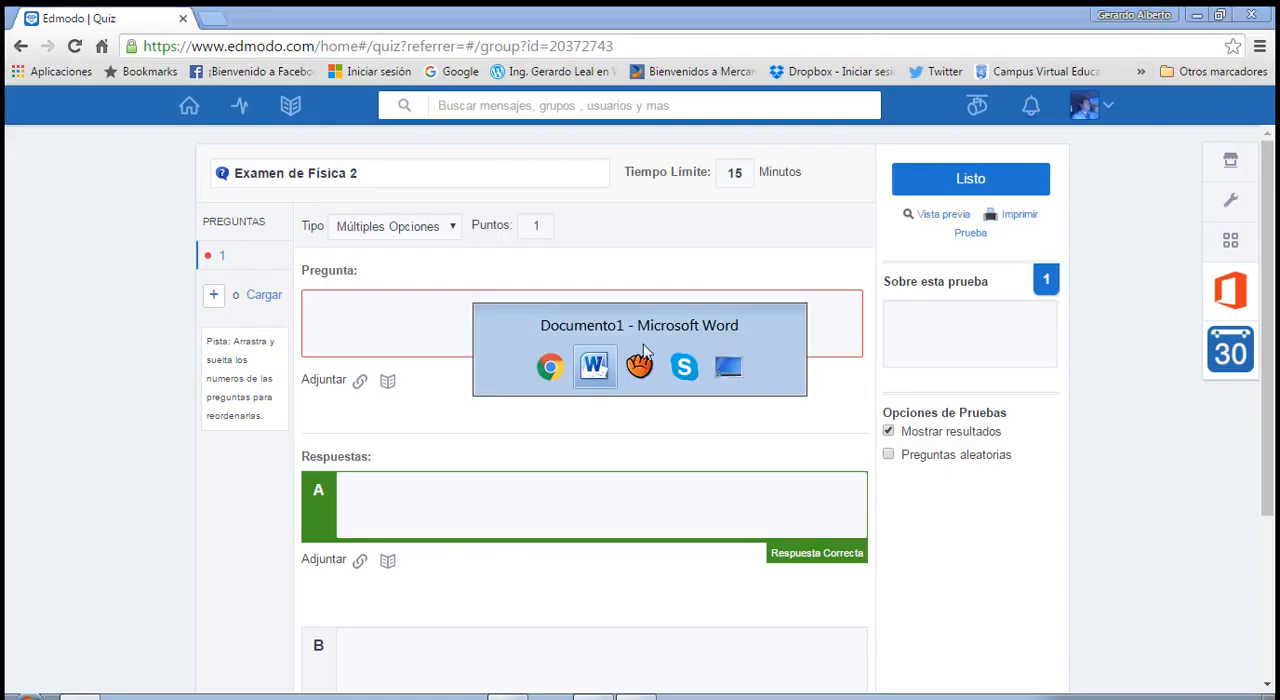
key(alt+Tab)
key(alt+Tab)
key(alt+Tab)
key(alt+Tab)
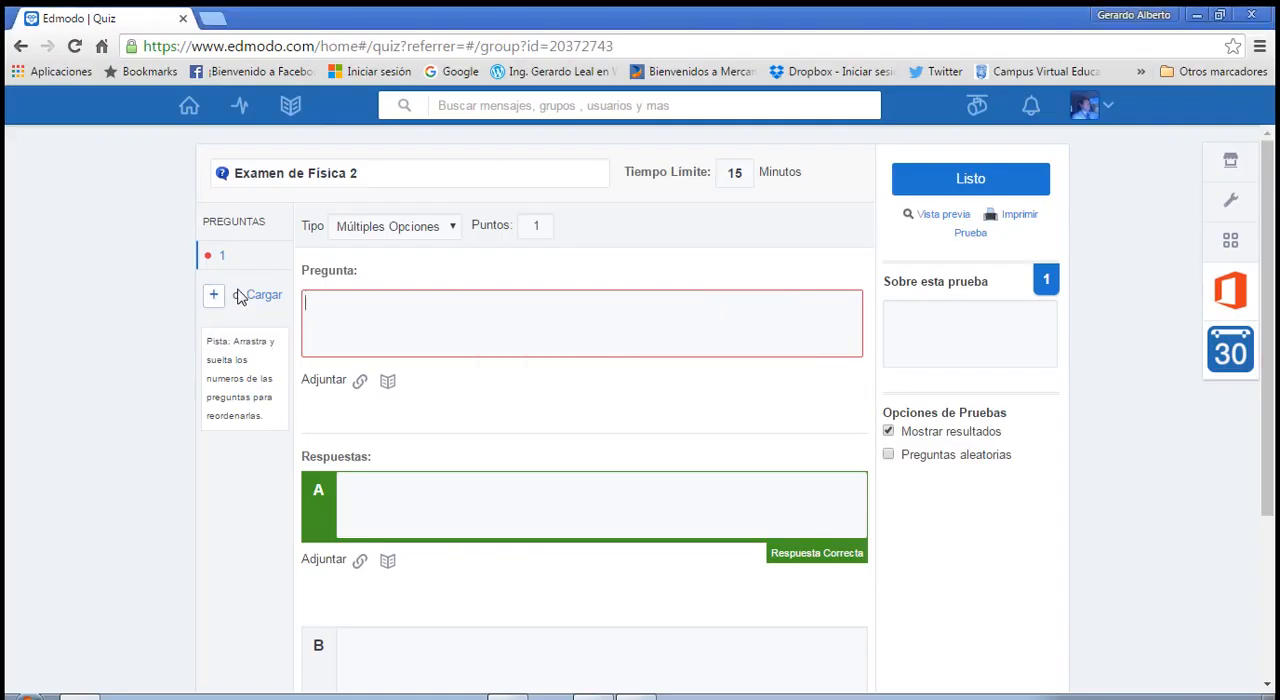
key(ctrl+v)
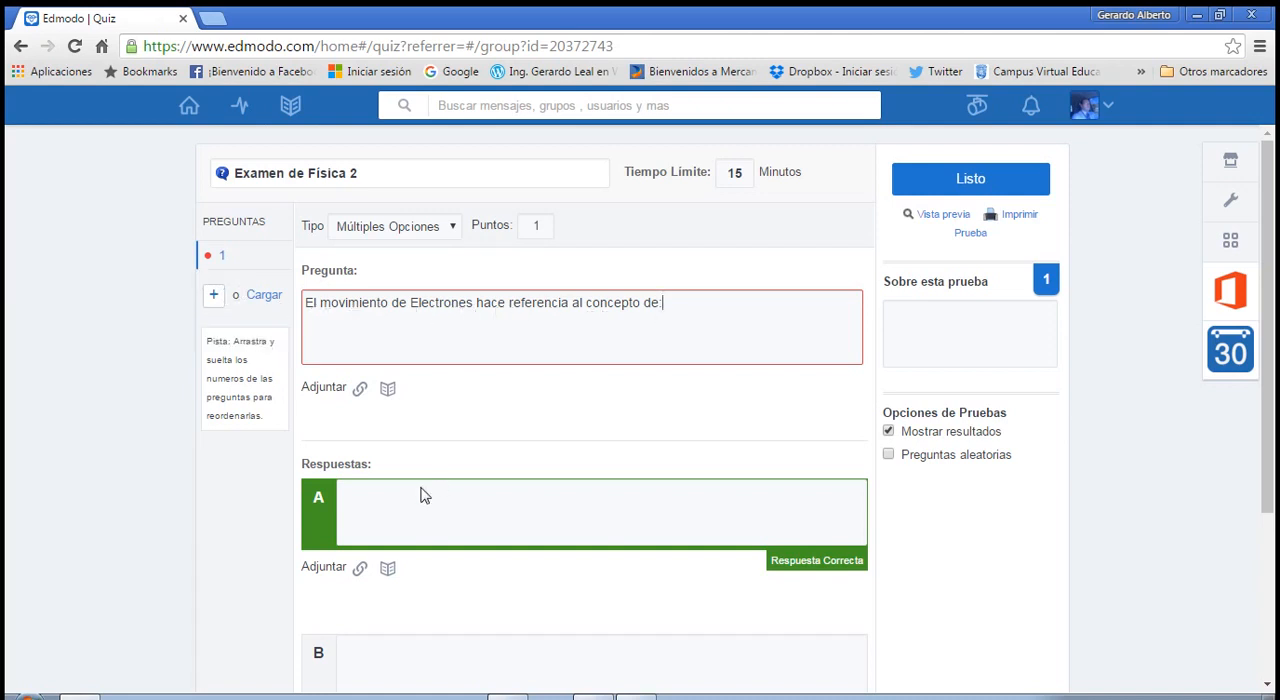
Enter "Fuerza" as answer A and "Electricidad" as answer B of the first question.
click(645, 697)
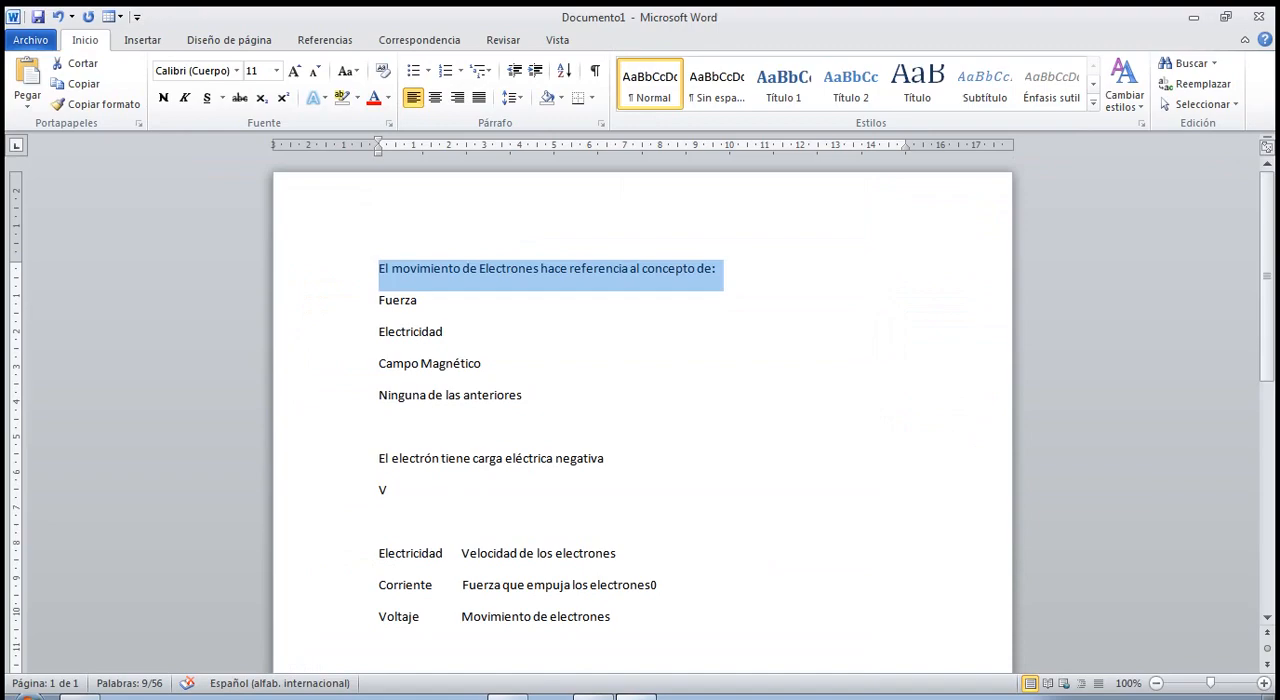
click(640, 697)
click(363, 509)
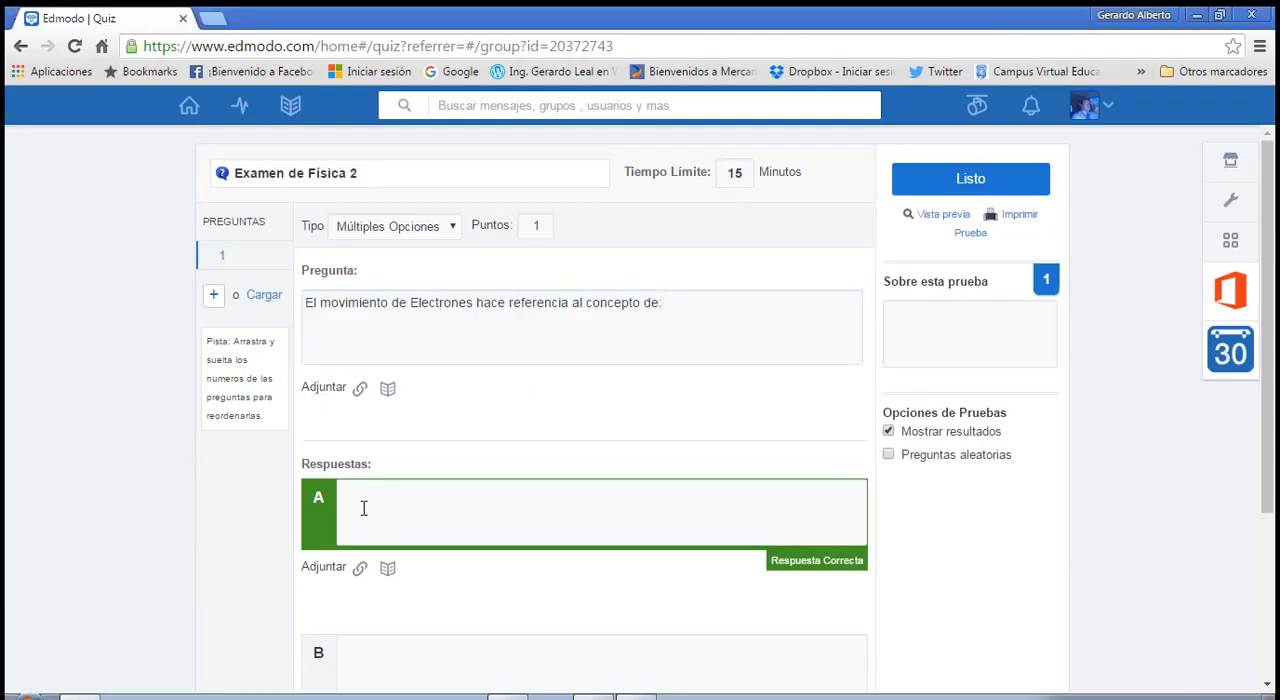
text(Fuerza)
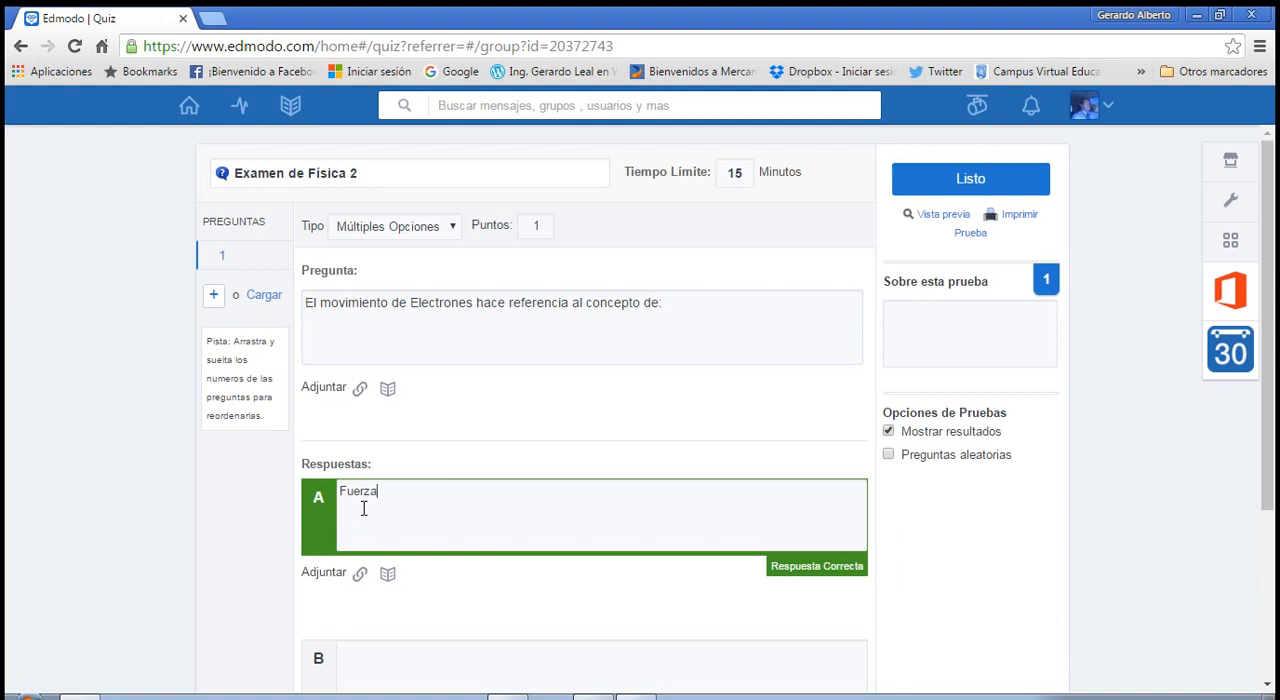
scroll(450, 571, down, 2)
click(412, 473)
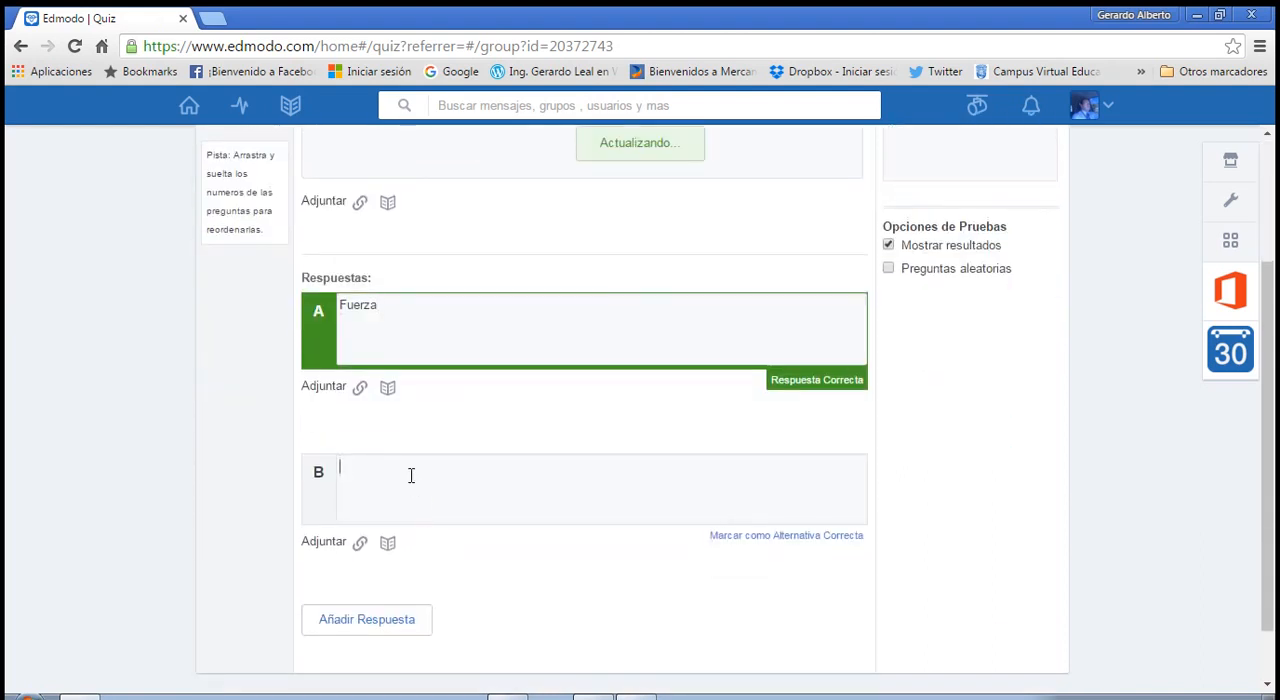
text(Electricidad)
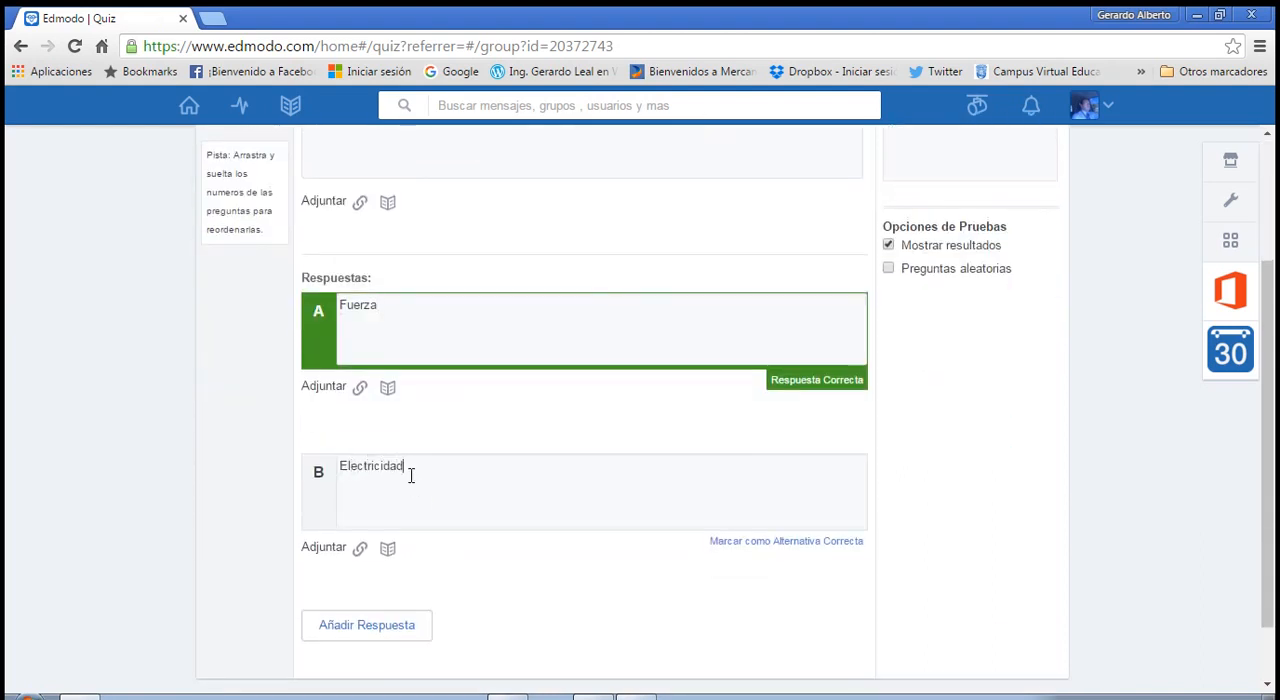
Add a third answer to the question with the text "Campo Magnetico".
click(404, 626)
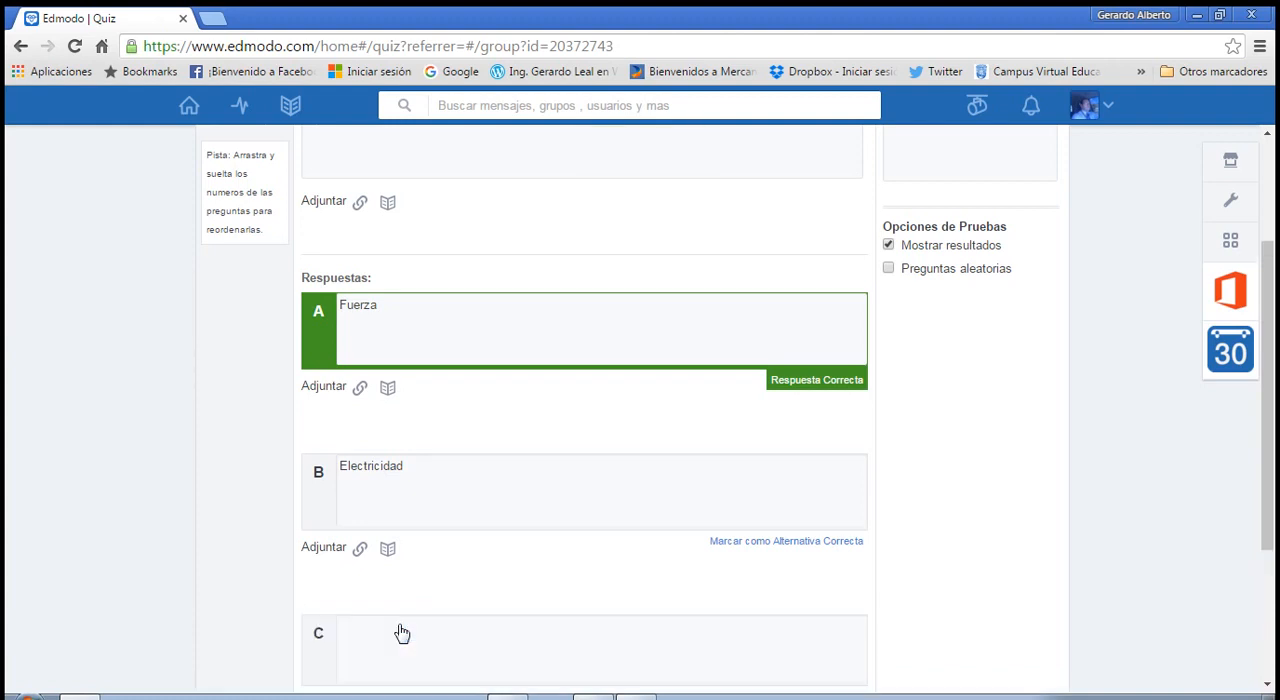
scroll(414, 600, down, 2)
click(372, 452)
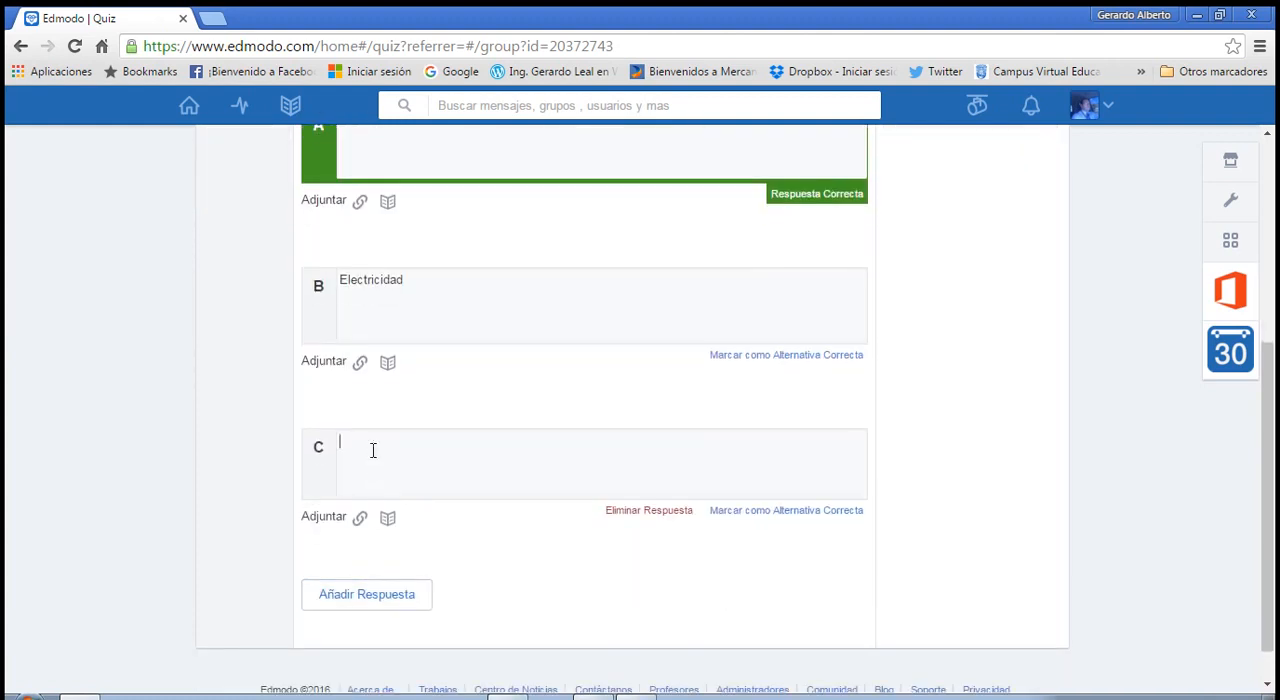
text(Campo Magnet)
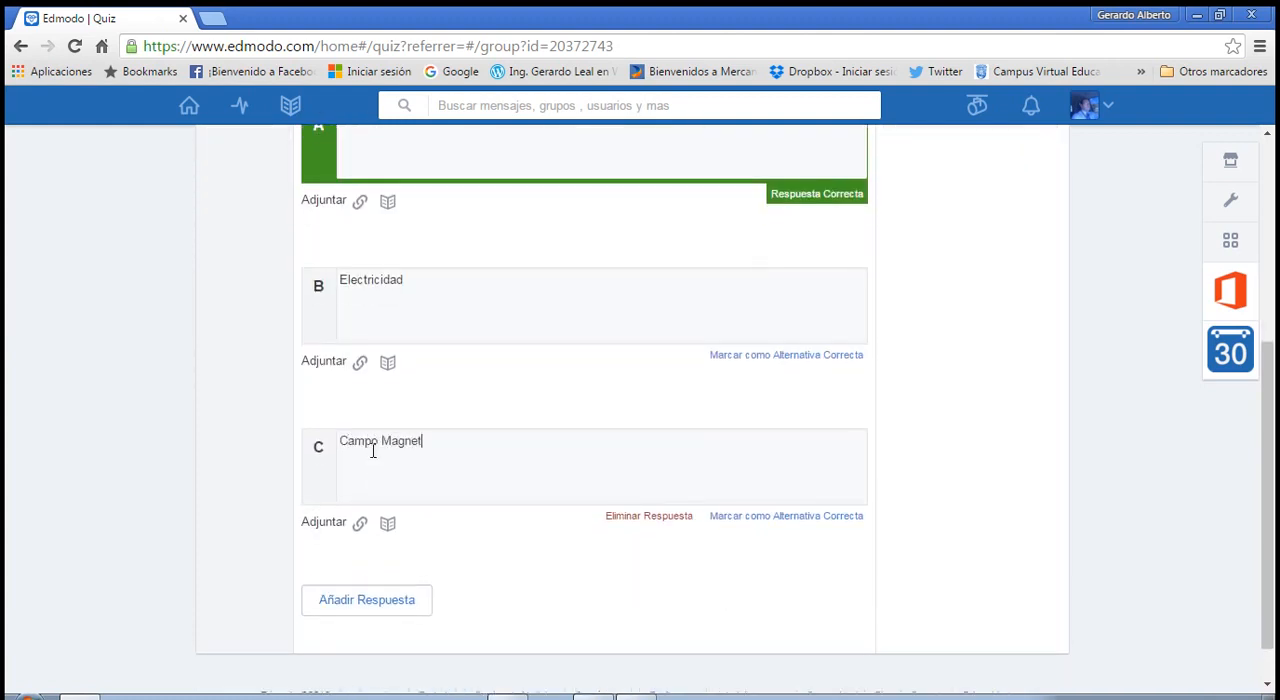
text(ico)
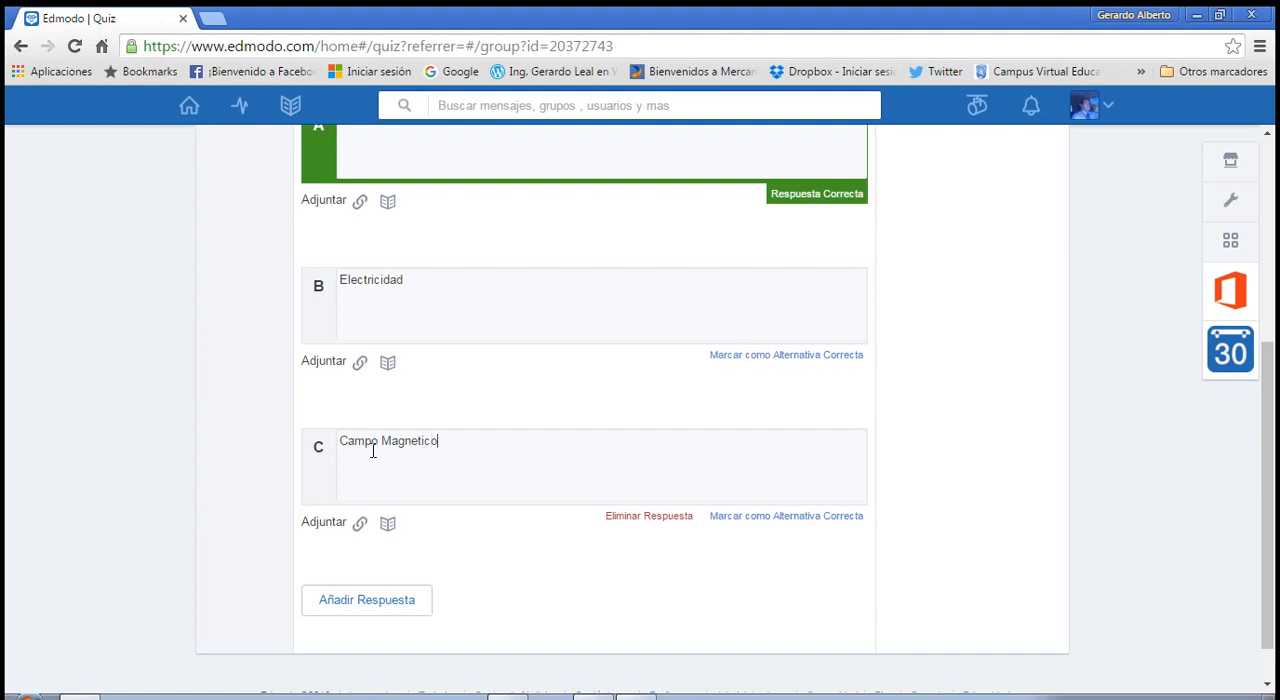
Add a fourth answer reading "Ninguna de las anteriores", correcting the misspelled last word.
click(408, 610)
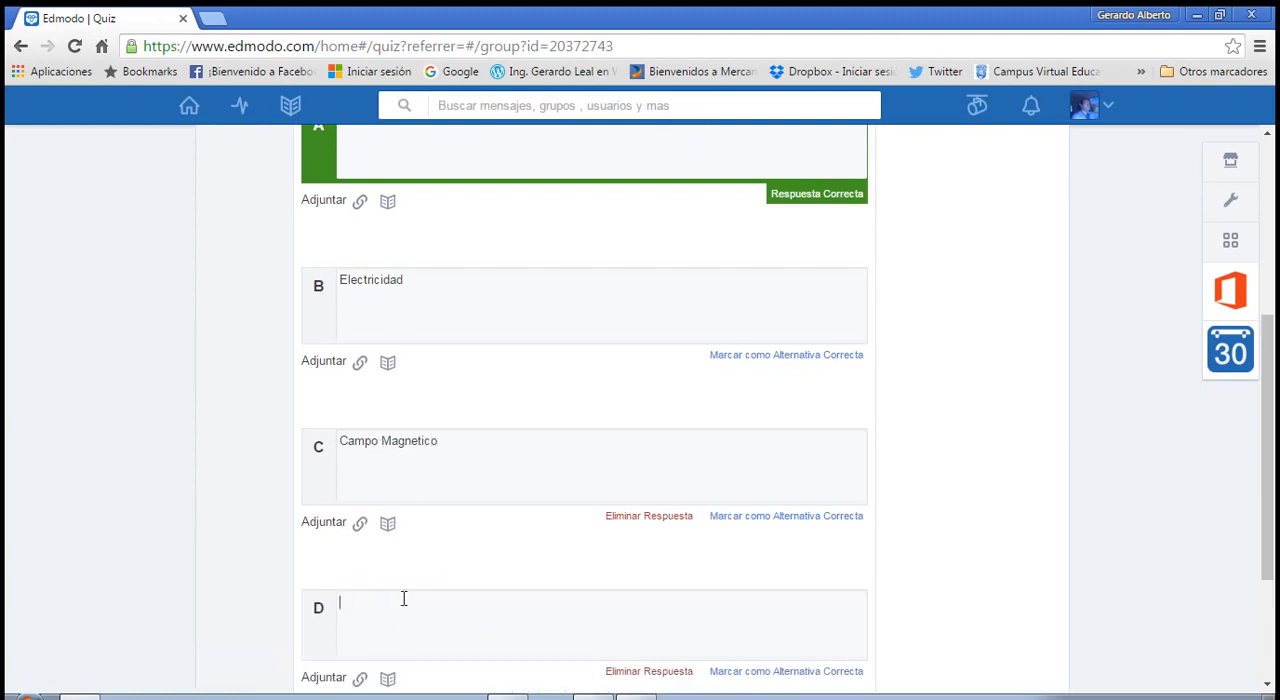
text(Ningun)
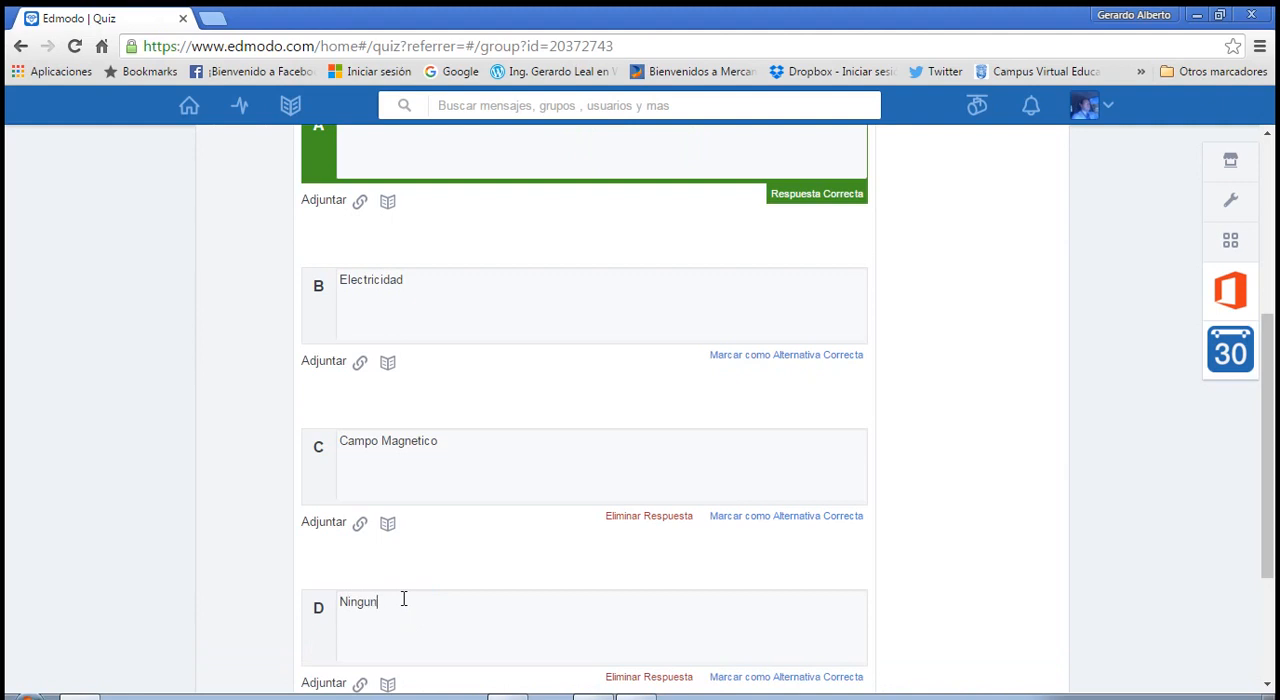
text(a de las anteirores)
right_click(454, 606)
click(466, 608)
key(BackSpace)
text(i)
Mark answer B, "Electricidad", as the correct answer of the first question.
scroll(680, 285, up, 2)
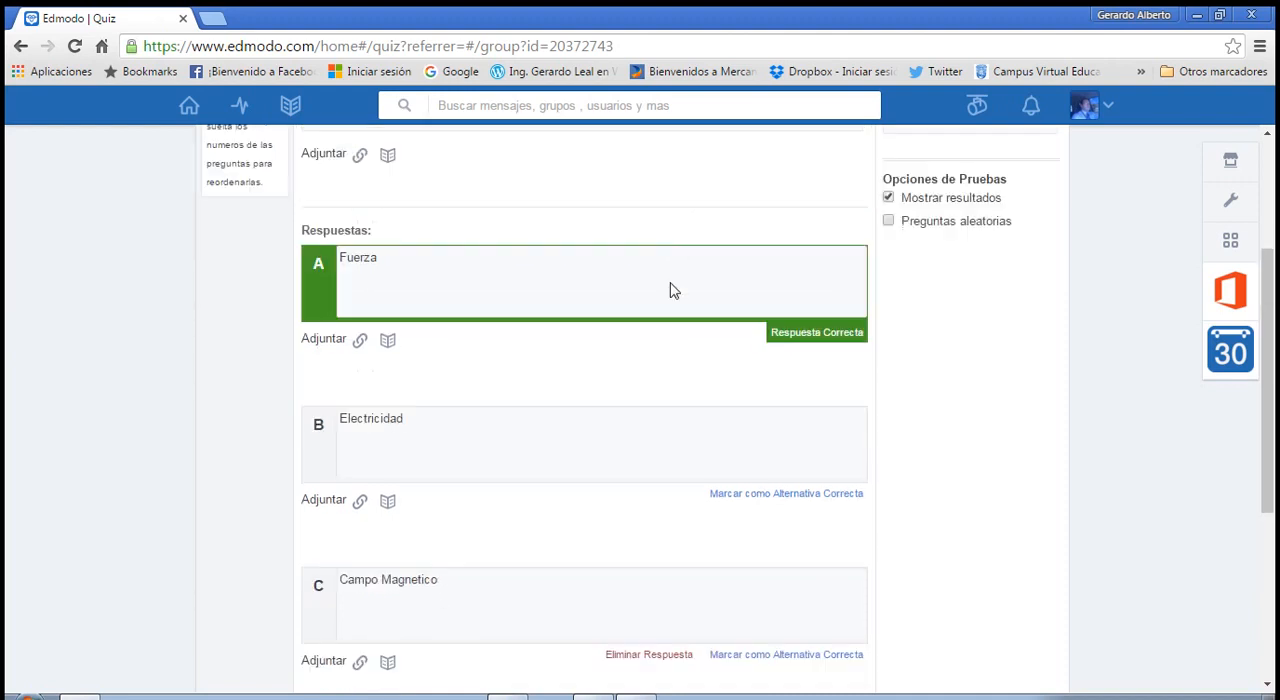
scroll(670, 290, up, 1)
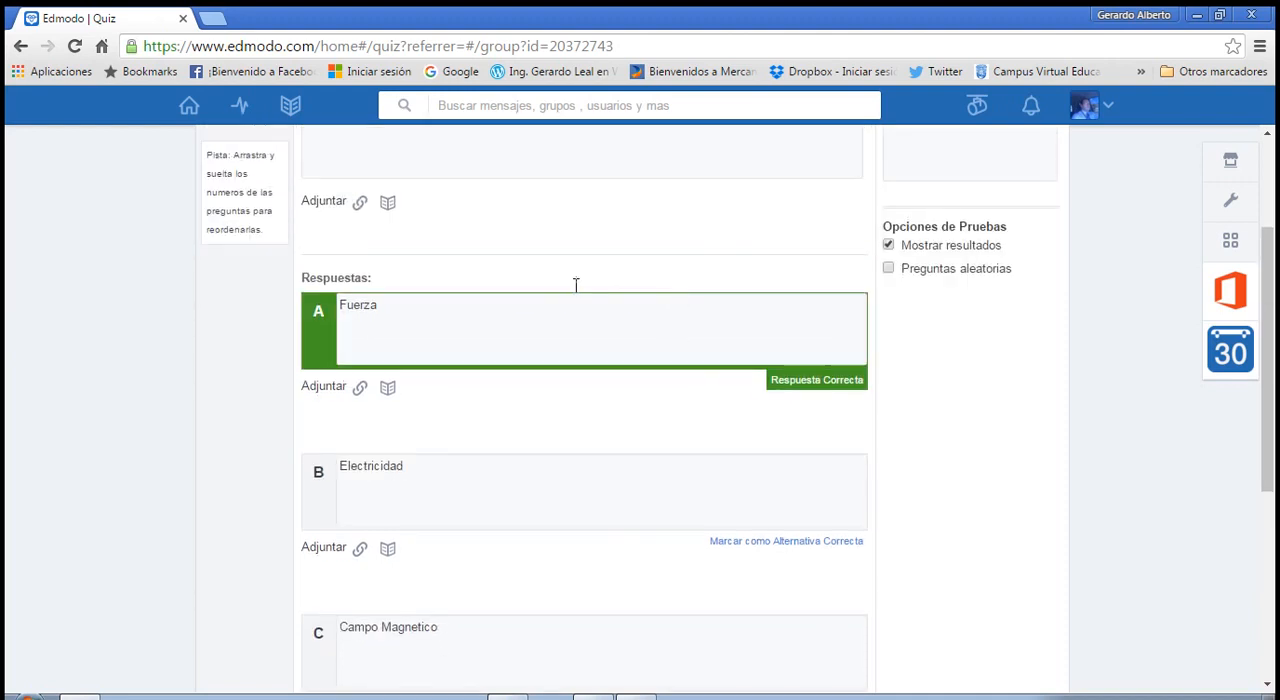
click(740, 542)
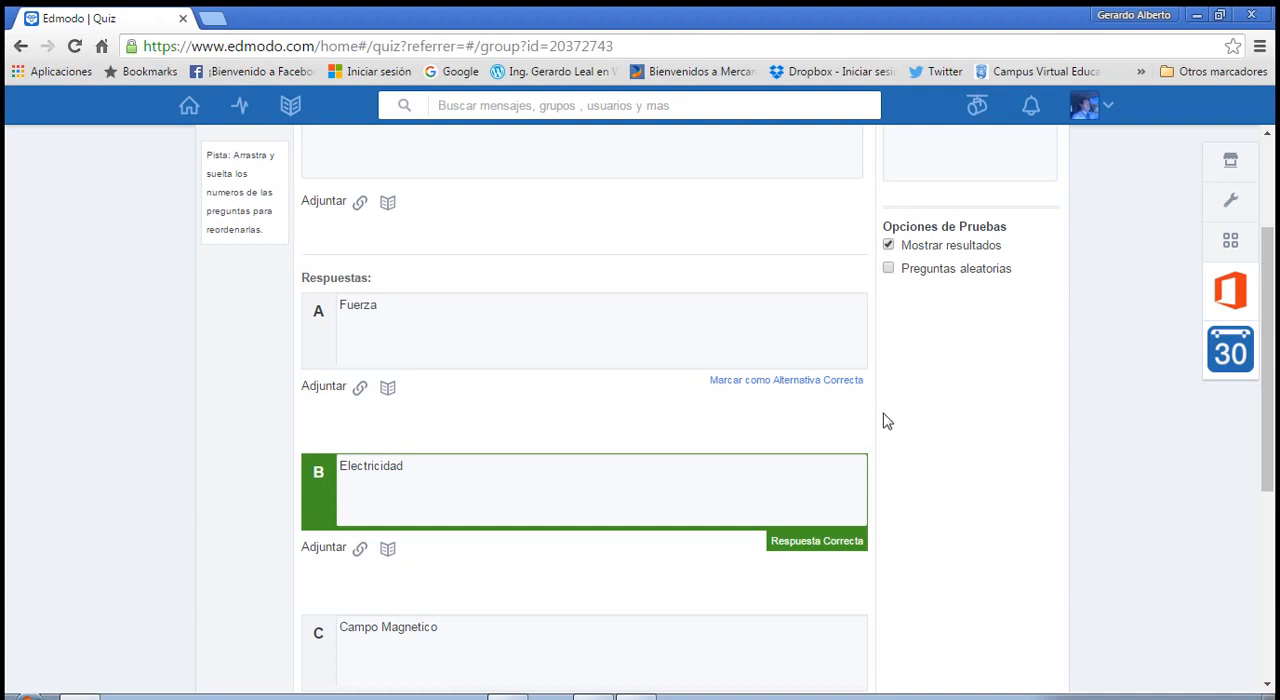
scroll(880, 426, up, 2)
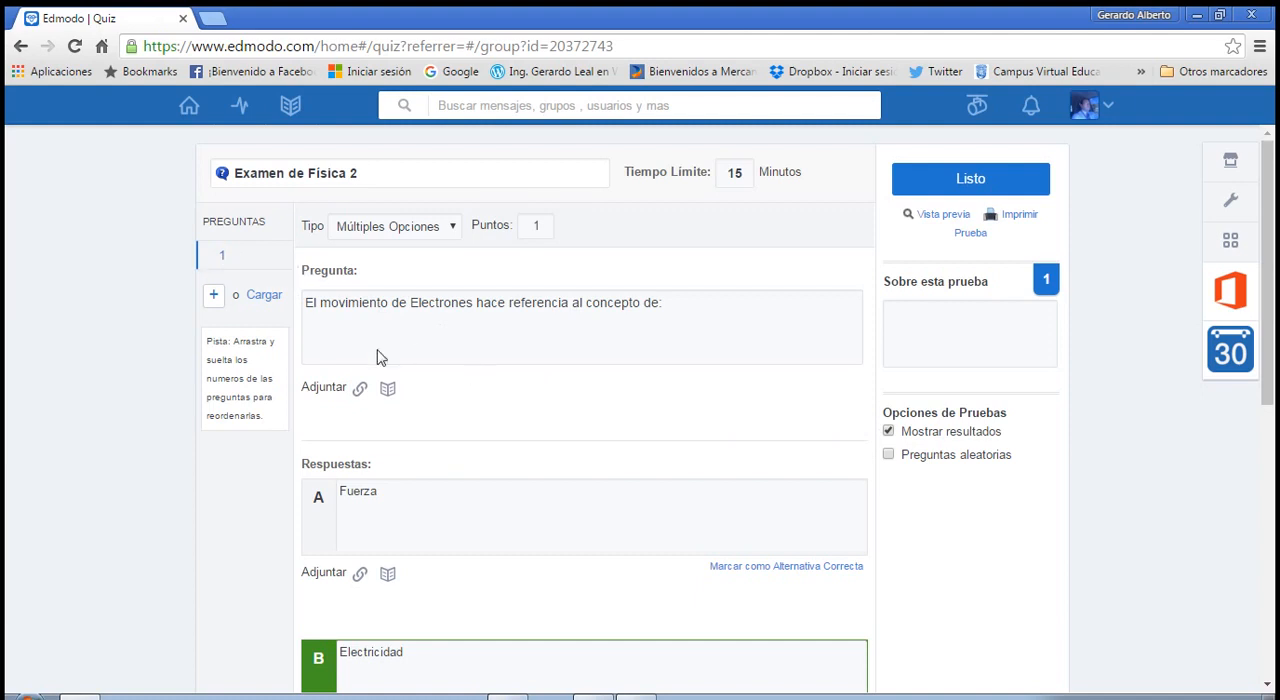
Add a second question to the quiz and set its type to Verdadero o Falso.
click(213, 298)
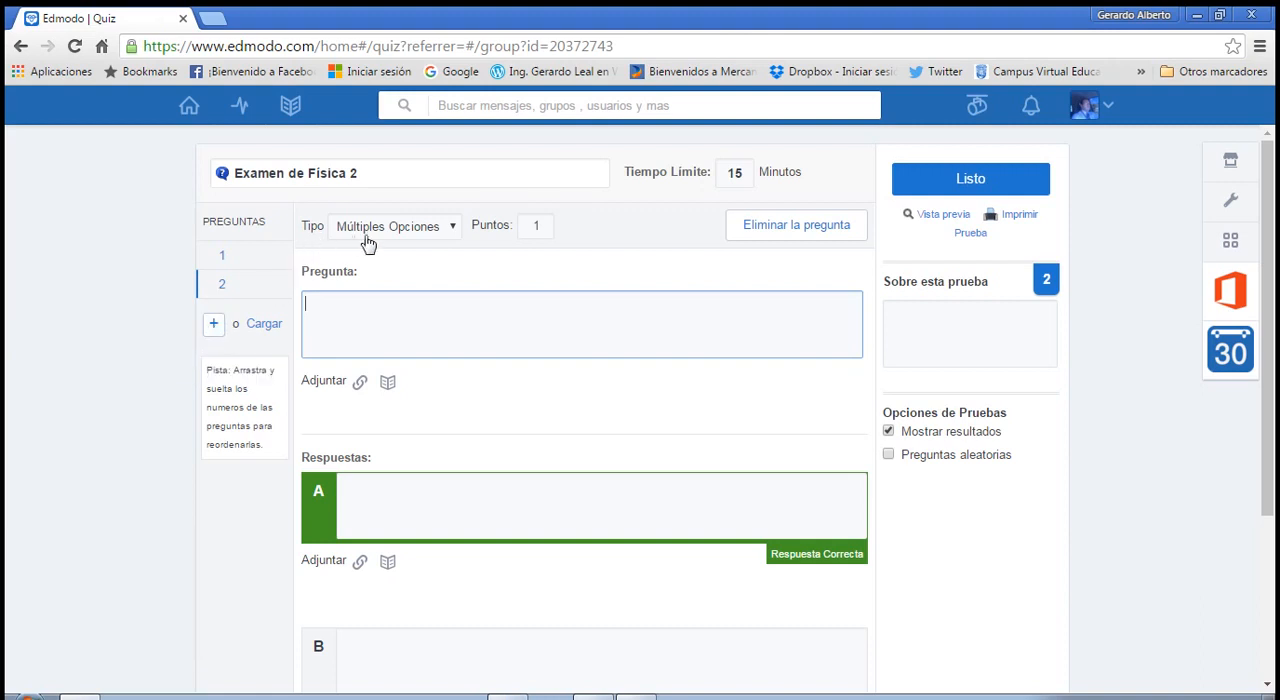
click(451, 232)
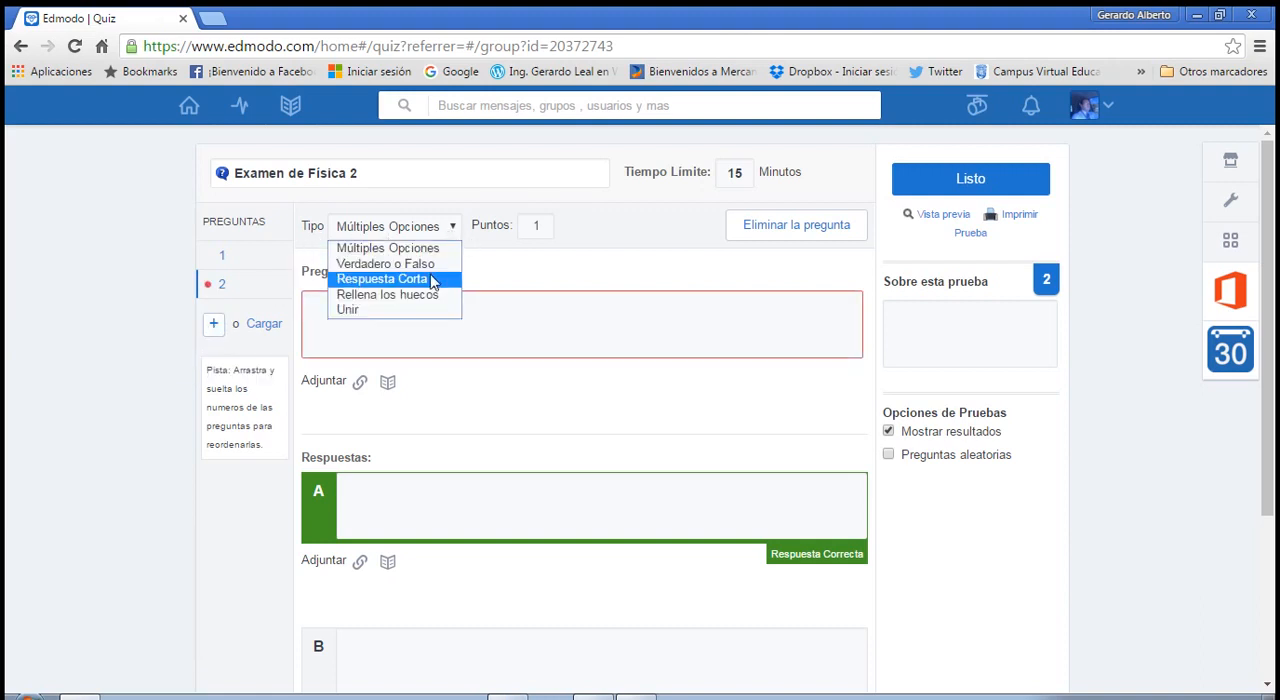
click(430, 268)
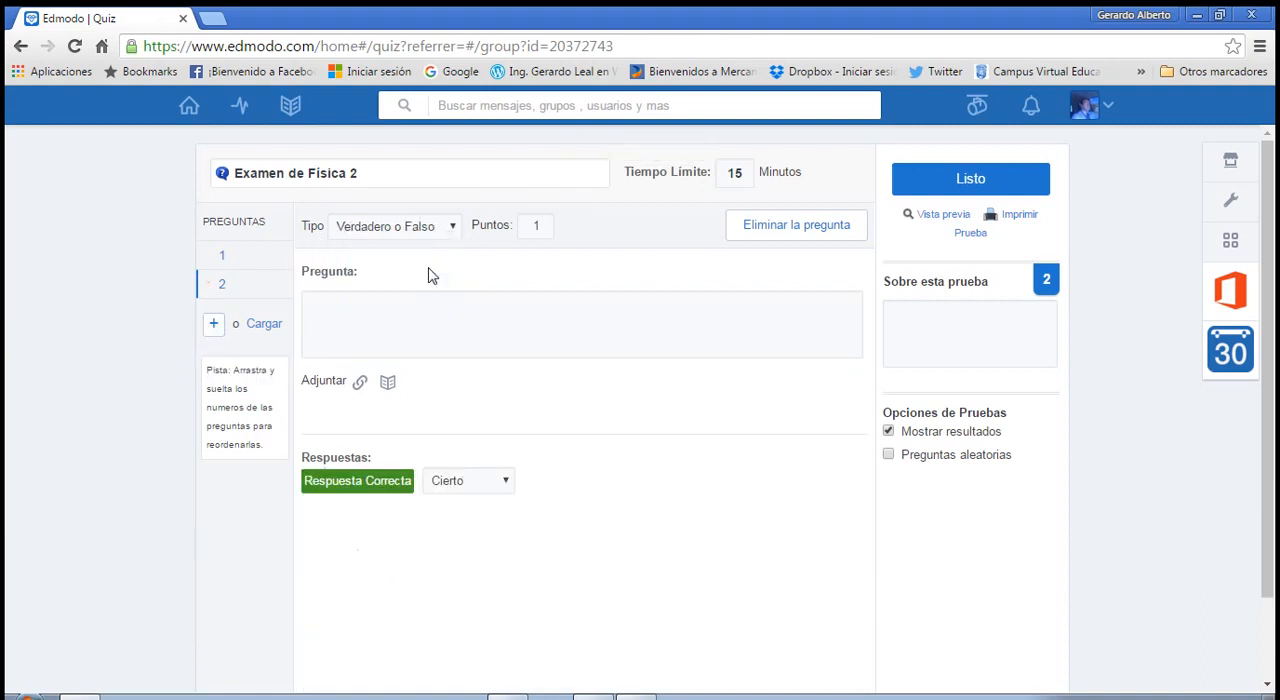
double_click(535, 226)
click(246, 257)
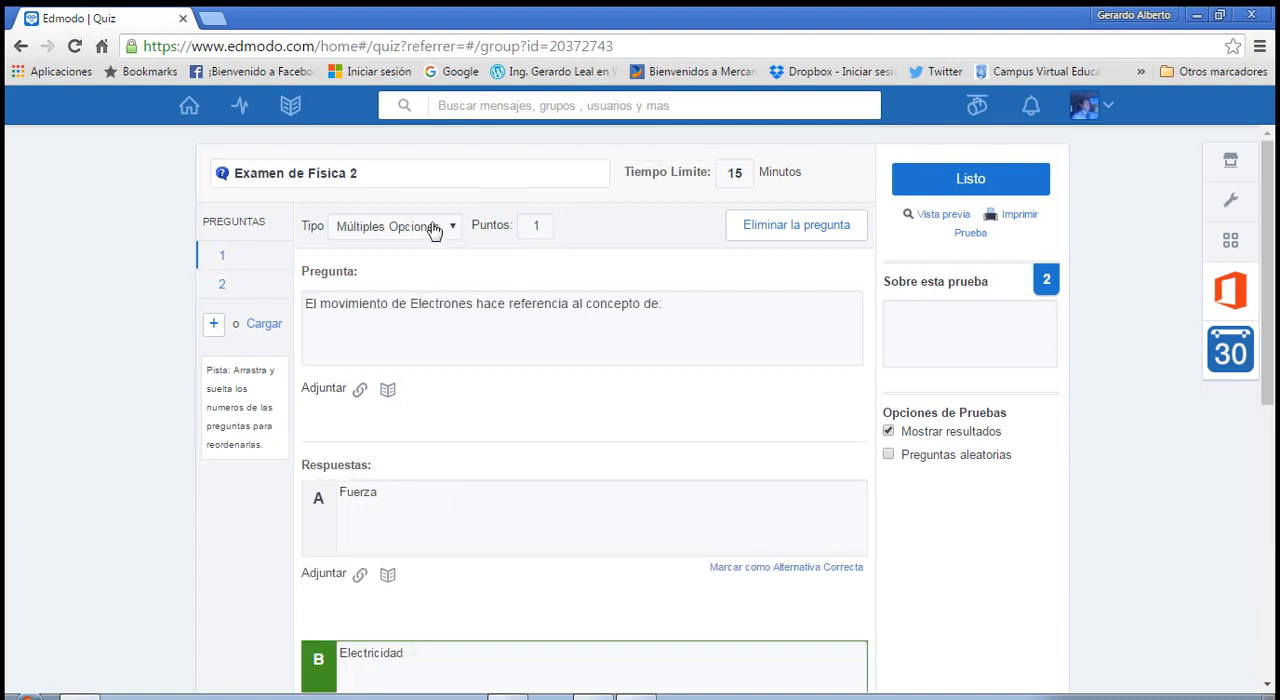
click(281, 287)
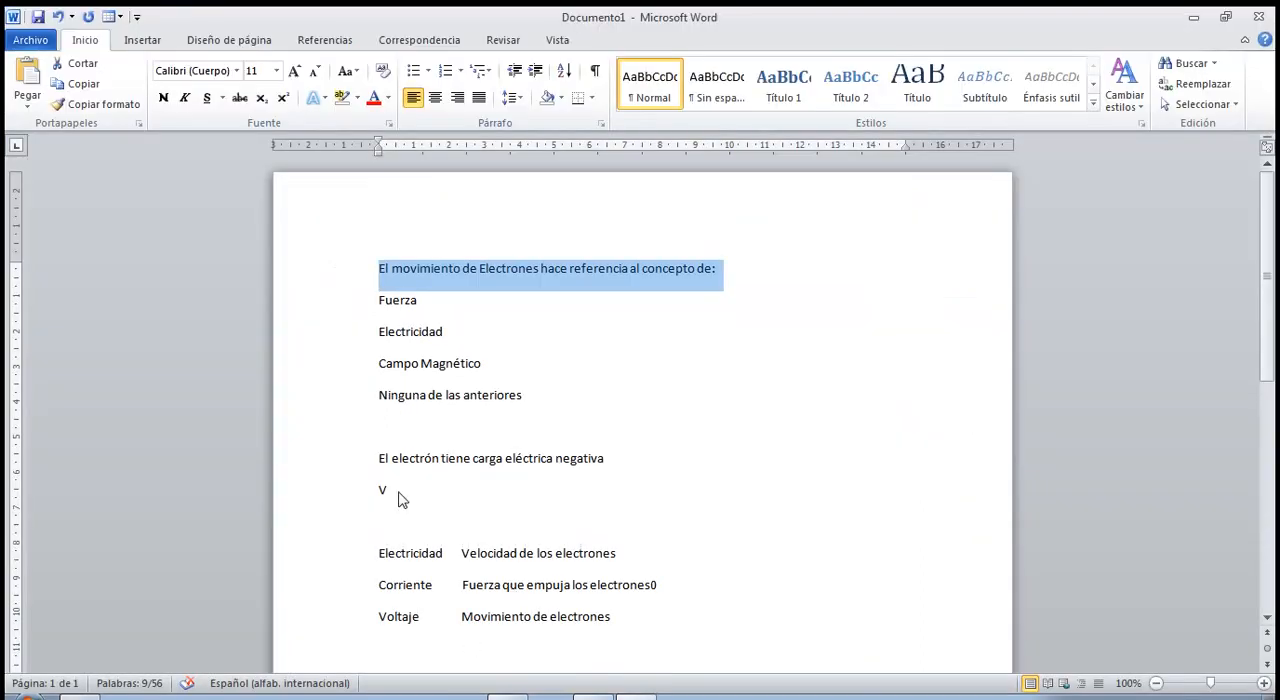
Copy "El electrón tiene carga eléctrica negativa" from the Word document into the text of question 2 in Edmodo.
click(386, 457)
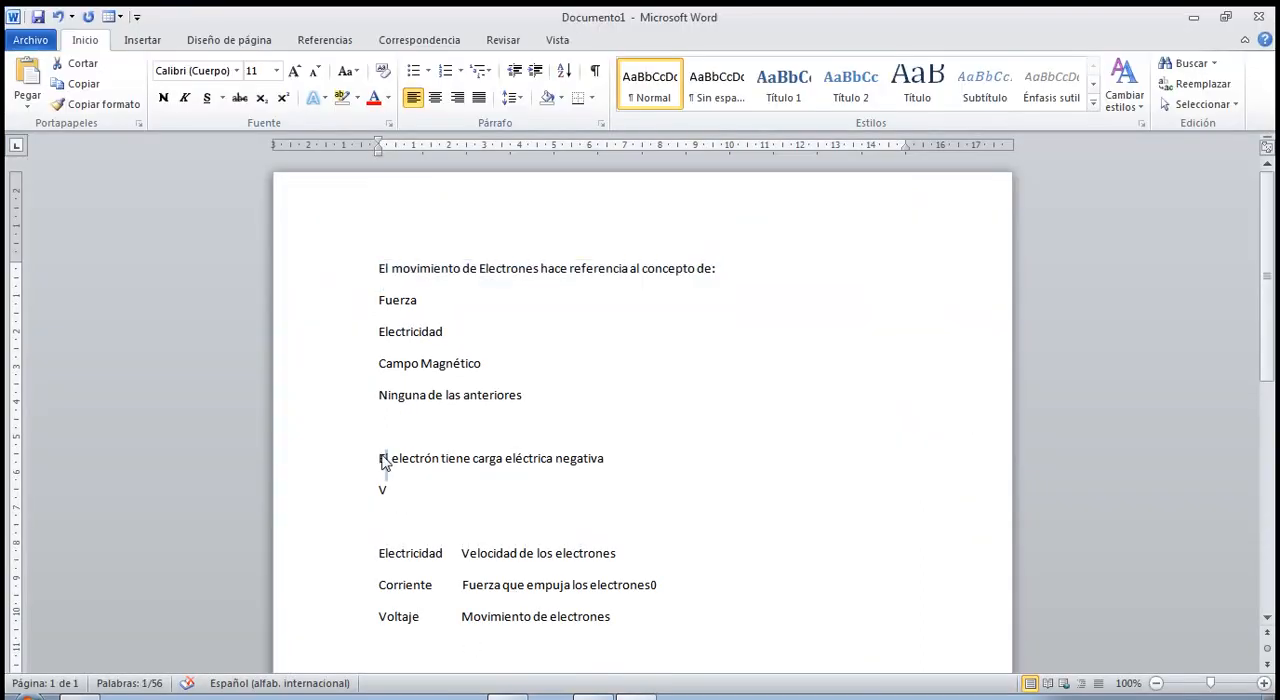
drag(380, 458, 606, 462)
key(ctrl+c)
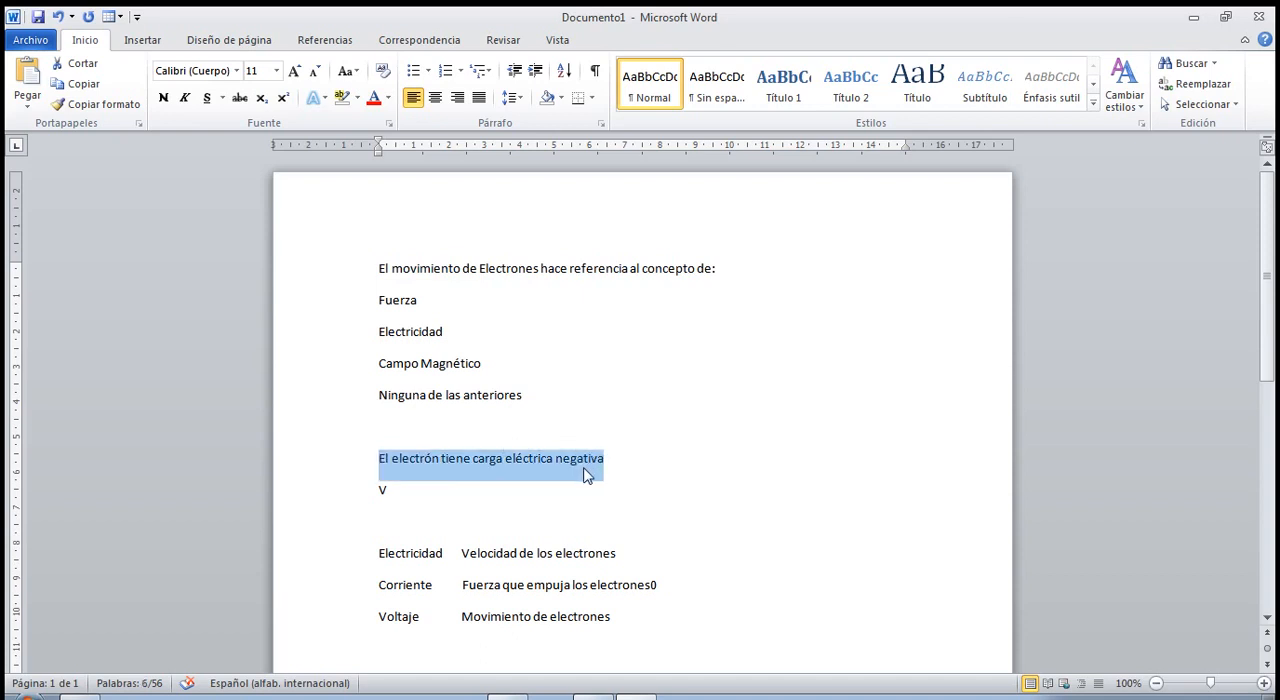
key(alt+Tab)
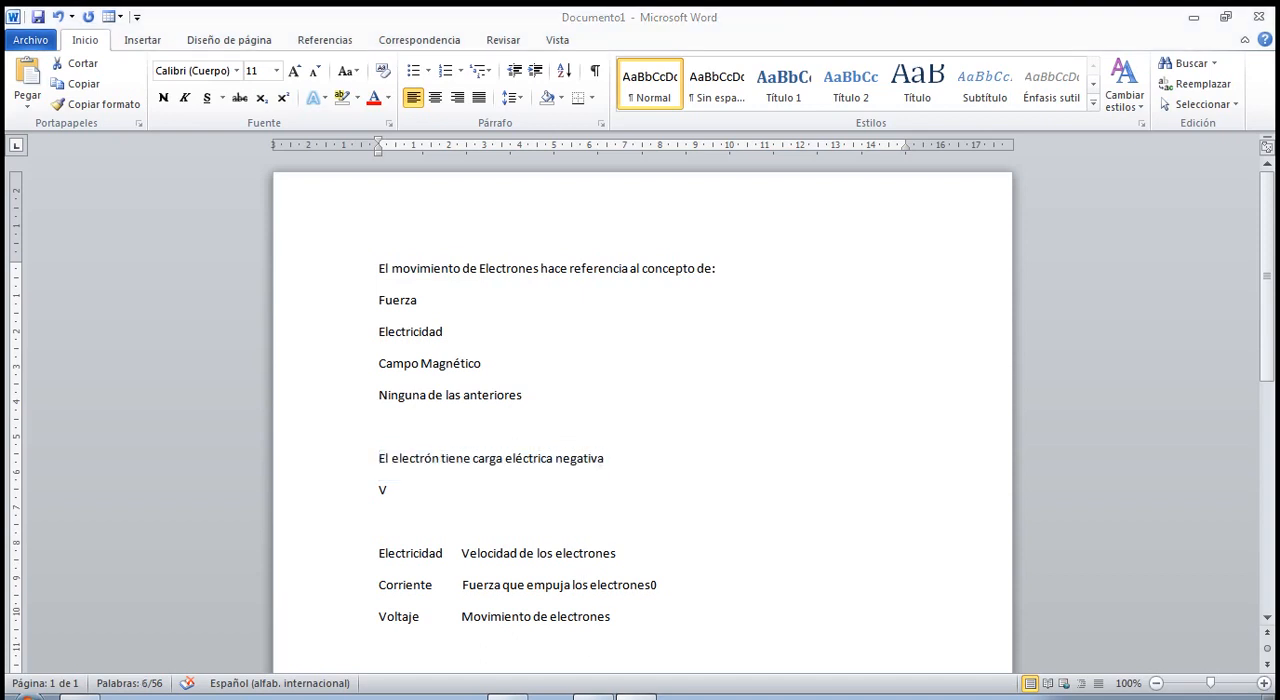
click(345, 303)
key(ctrl+v)
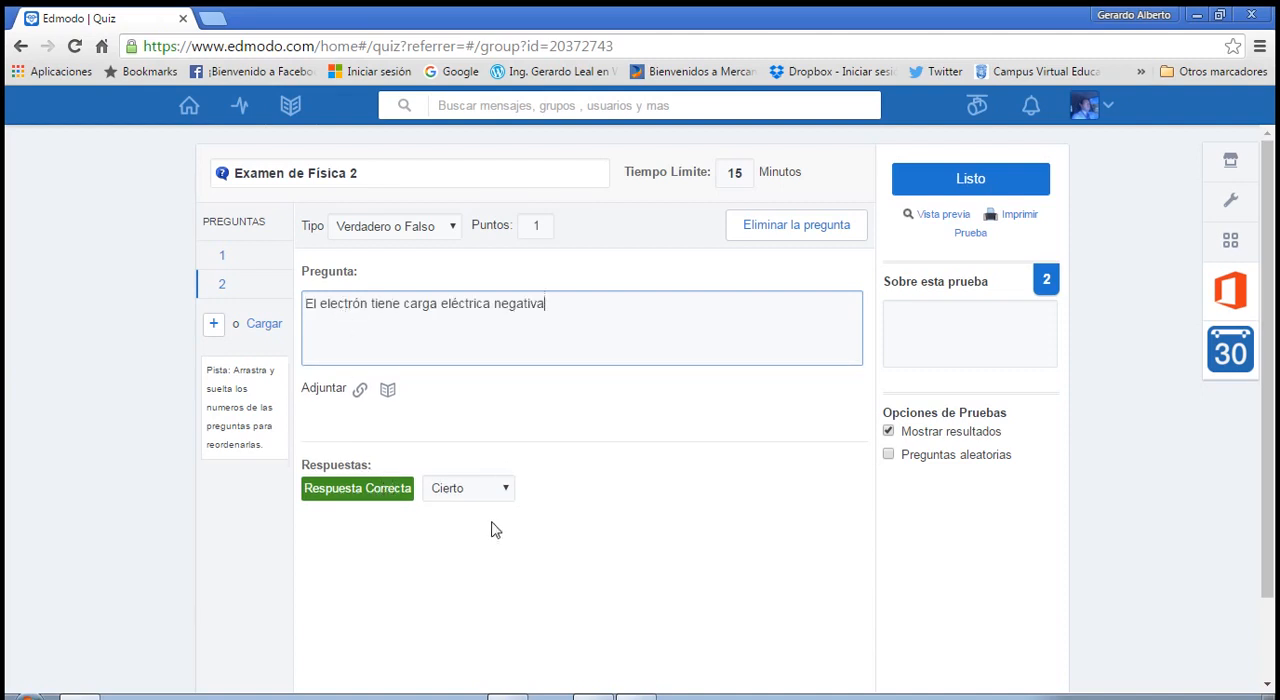
Try Falso as the correct answer of question 2, and set it back to Cierto.
click(503, 494)
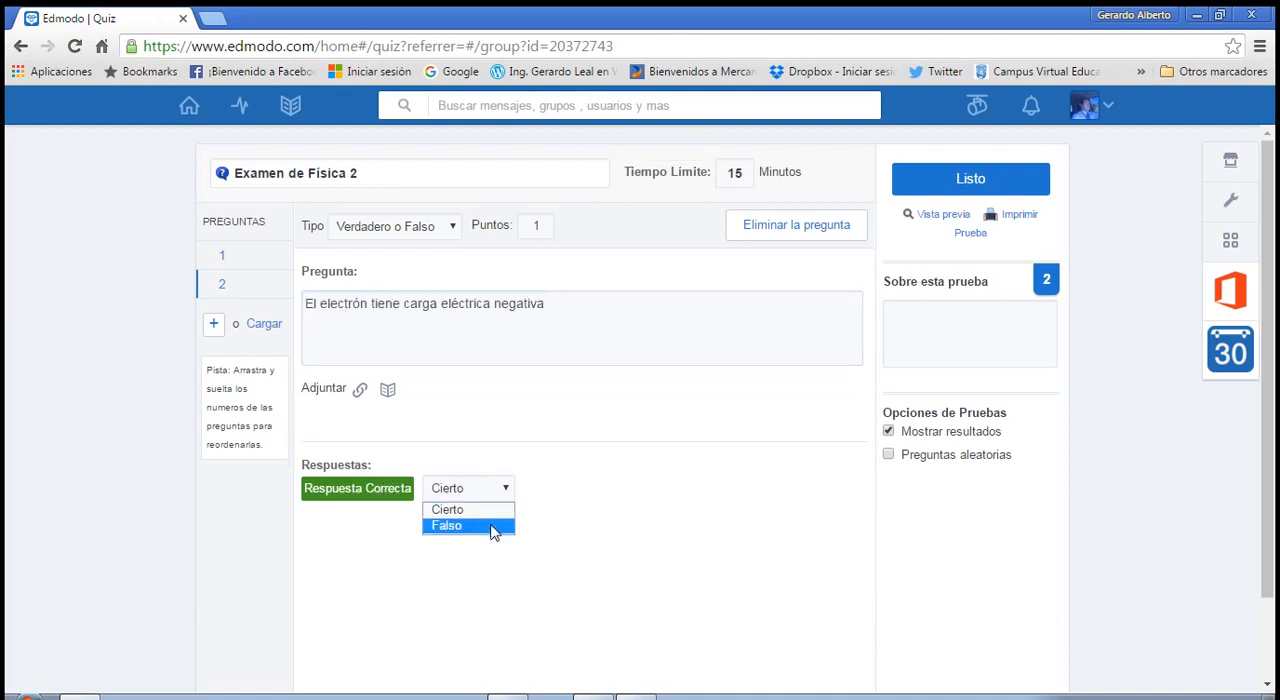
click(492, 524)
click(502, 495)
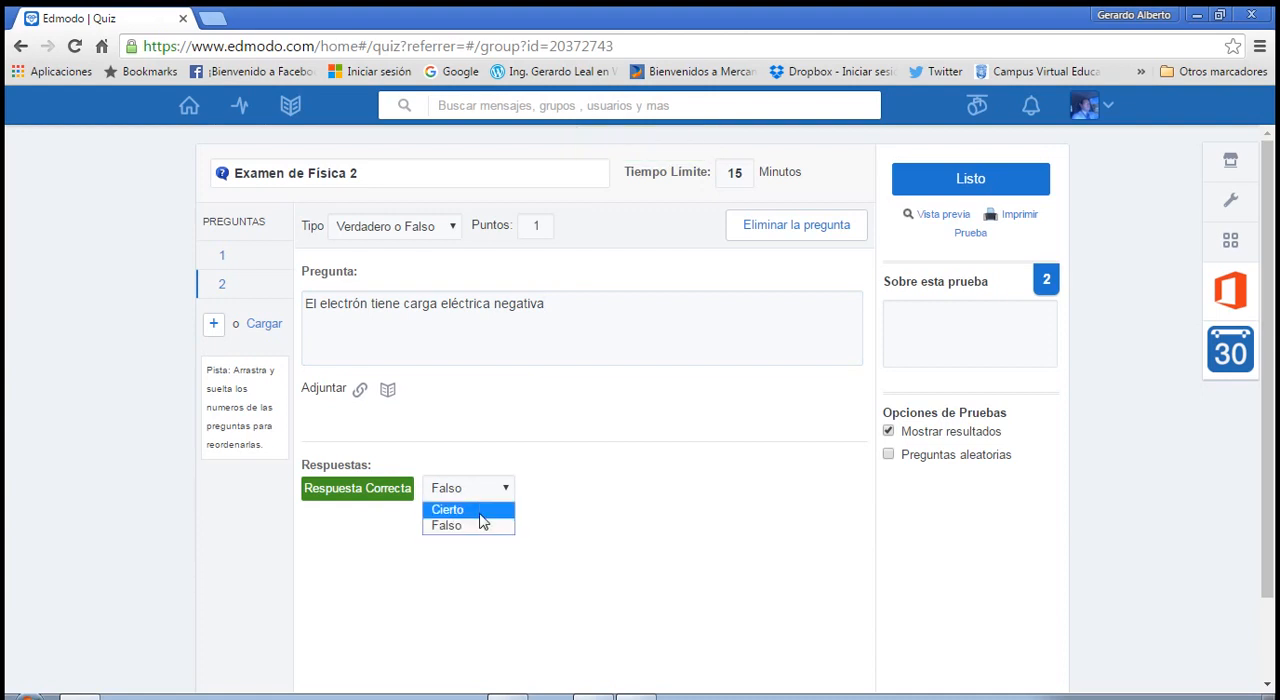
click(480, 512)
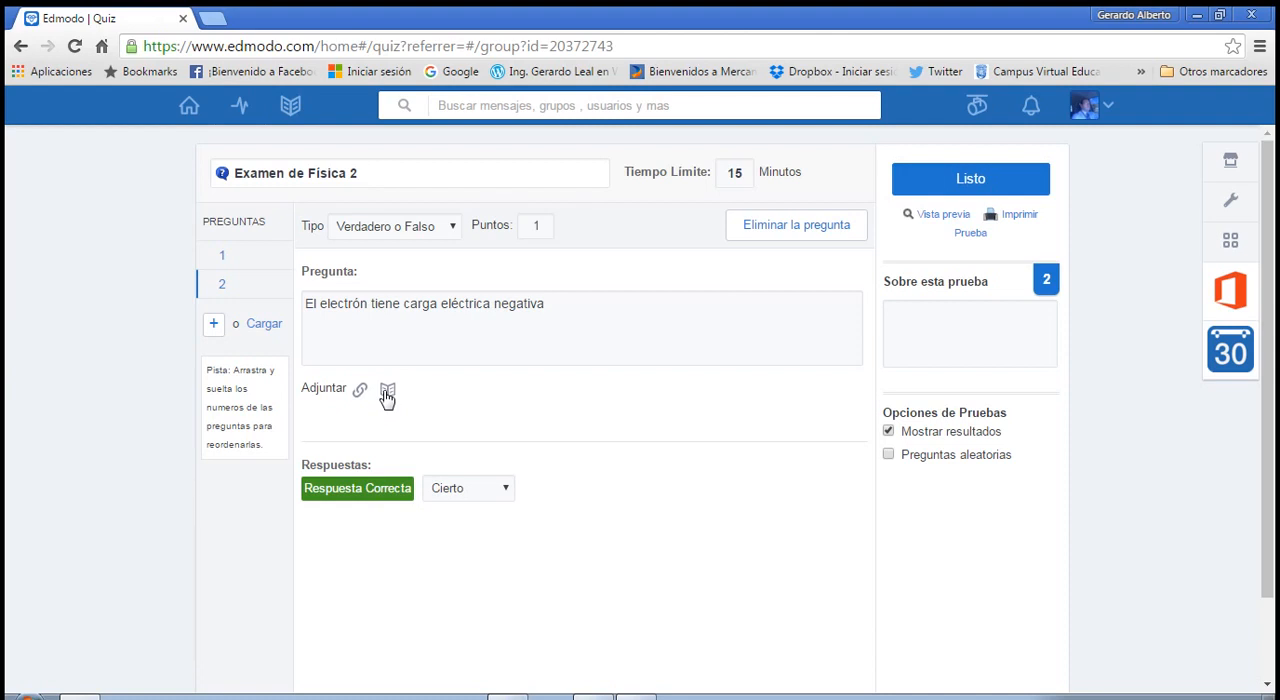
Add a third question of type Respuesta Corta with the text "Que es la Resistencia Electrica".
click(213, 323)
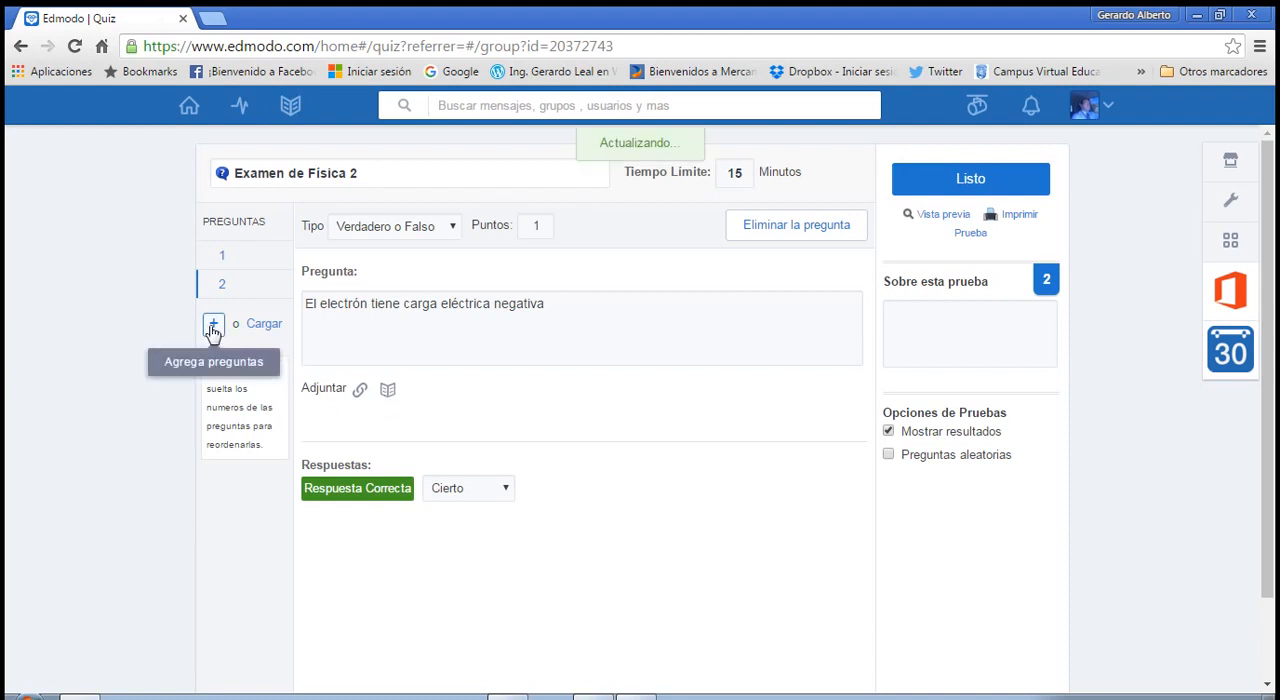
click(455, 231)
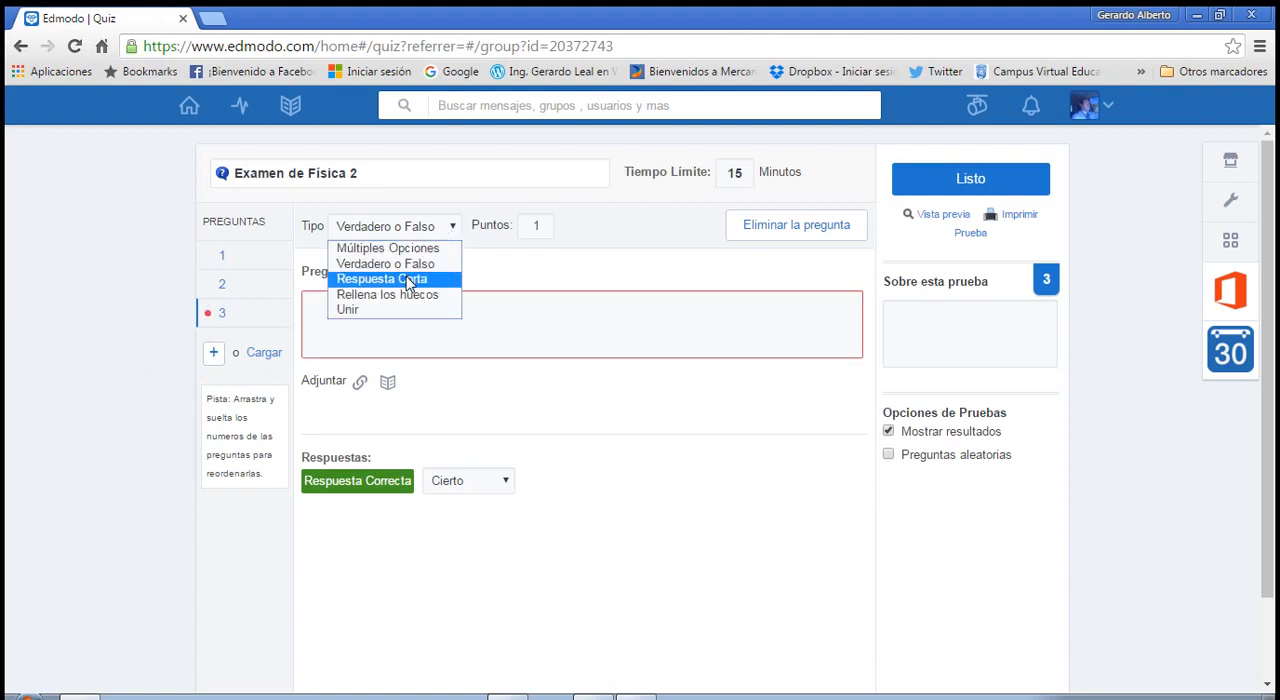
click(409, 284)
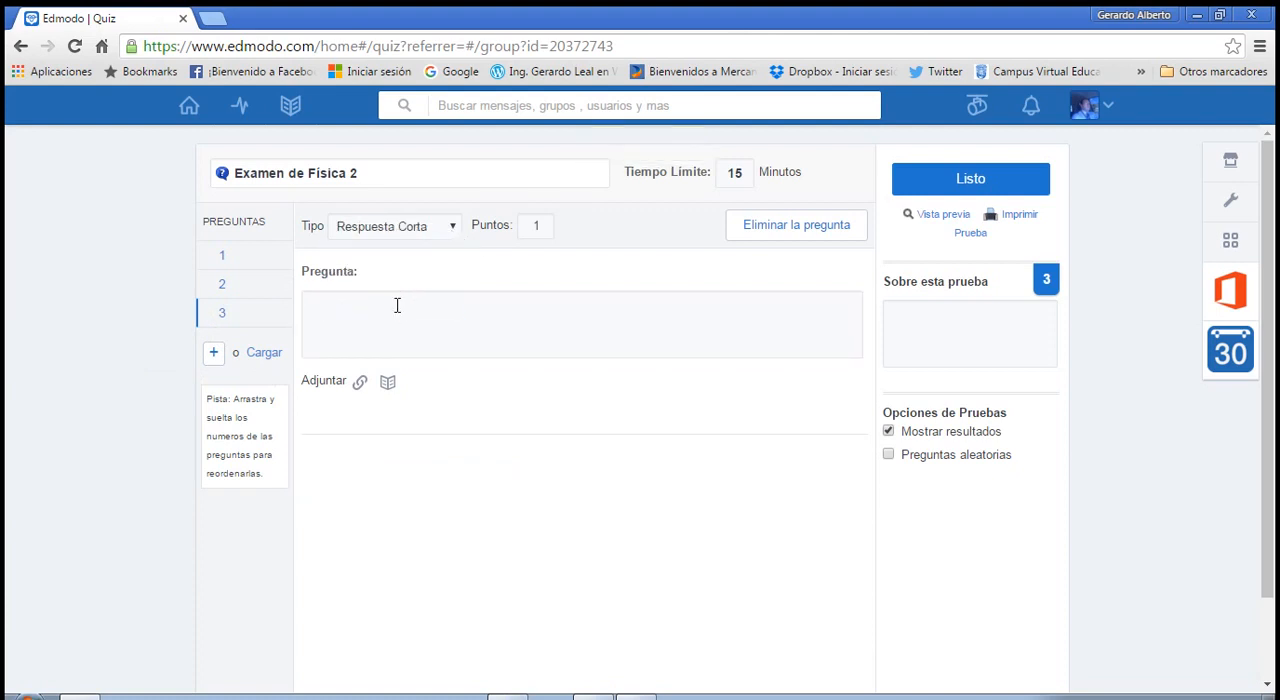
click(397, 305)
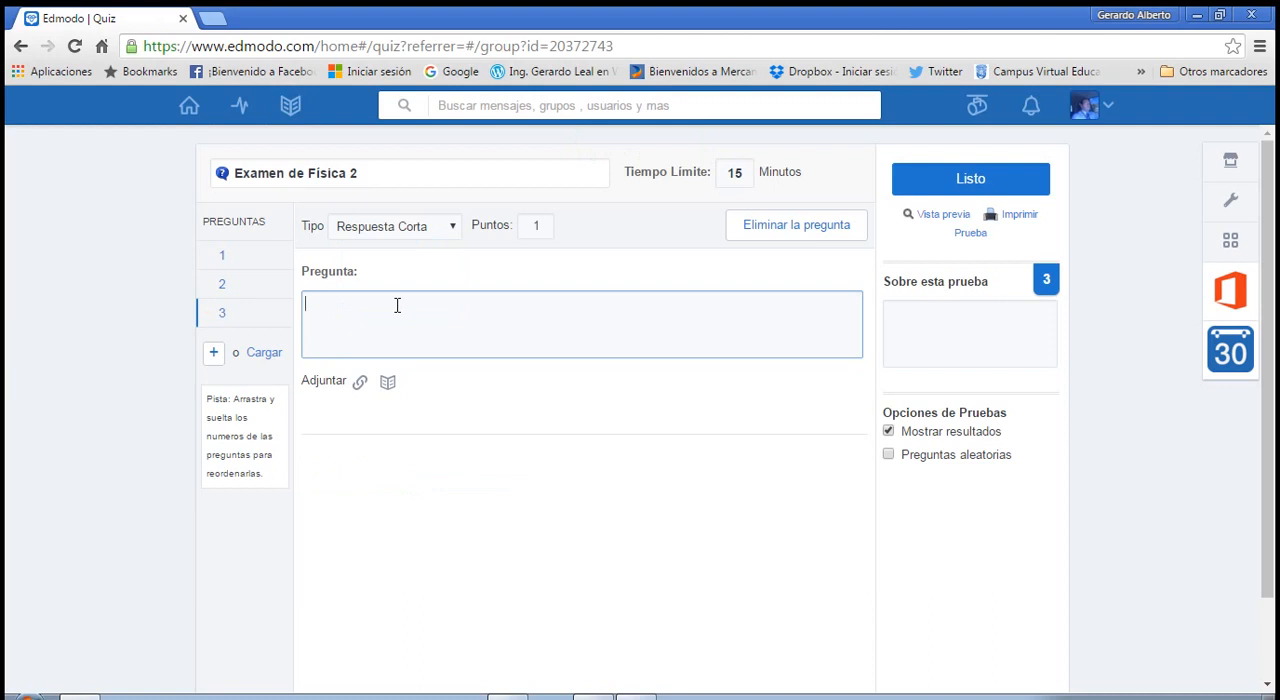
text(Que e)
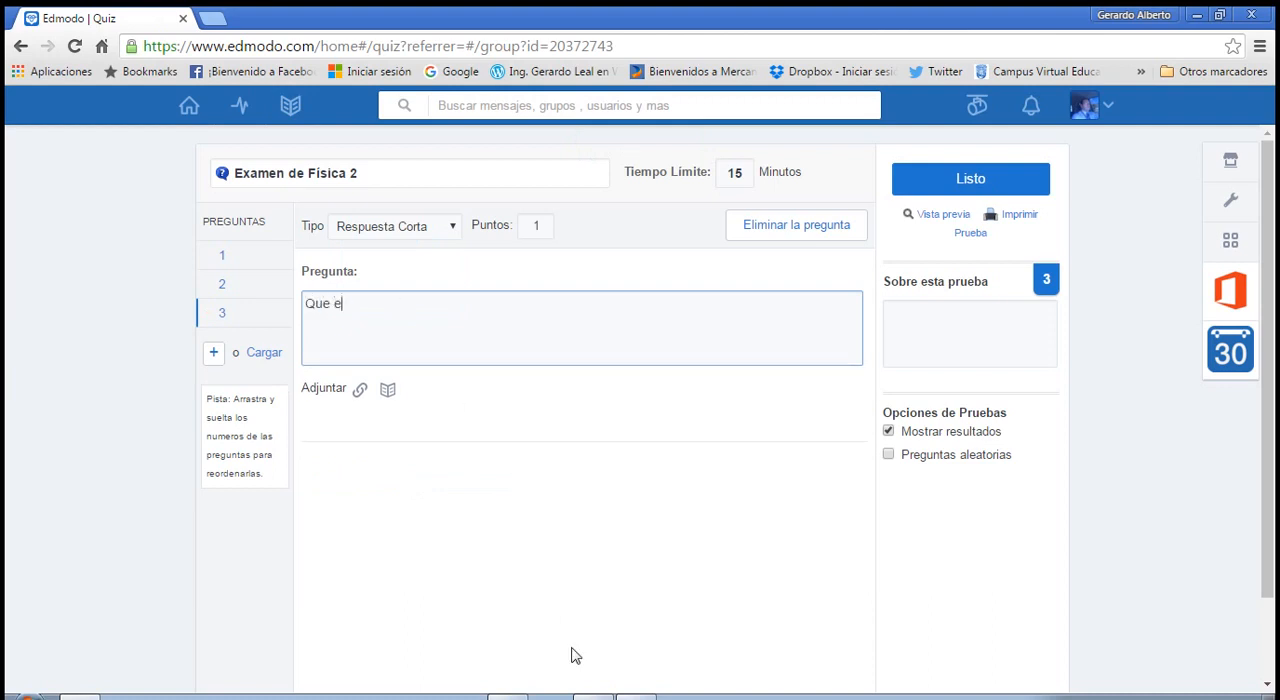
text(s la Resistencia Electrica)
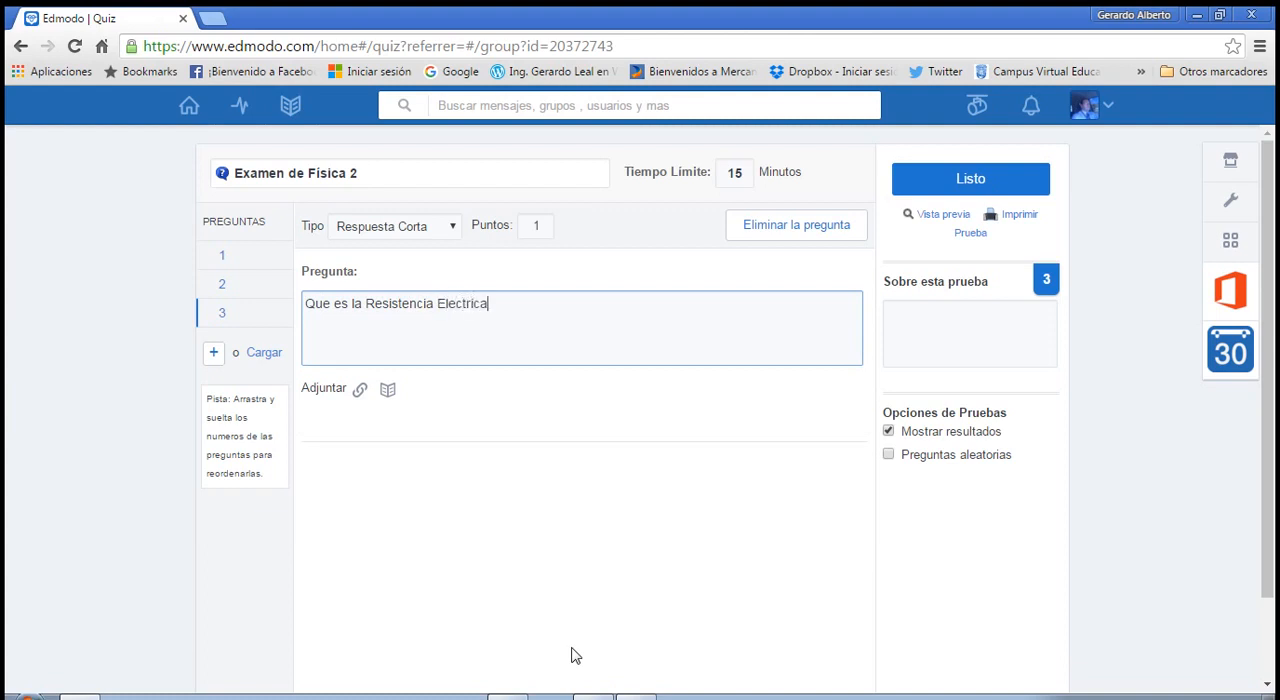
click(424, 448)
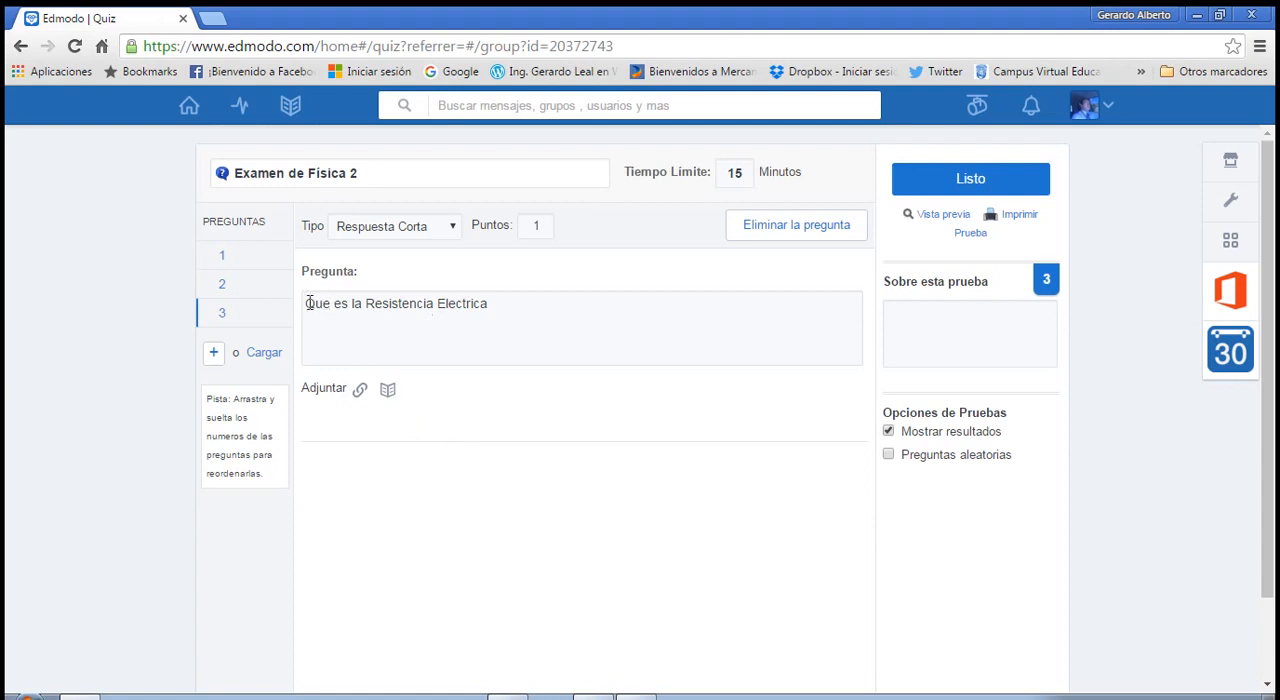
Add a fourth question and set its type to Rellena los huecos.
click(214, 352)
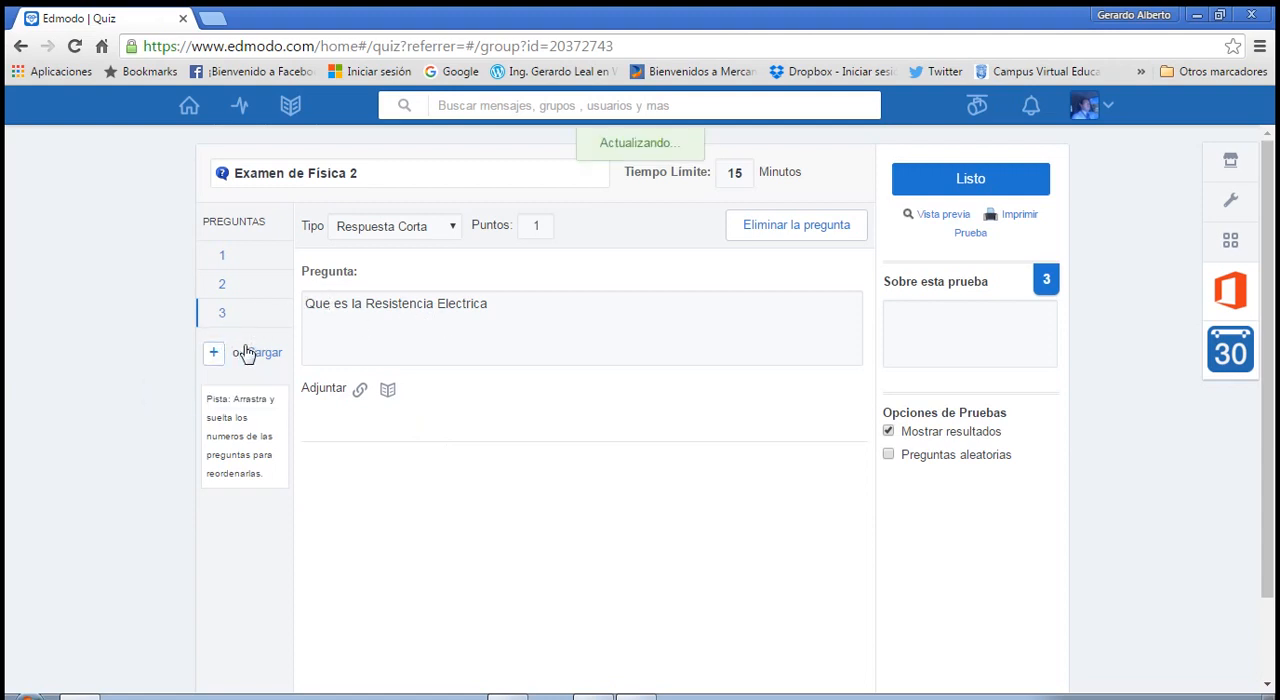
click(453, 237)
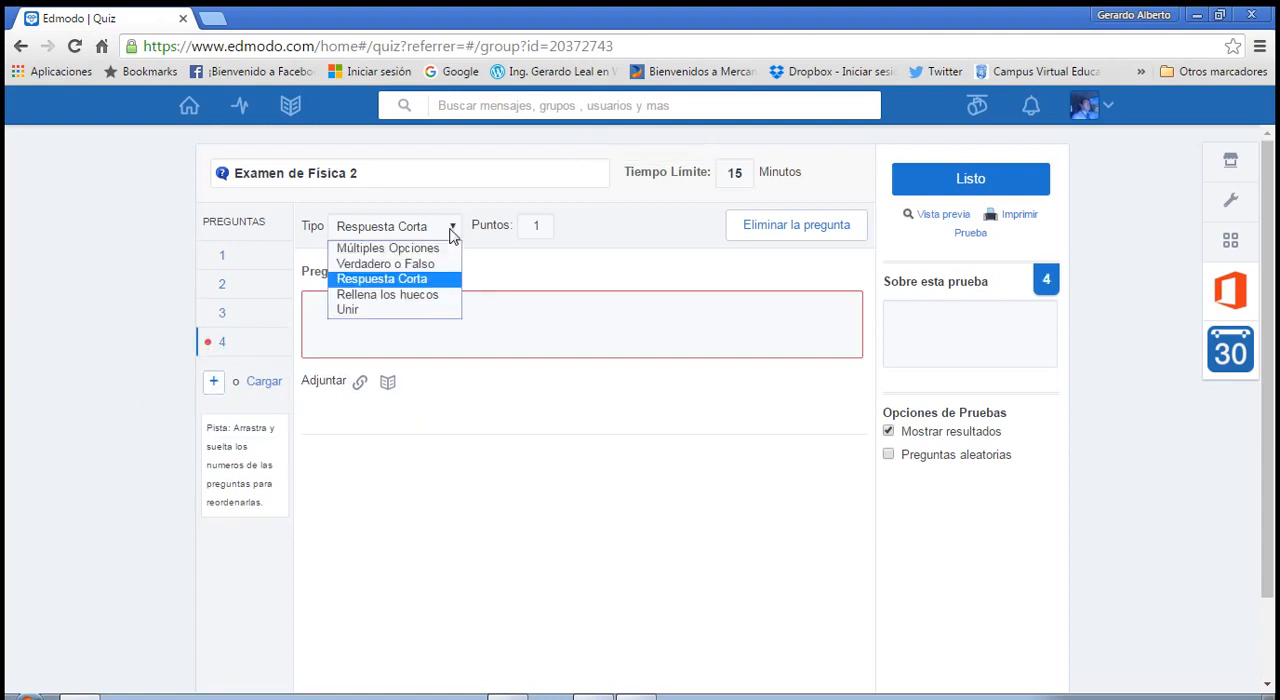
click(420, 294)
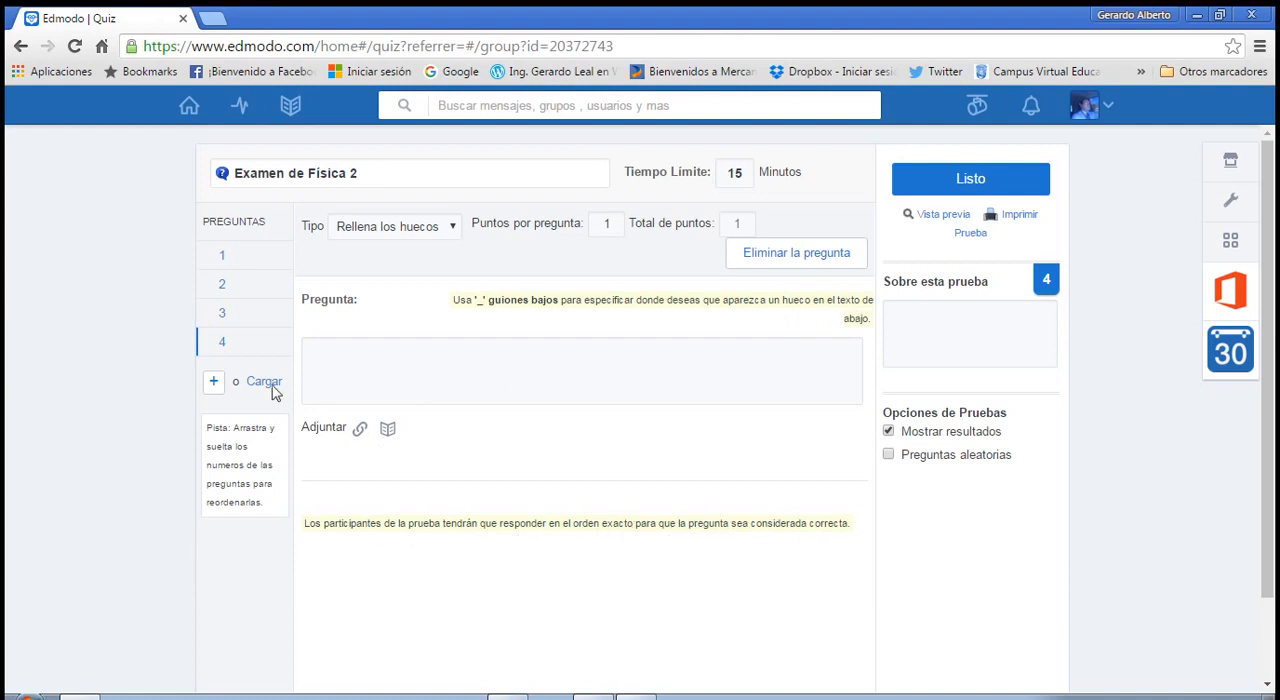
Copy the Ohm's law sentence with its two blanks from the Word document into the text of question 4 in Edmodo.
click(593, 697)
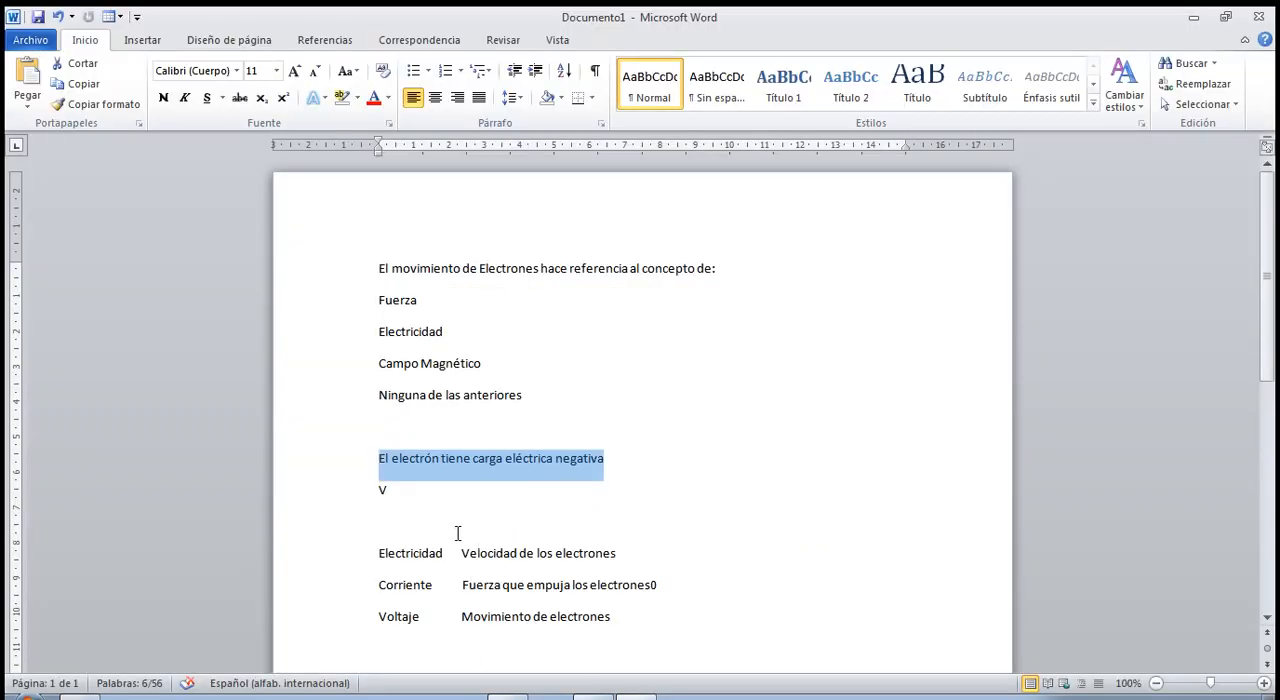
scroll(457, 533, down, 3)
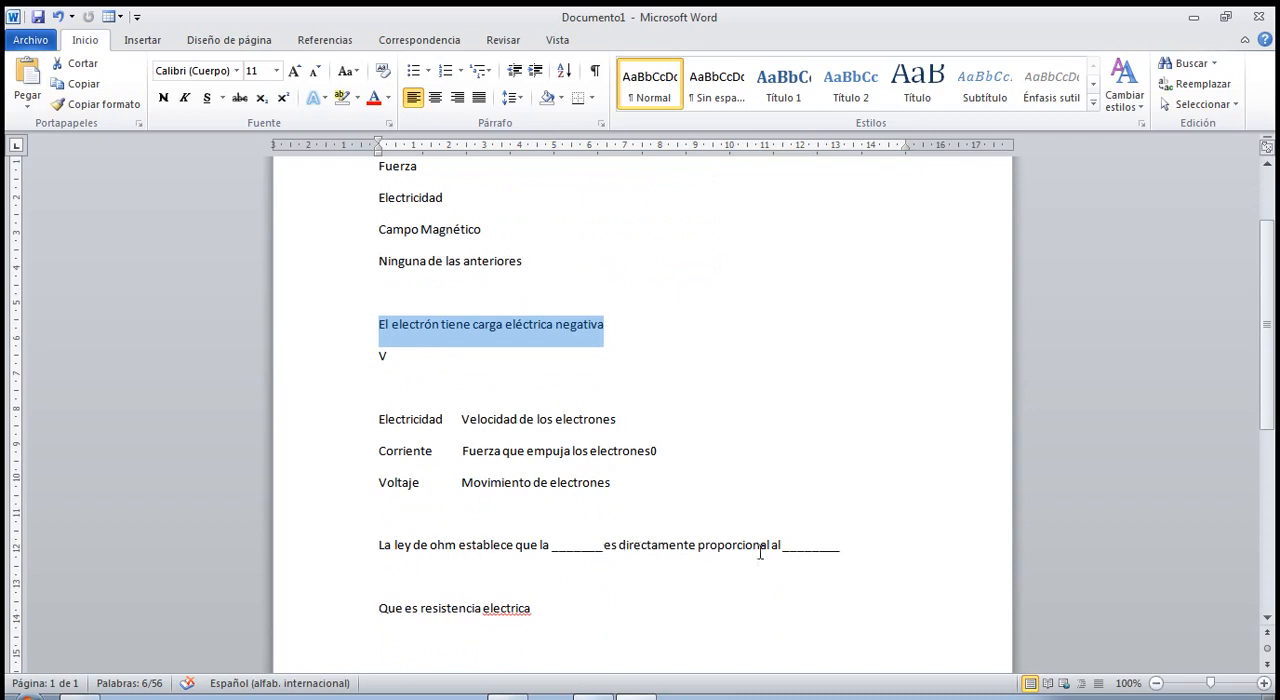
drag(380, 545, 846, 547)
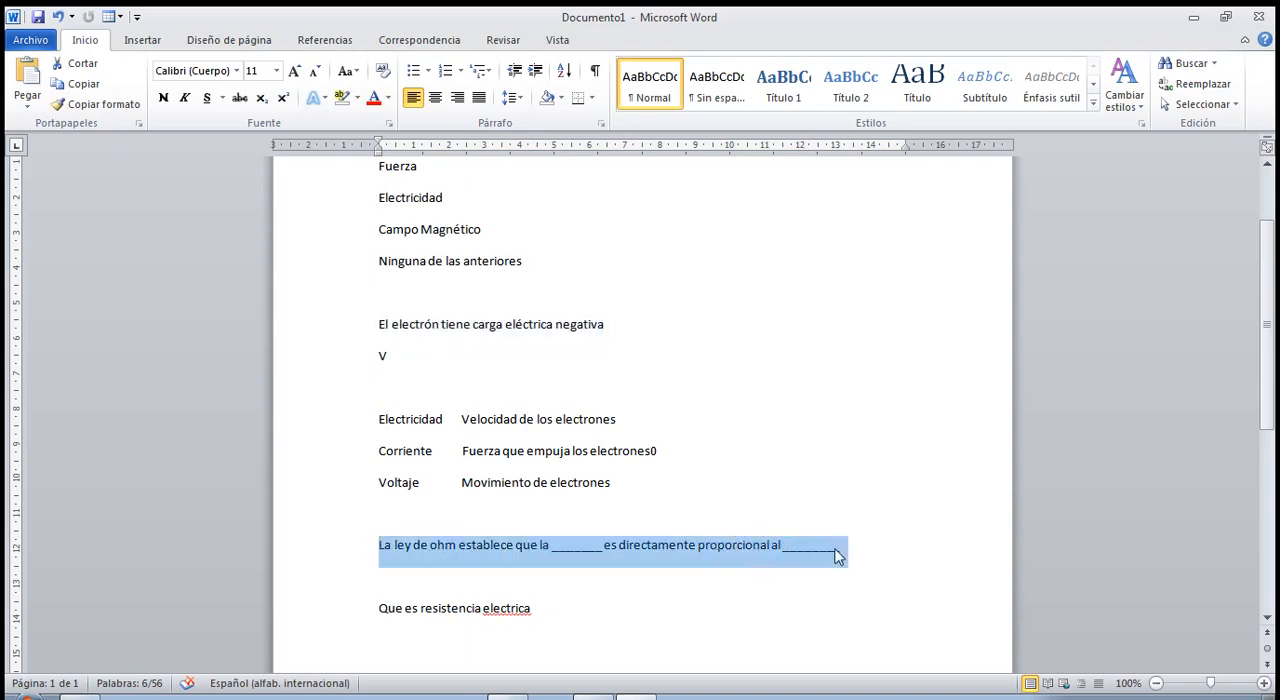
click(648, 695)
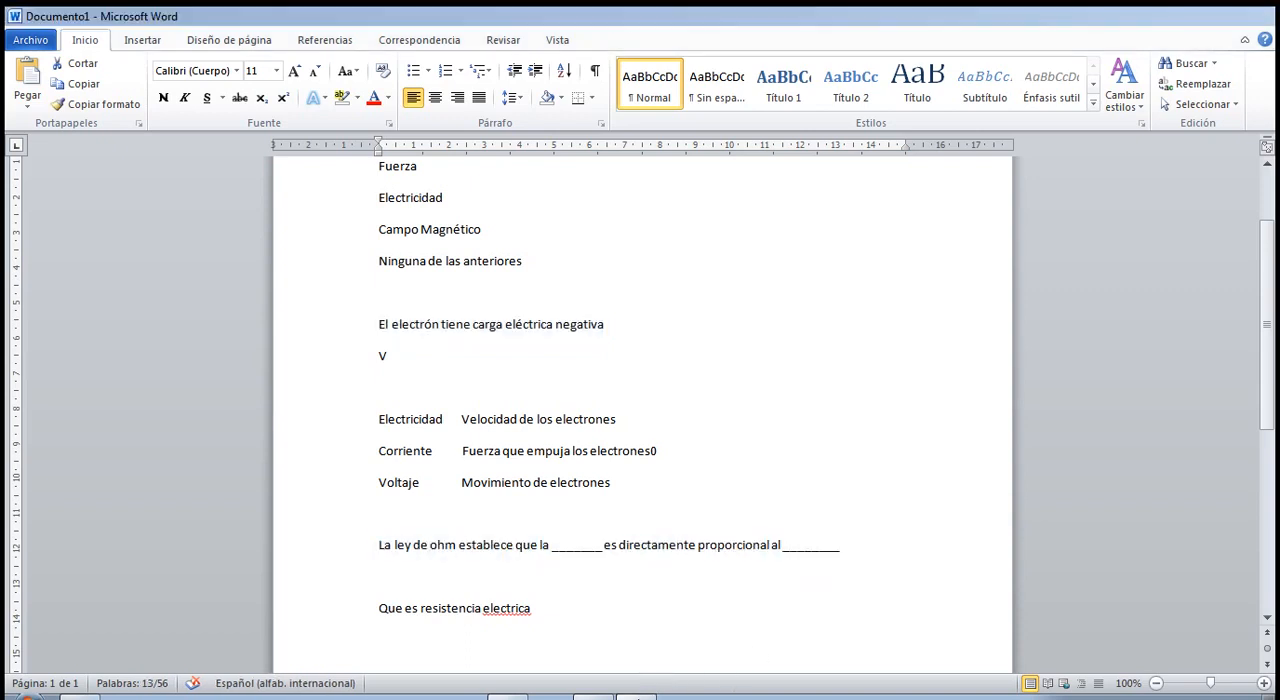
click(393, 360)
text(La ley de ohm establece que la _______ es directamente proporcional al ________)
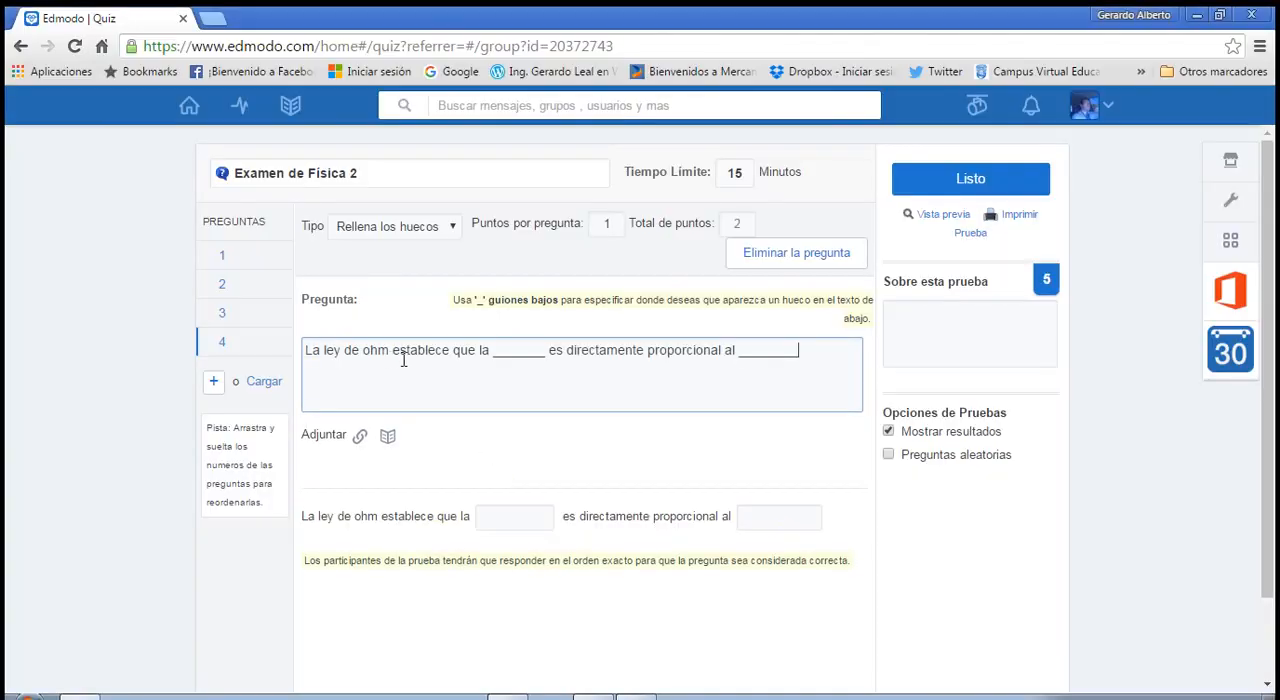
Delete the first blank after "establece que la" in question 4 and recreate it with underscores.
click(495, 351)
key(Delete)
key(Delete)
key(Delete)
key(Delete)
key(Delete)
key(Delete)
key(Delete)
key(Delete)
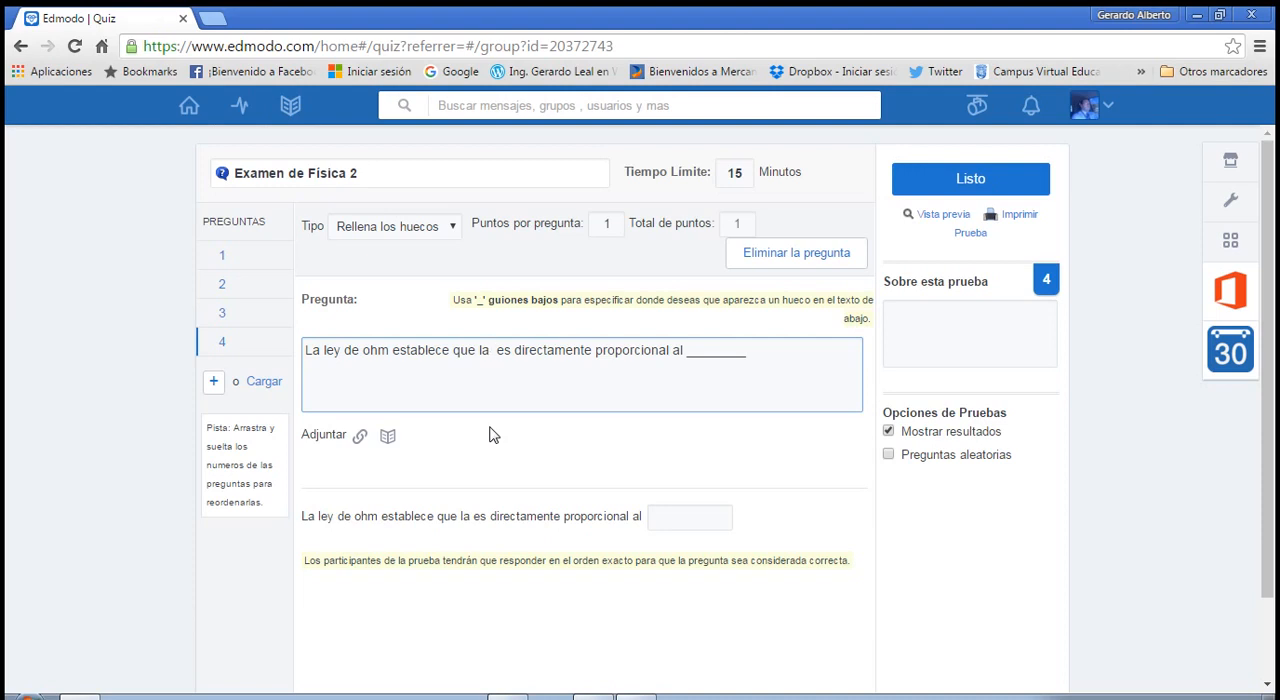
text(____)
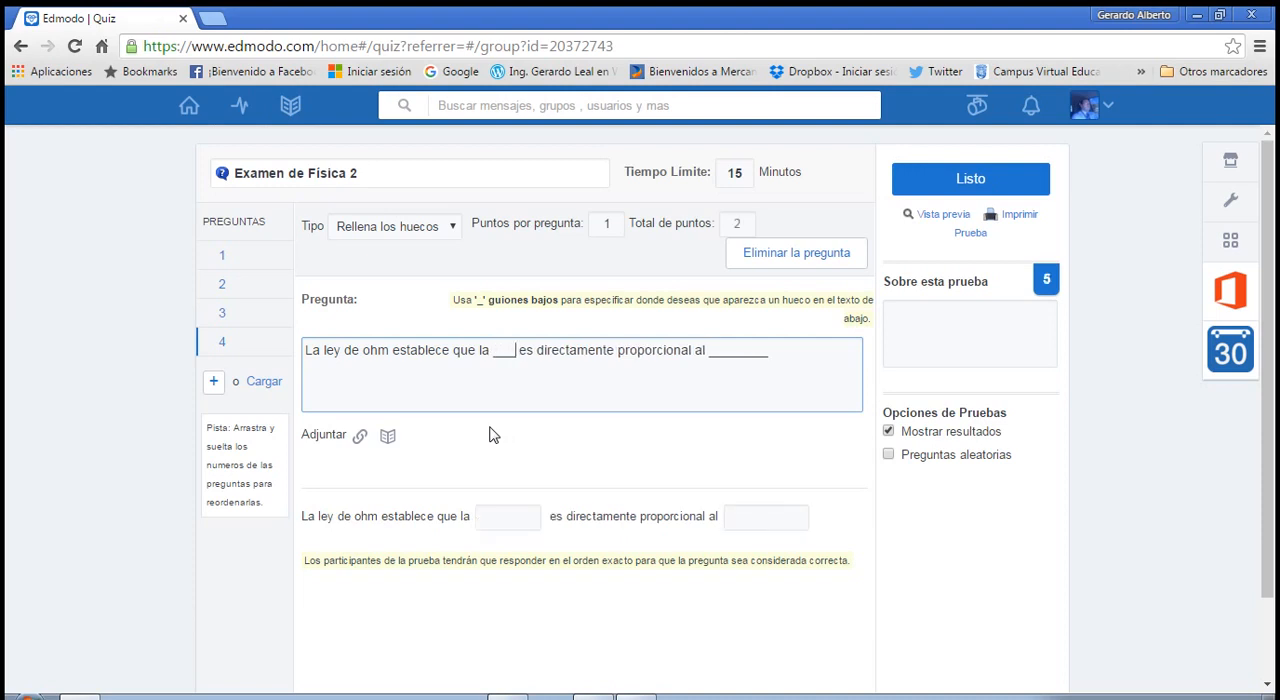
text(_____)
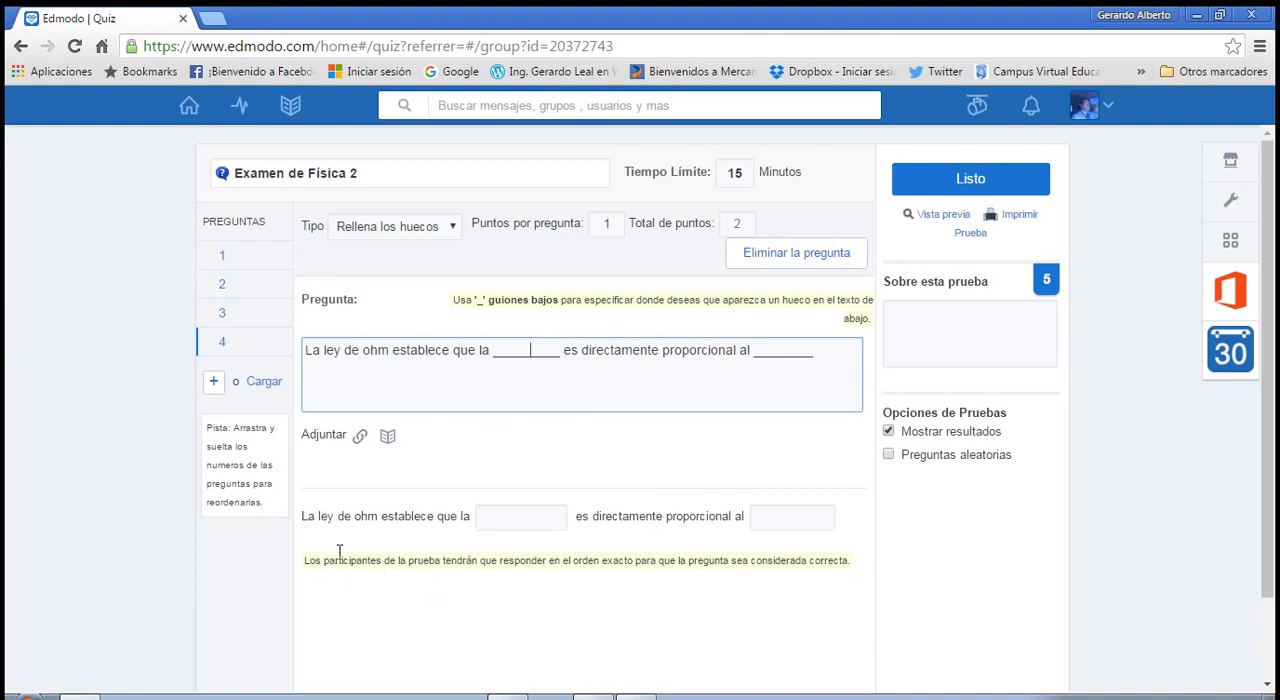
Fill in the expected answers of question 4 with "corriente" for the first blank and "voltaje" for the second.
click(510, 518)
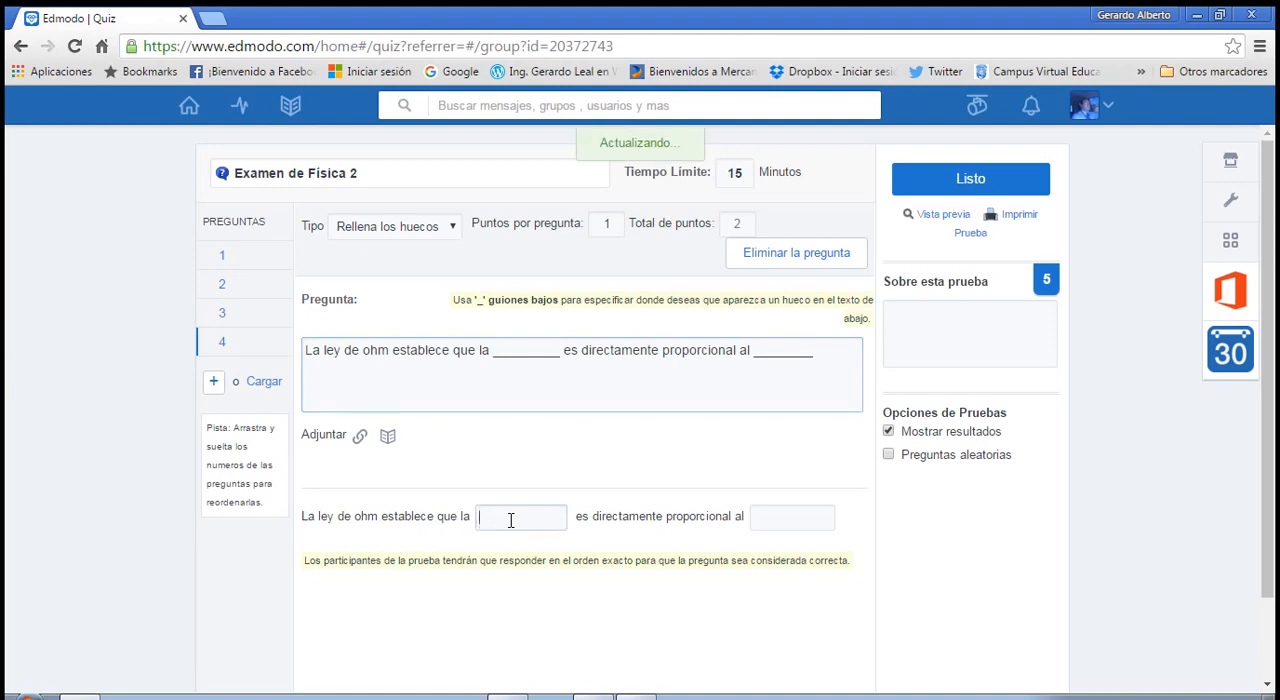
text(co)
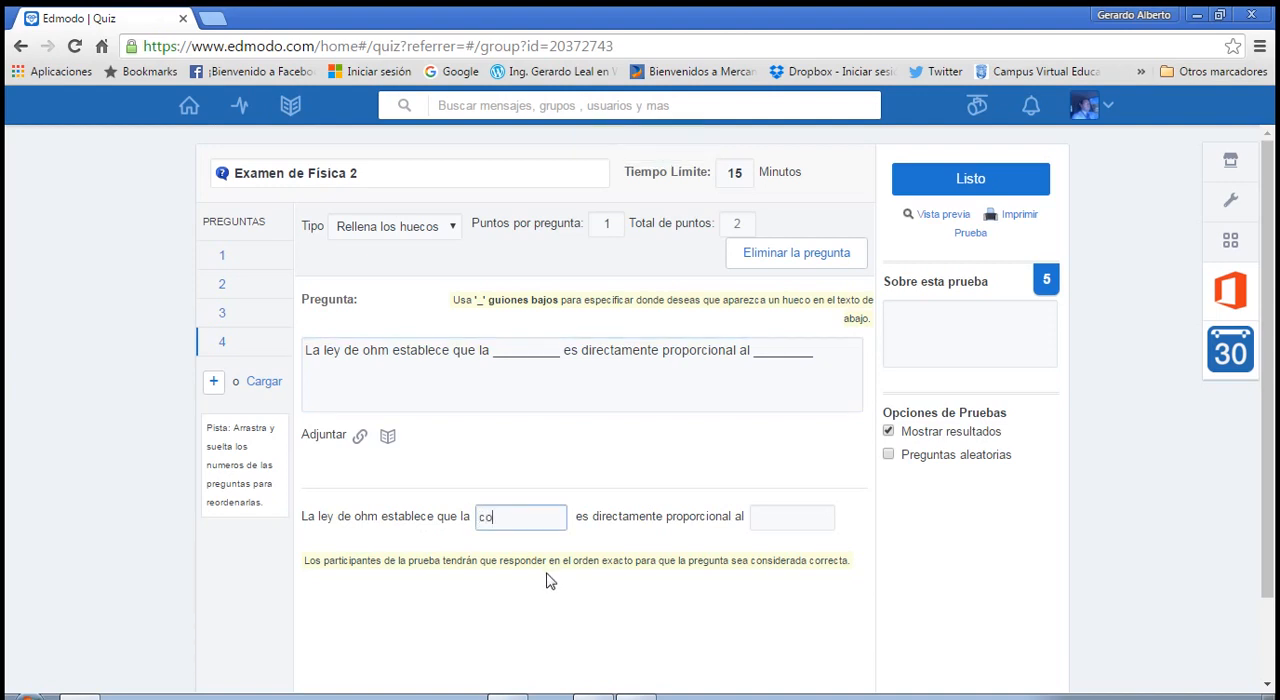
text(nte)
click(780, 518)
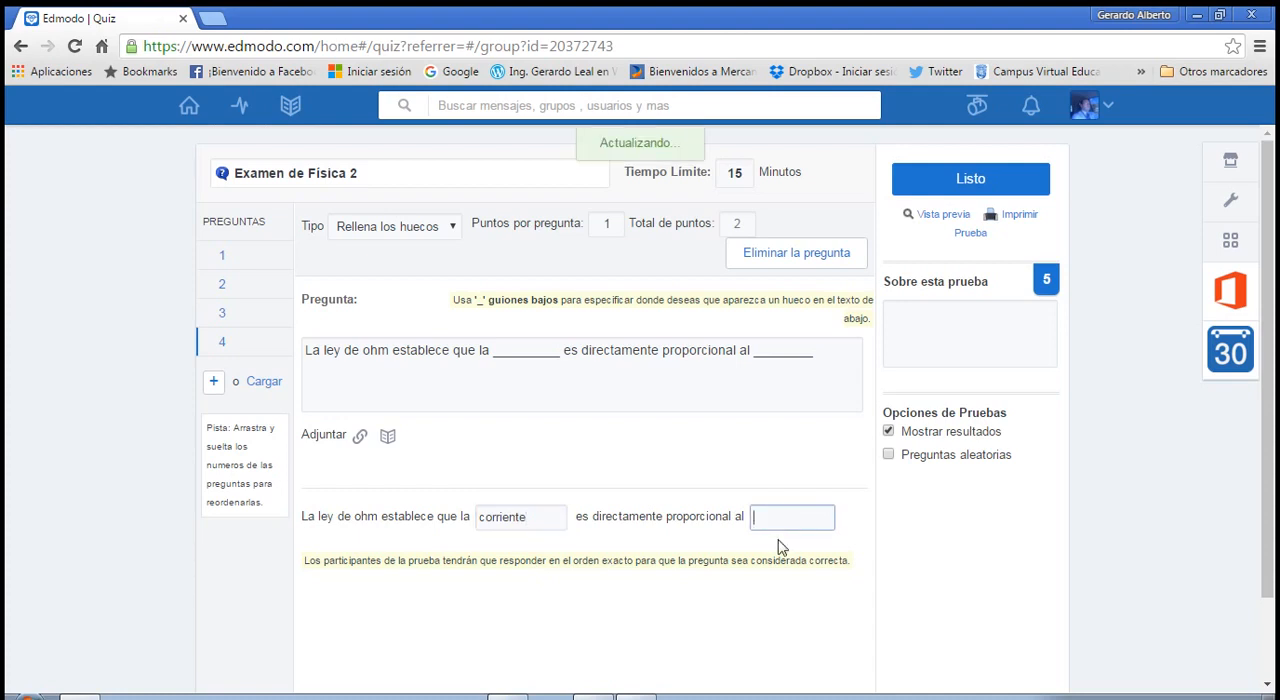
text(voltaje)
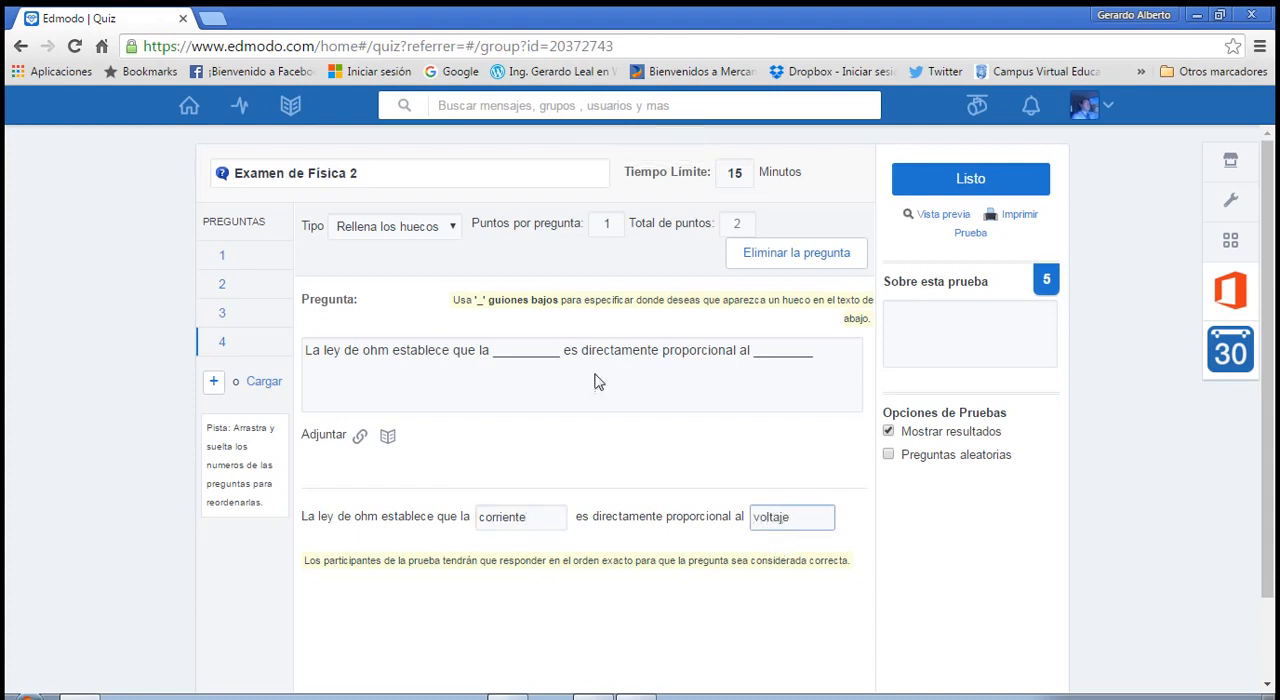
click(757, 350)
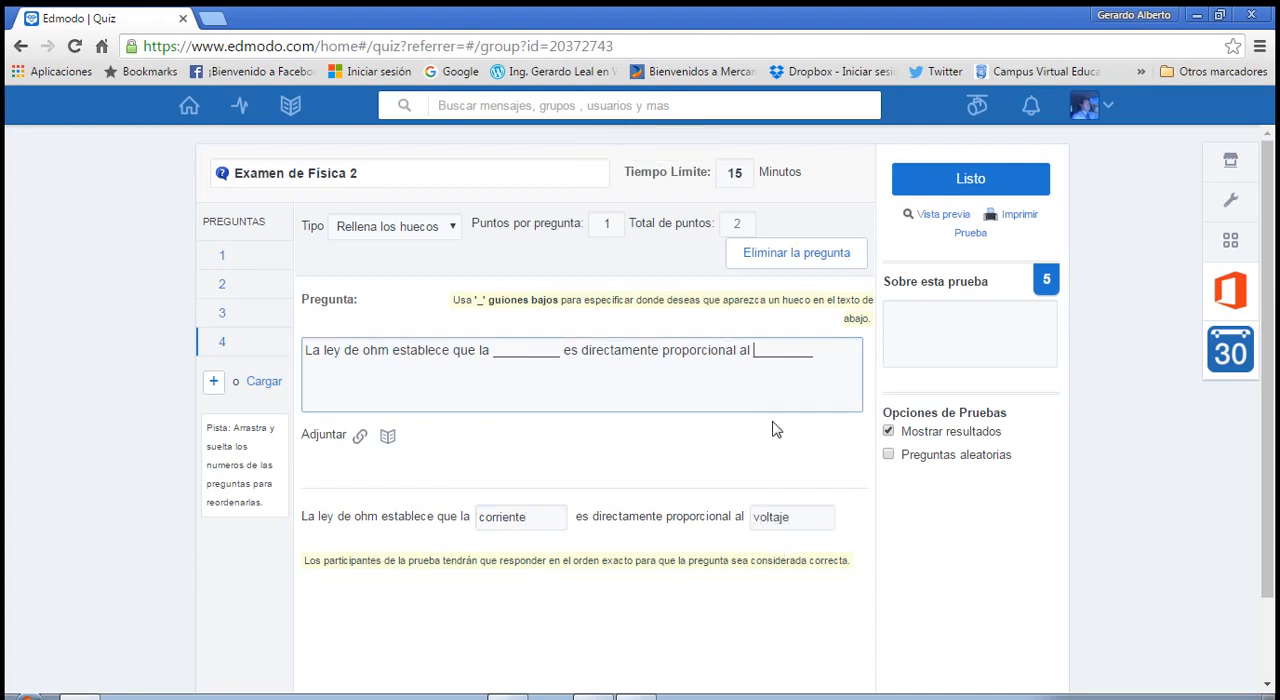
Delete the blank after "proporcional al" in question 4 and recreate it with underscores.
key(Delete)
key(Delete)
key(Delete)
key(Delete)
key(Delete)
key(Delete)
text(_______)
Remove the blank after "establece que la" in question 4 and rebuild it with nine underscores.
click(491, 356)
key(Delete)
key(Delete)
key(Delete)
key(Delete)
key(Delete)
key(Delete)
key(Delete)
key(Delete)
key(Delete)
key(Delete)
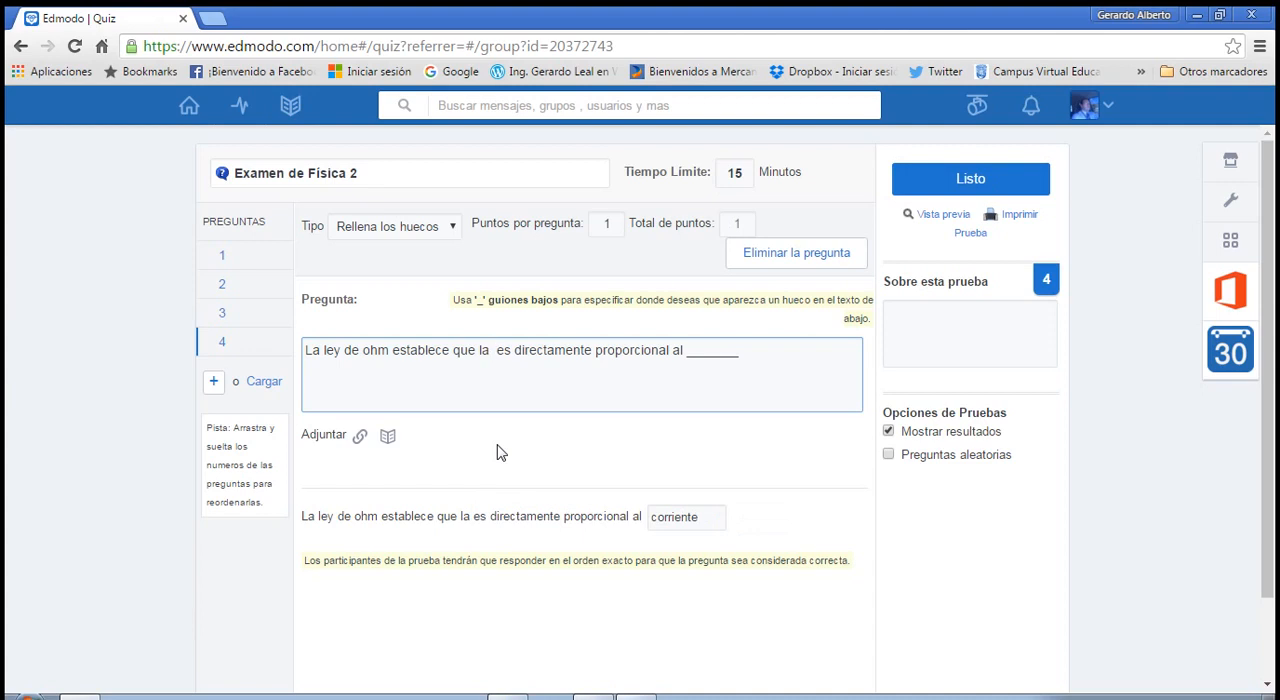
text(_______)
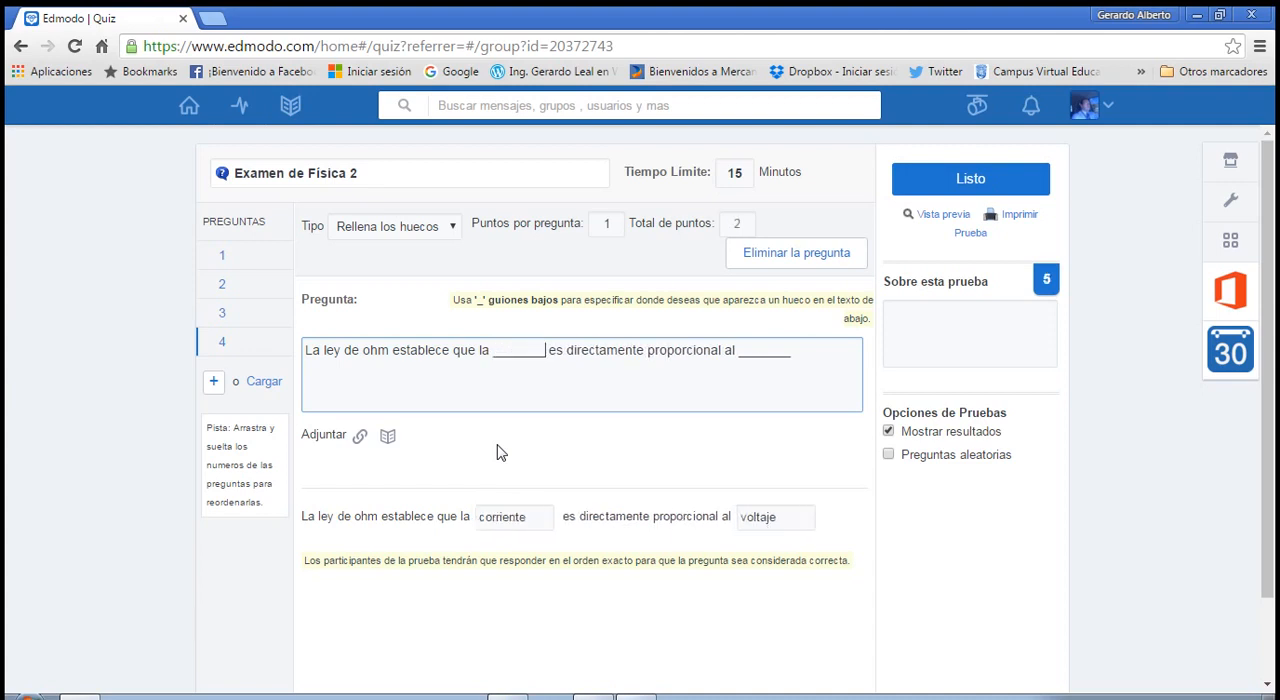
text(__)
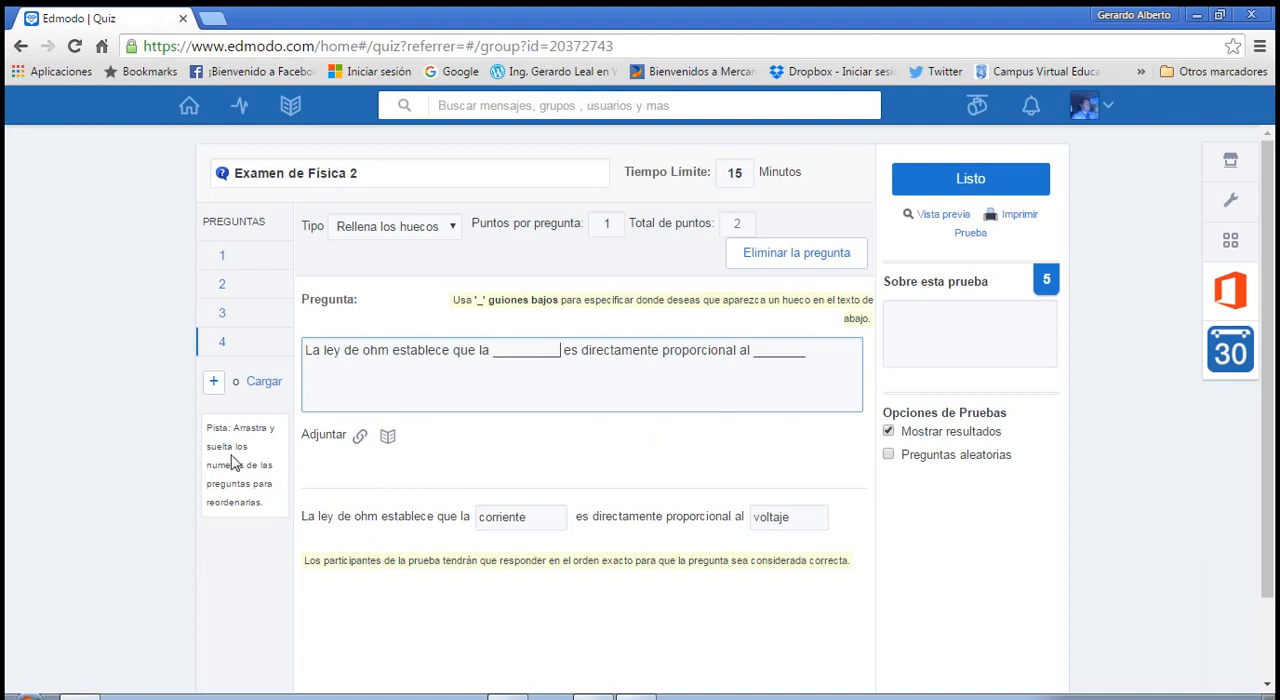
Add a fifth question and set its type to Unir.
click(213, 384)
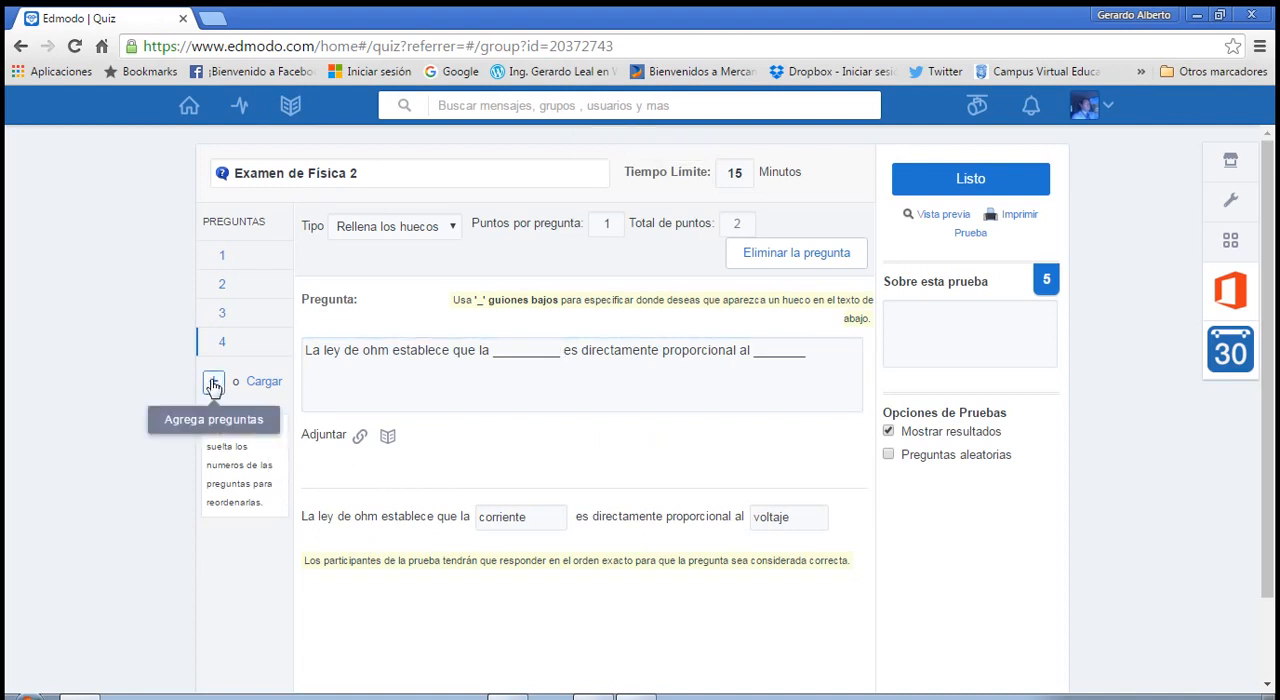
click(452, 227)
click(418, 312)
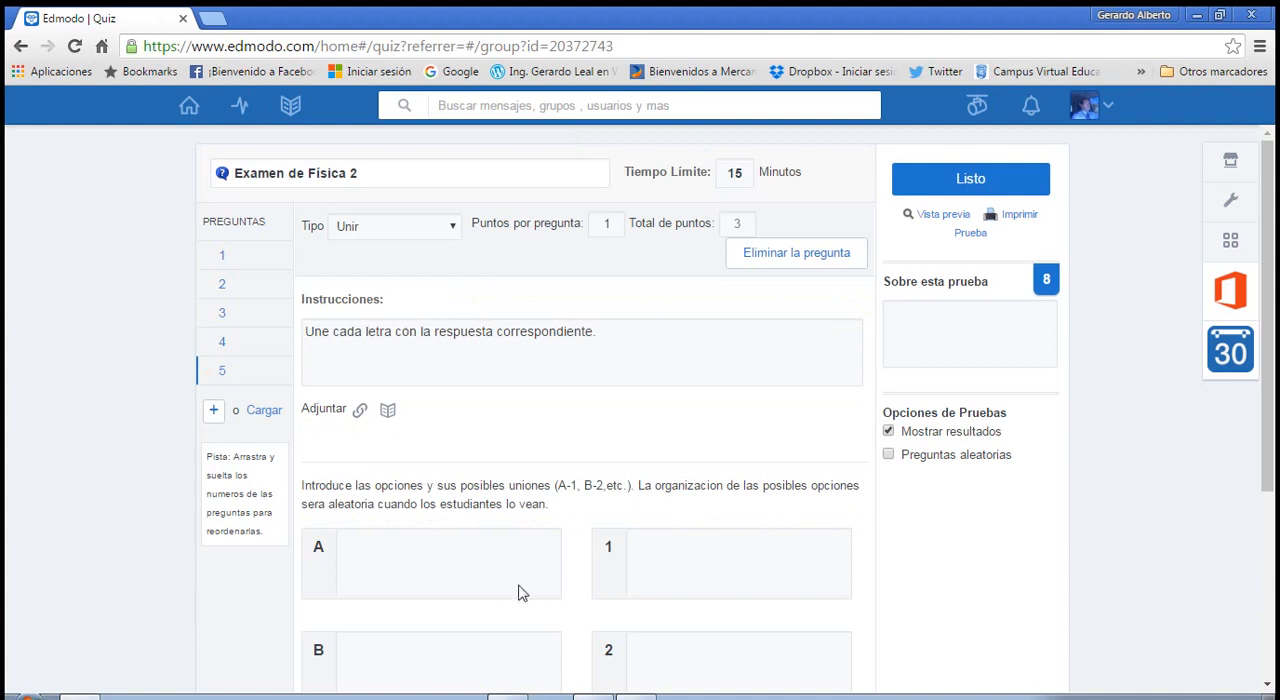
Consult the matching terms in the Word document and fill options A, B and C of question 5 with "Electricidad", "Corriente" and "Voltaje".
scroll(668, 562, down, 2)
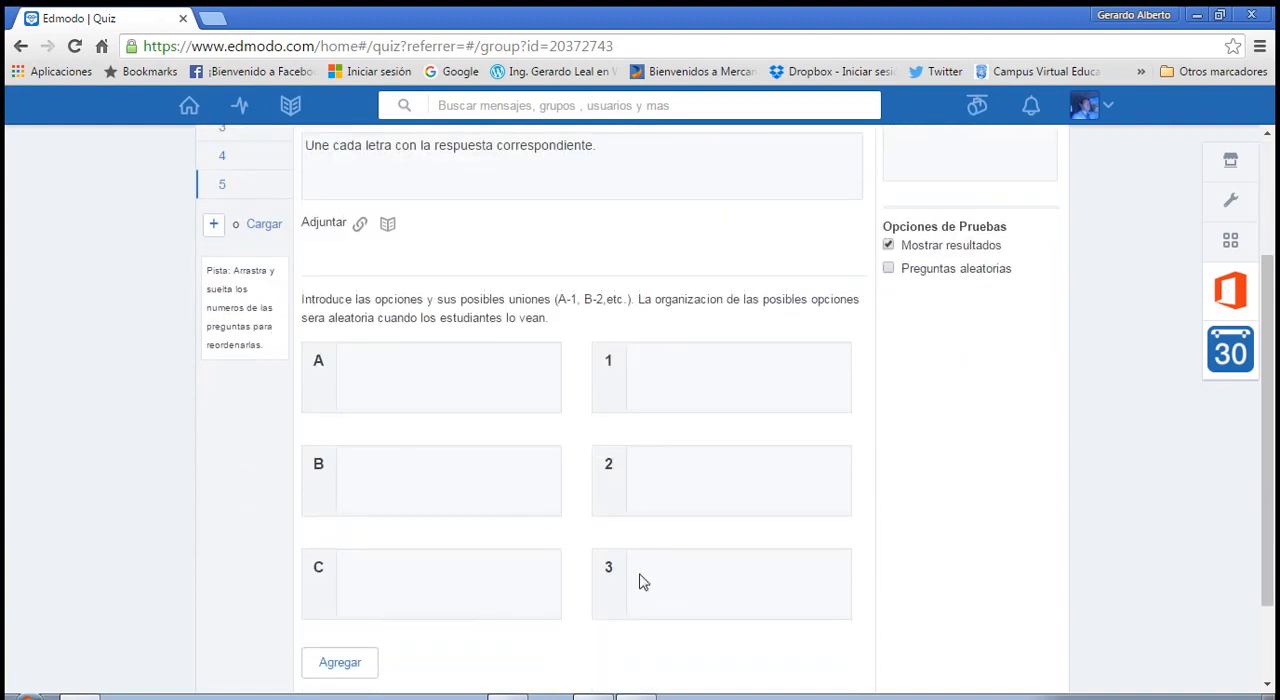
scroll(520, 615, down, 1)
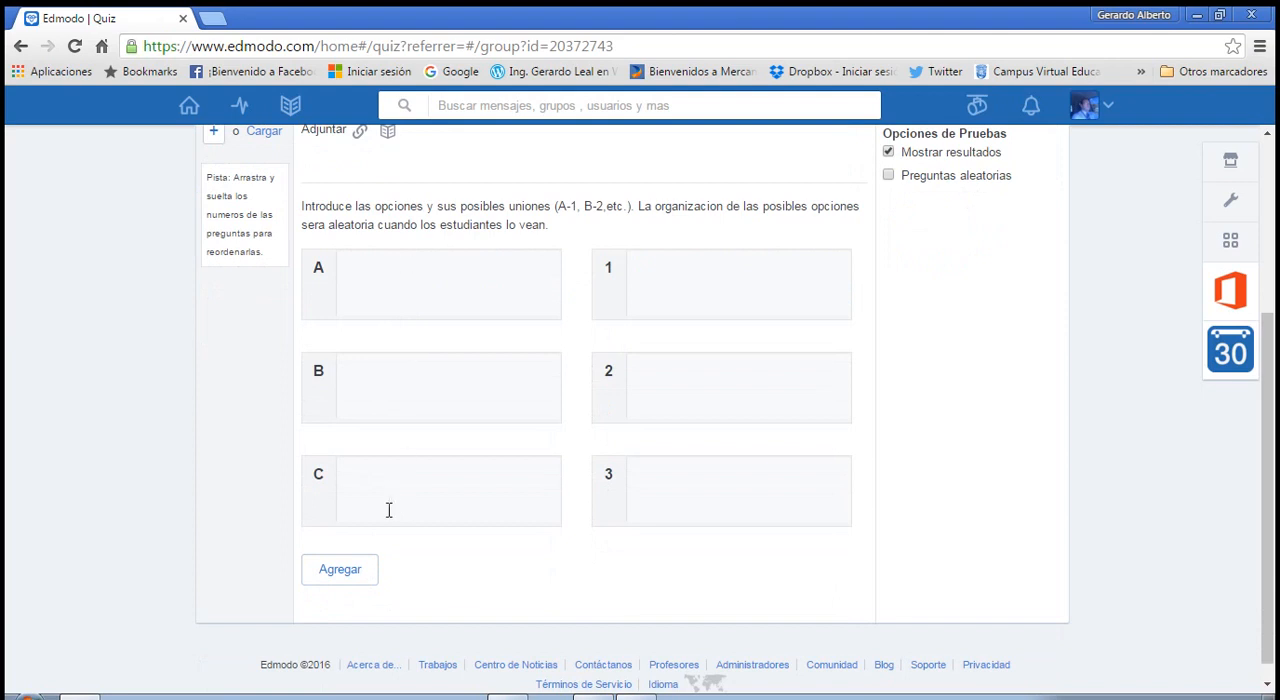
click(637, 697)
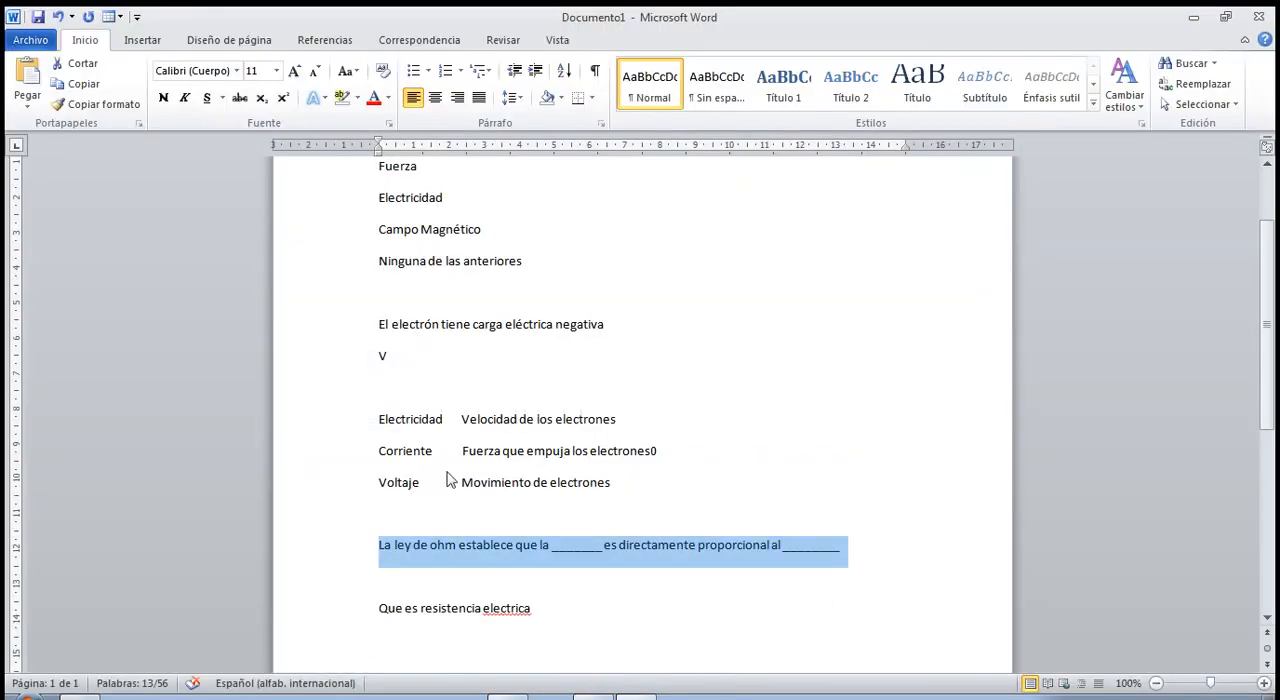
scroll(480, 504, up, 1)
scroll(480, 504, up, 2)
scroll(477, 491, down, 4)
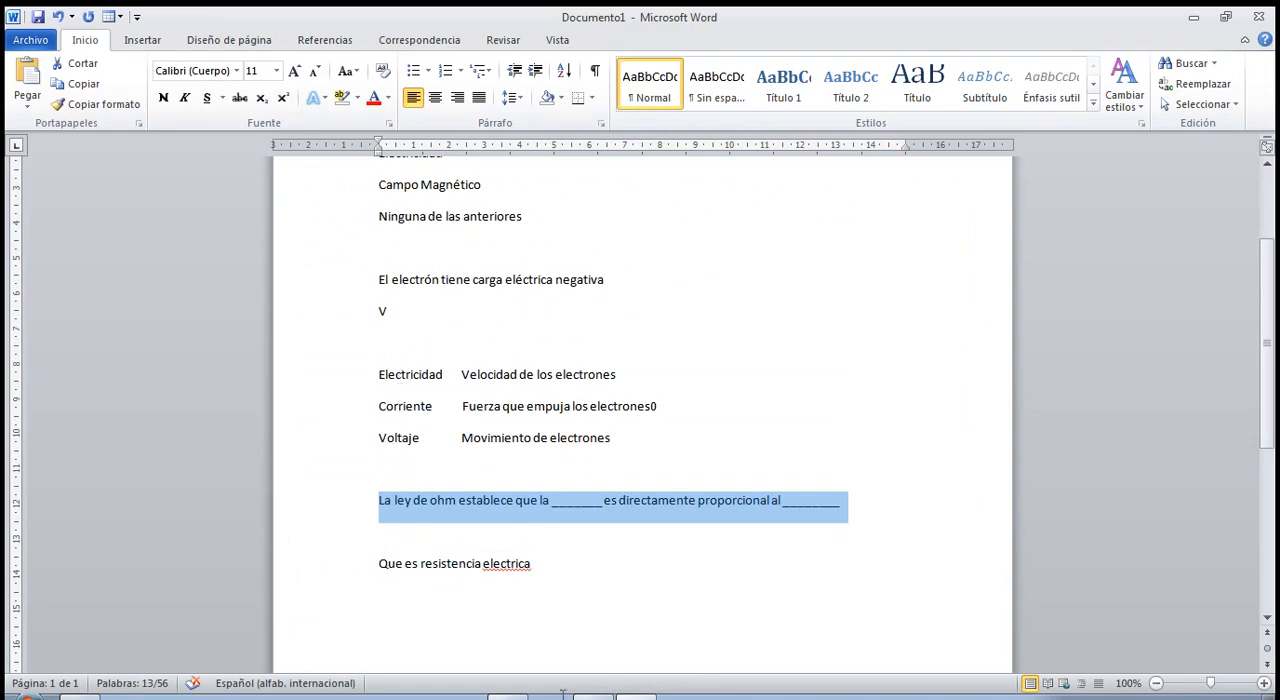
key(alt+Tab)
click(400, 275)
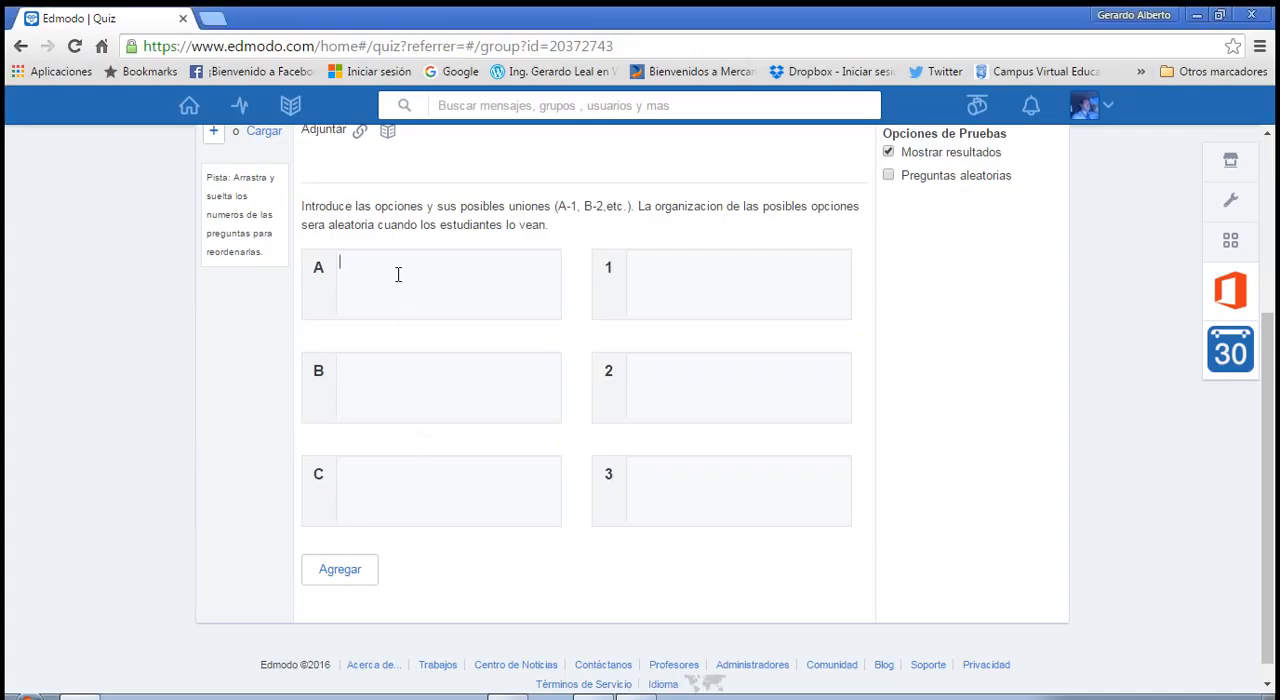
text(Electricidad)
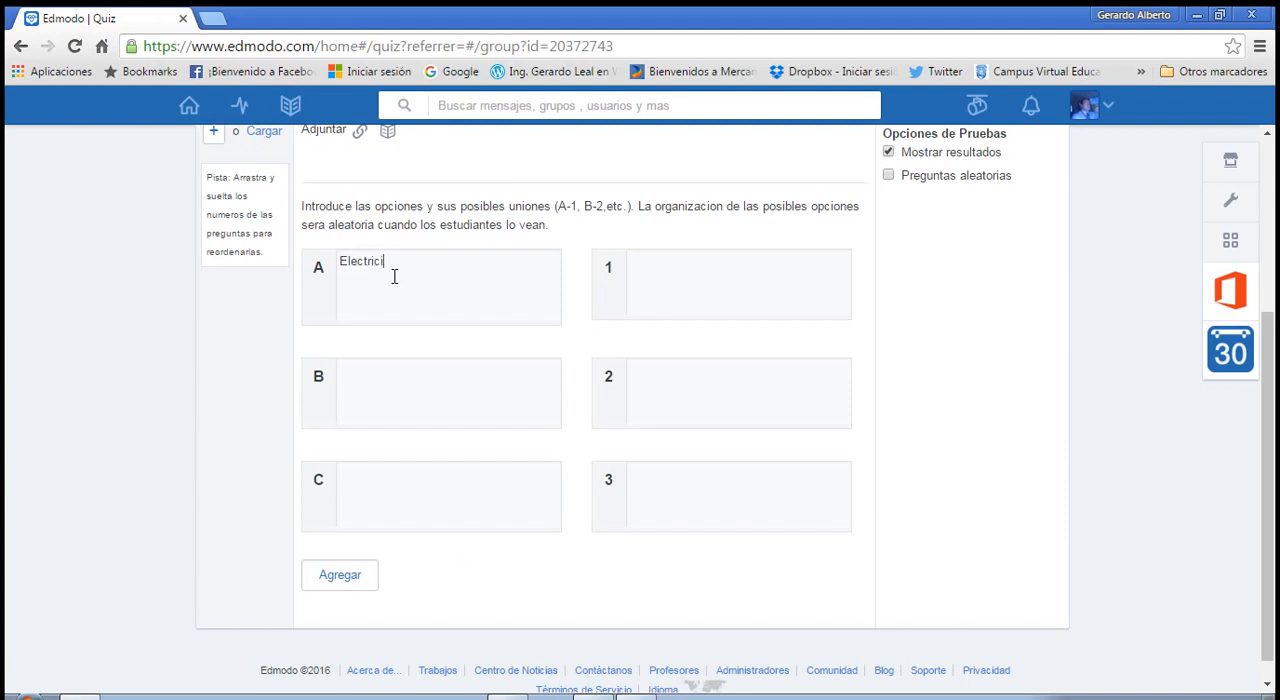
click(435, 375)
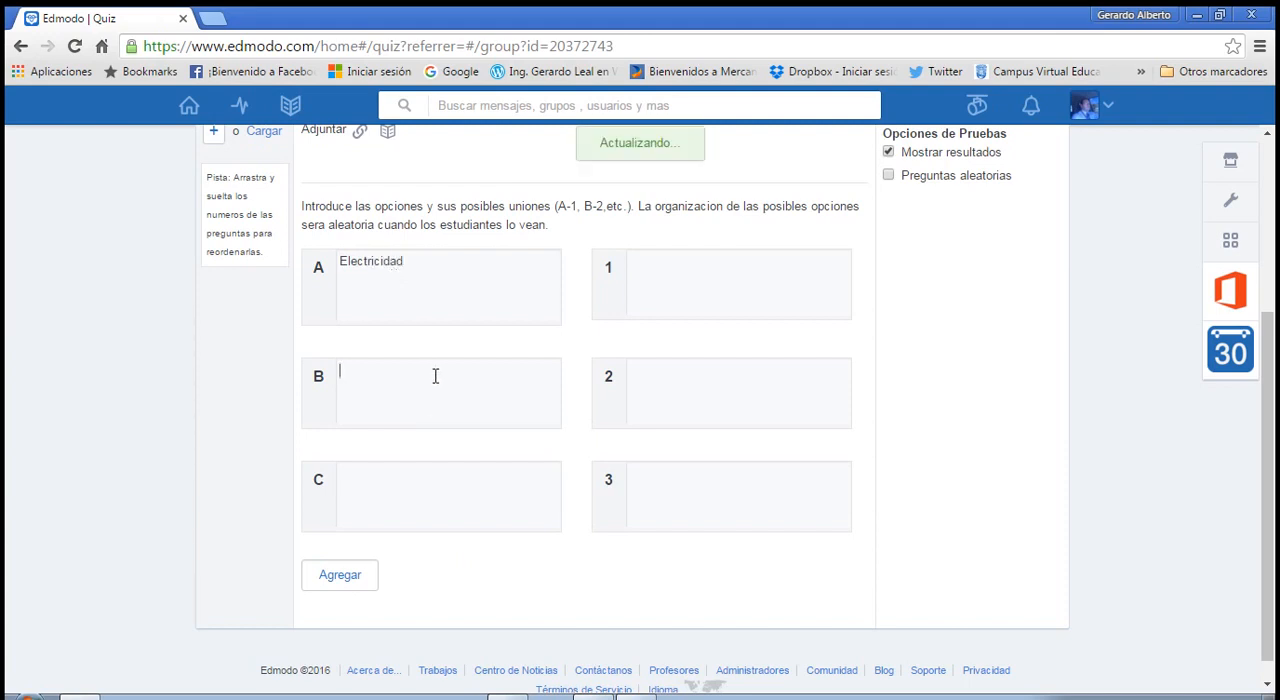
text(Corfriente)
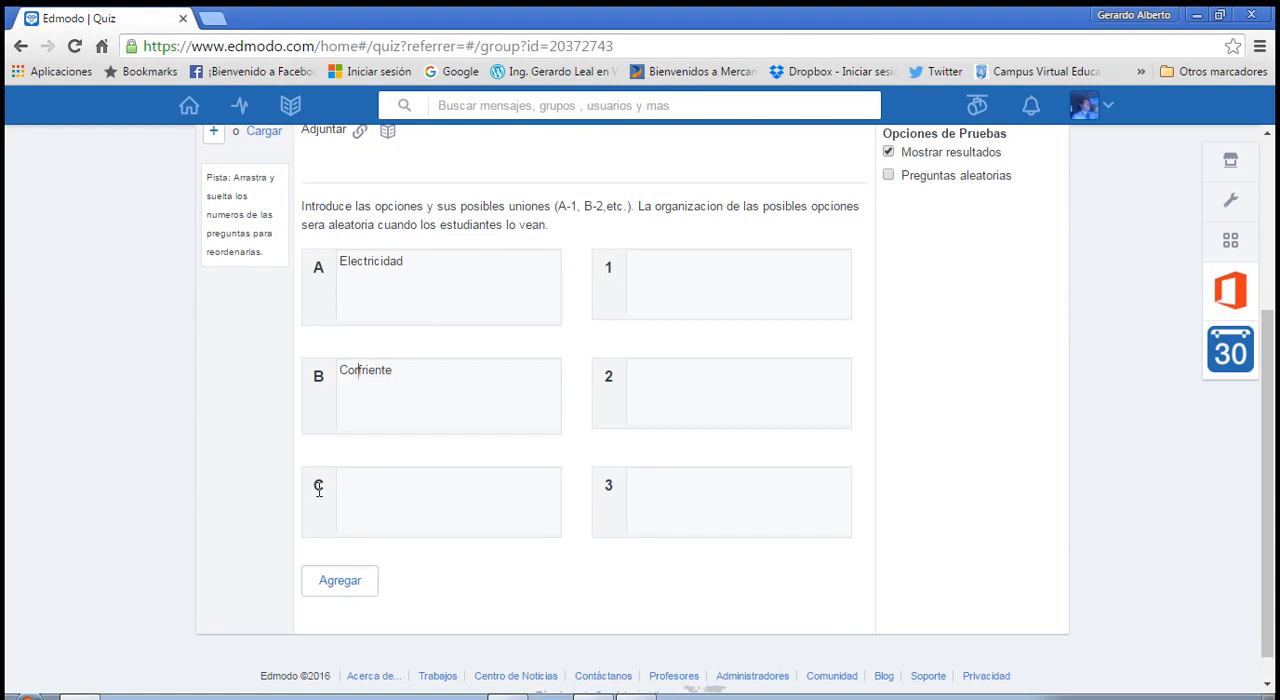
key(Delete)
click(391, 489)
text(Voltaje)
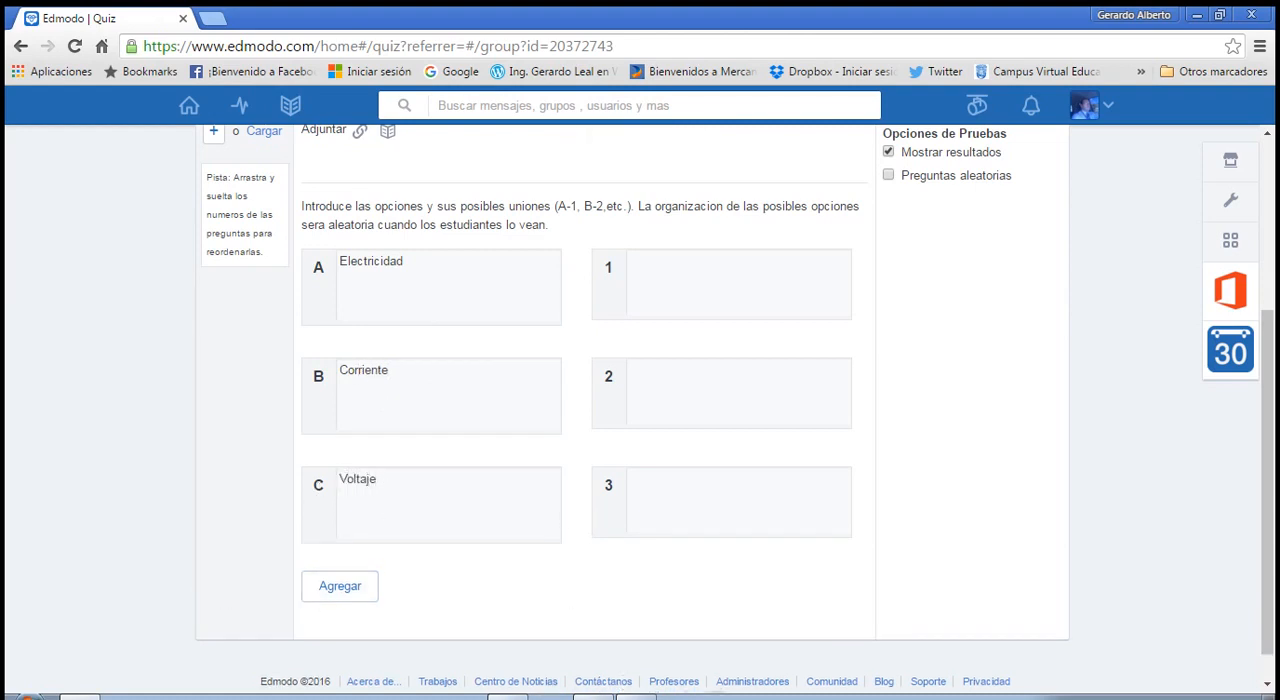
Copy "Velocidad de los electrones" from the Word document into match 1 of question 5 in Edmodo.
click(644, 696)
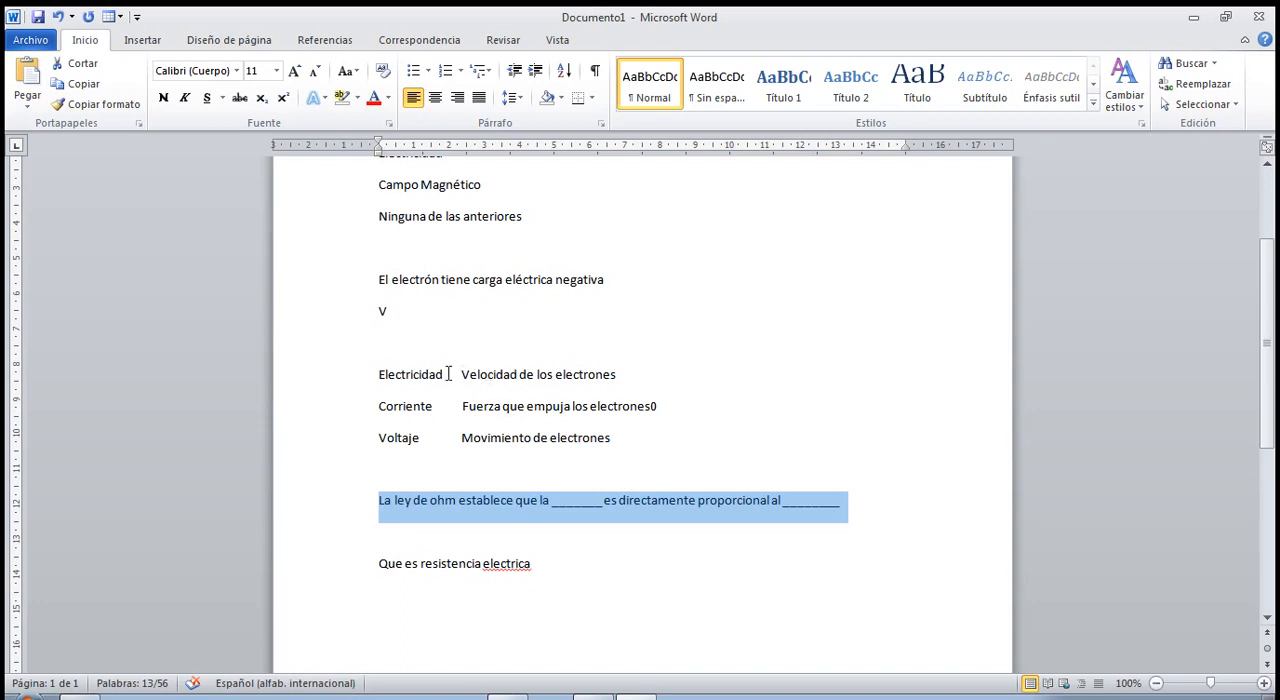
drag(461, 375, 567, 386)
key(ctrl+c)
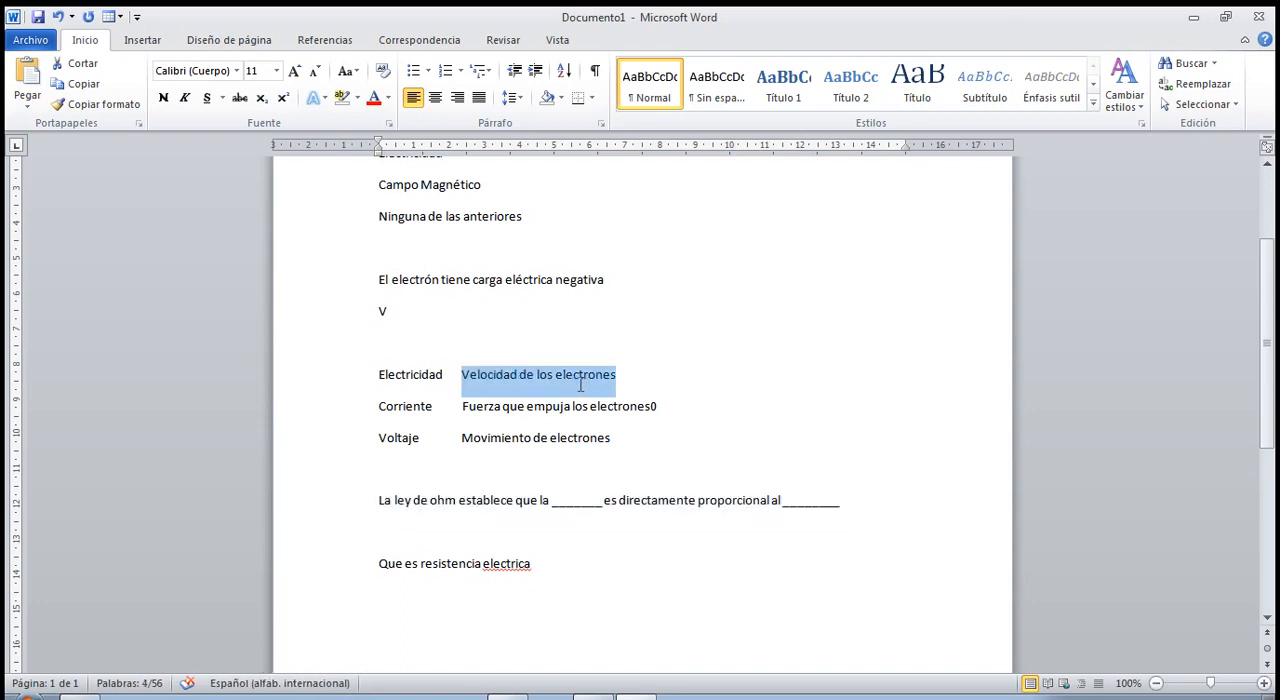
key(alt+Tab)
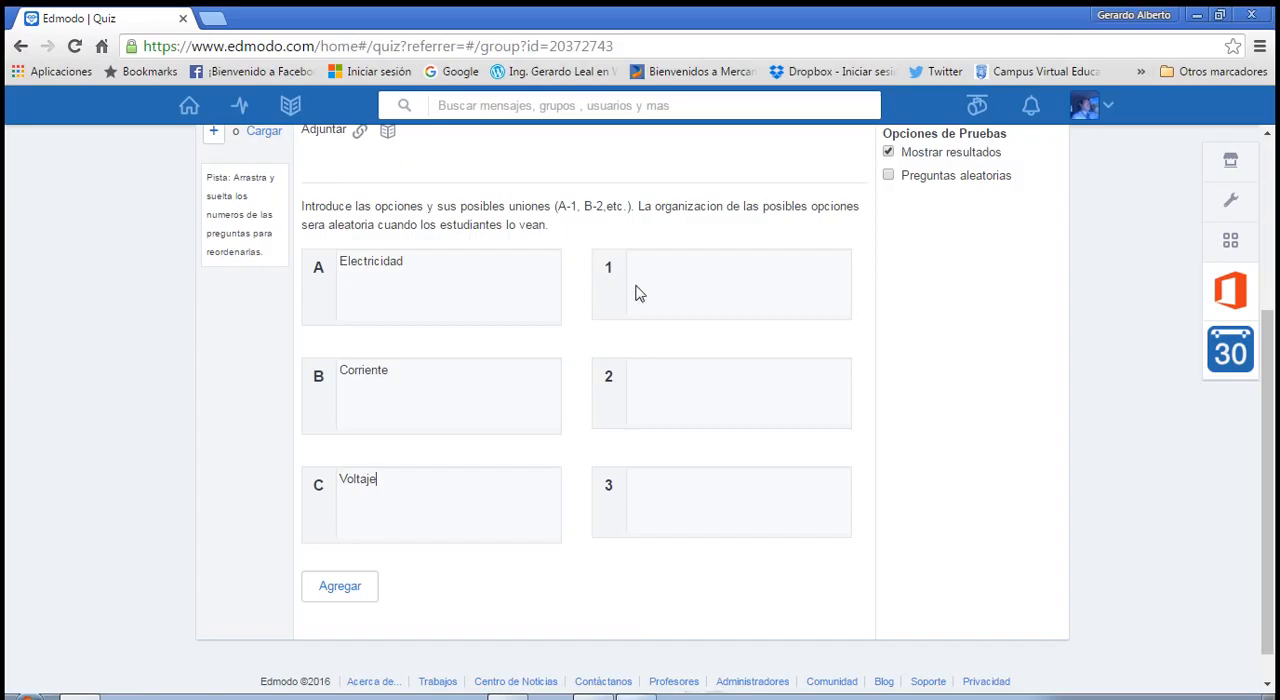
click(639, 286)
key(ctrl+v)
Remove the stray 0 after "Fuerza que empuja los electrones" in Word and copy that phrase into match 2 of question 5 in Edmodo.
click(658, 390)
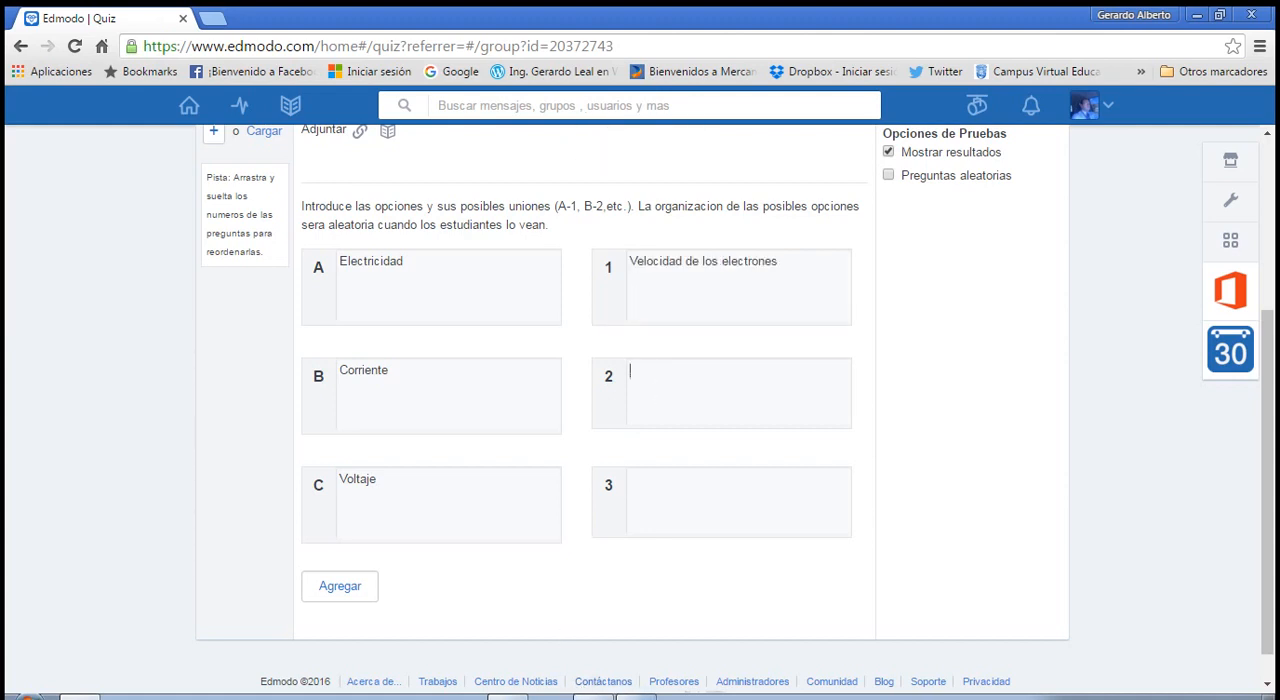
click(630, 694)
drag(458, 407, 638, 413)
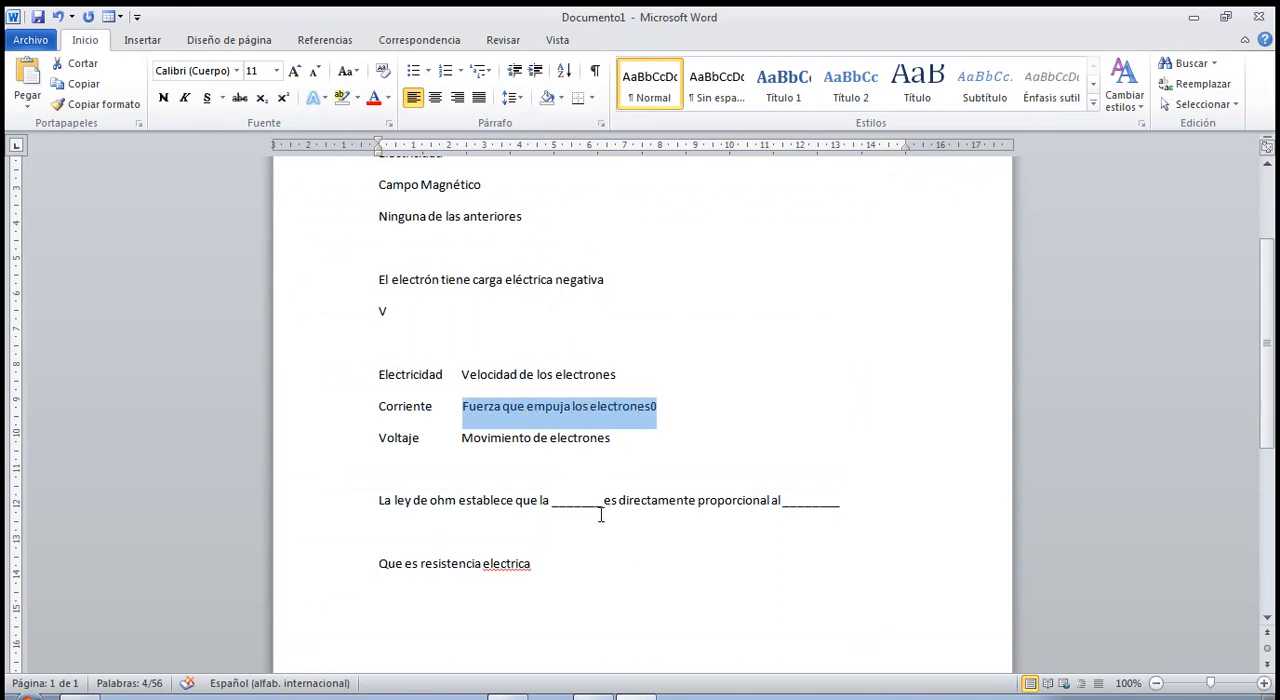
click(654, 408)
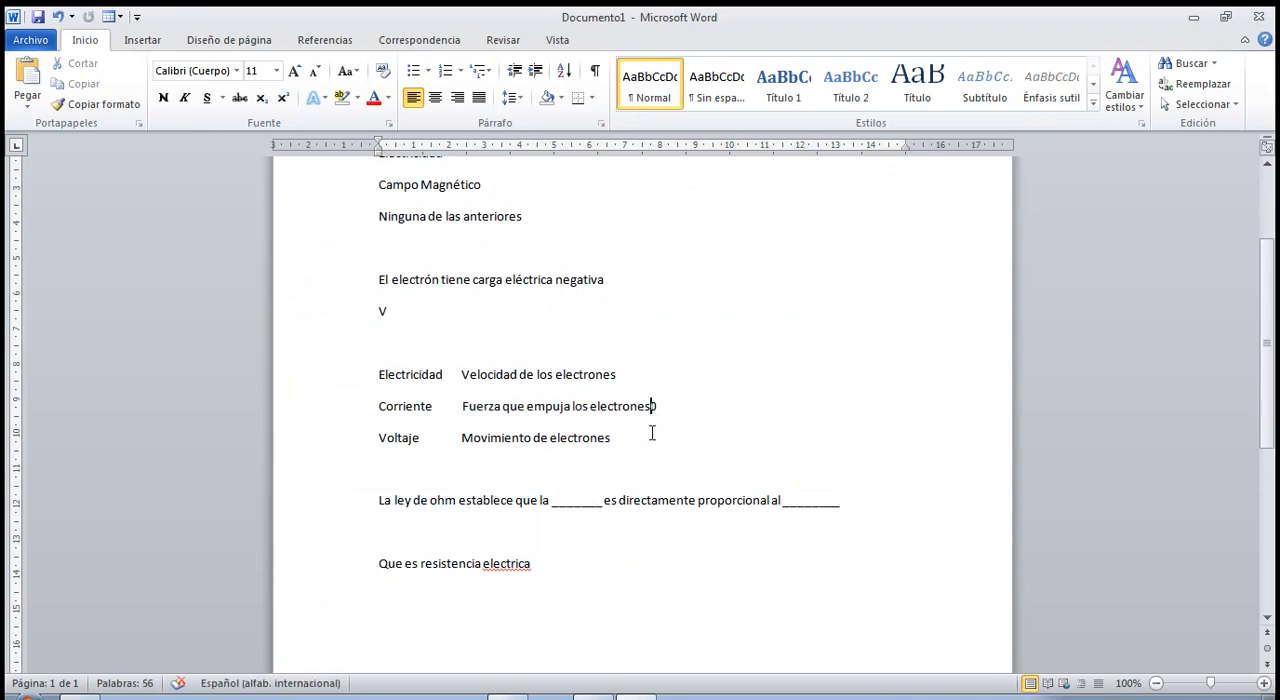
key(BackSpace)
drag(470, 409, 631, 430)
key(ctrl+c)
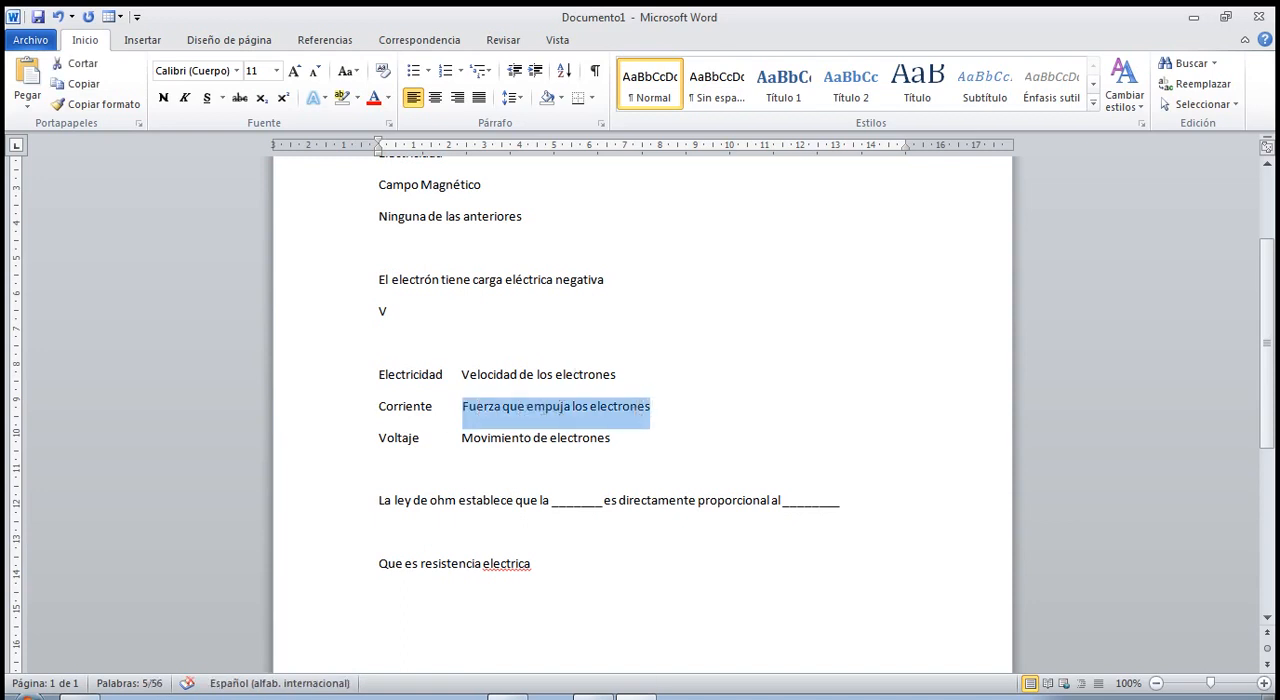
key(alt+Tab)
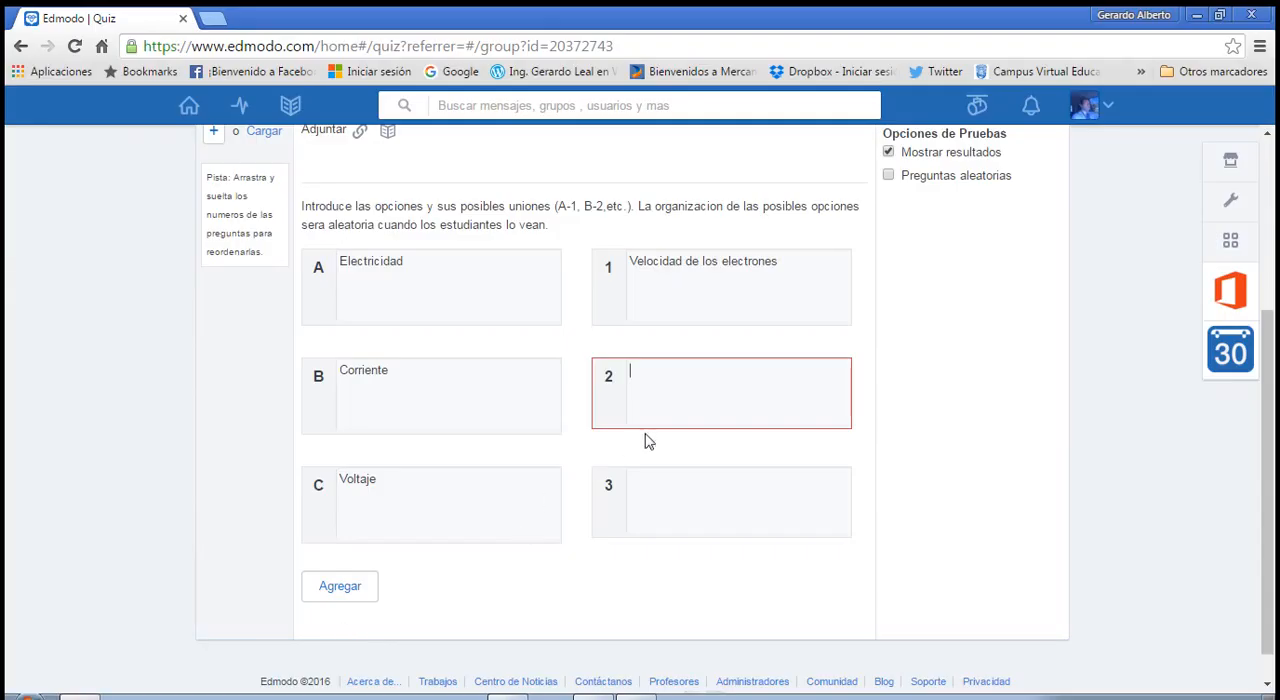
key(ctrl+v)
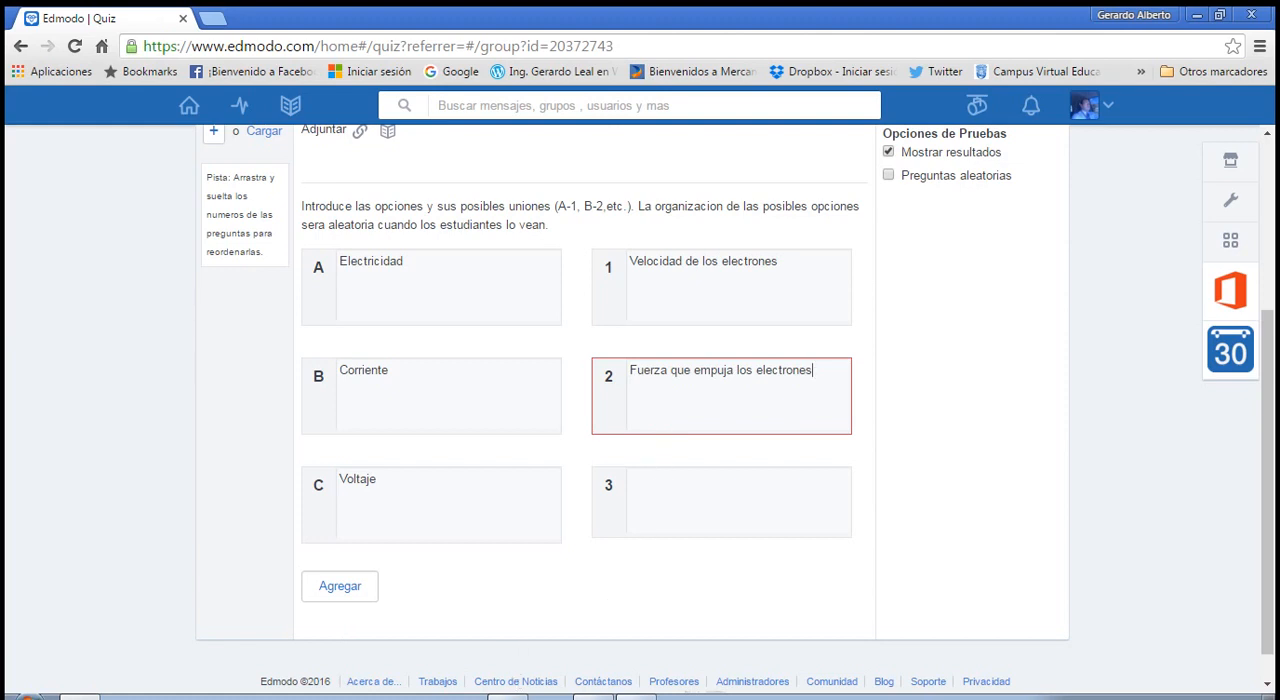
Copy "Movimiento de electrones" from the Word document into match 3 of question 5 in Edmodo.
key(alt+Tab)
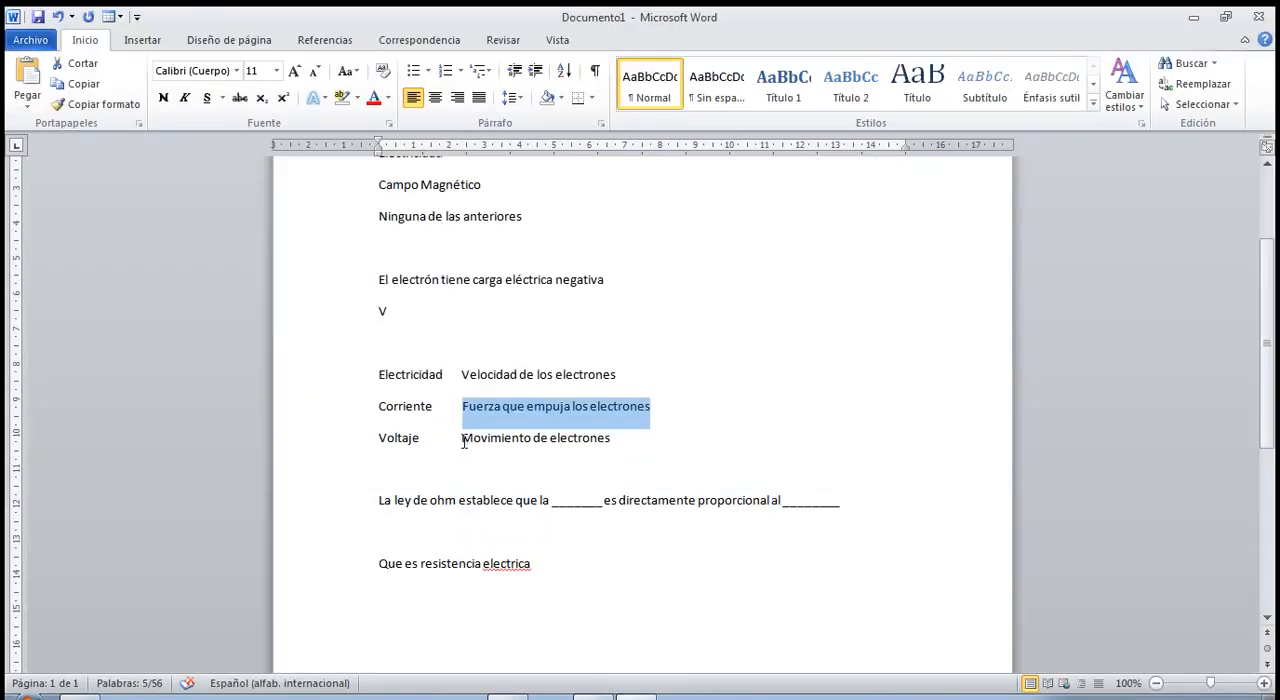
drag(464, 442, 606, 444)
key(ctrl+c)
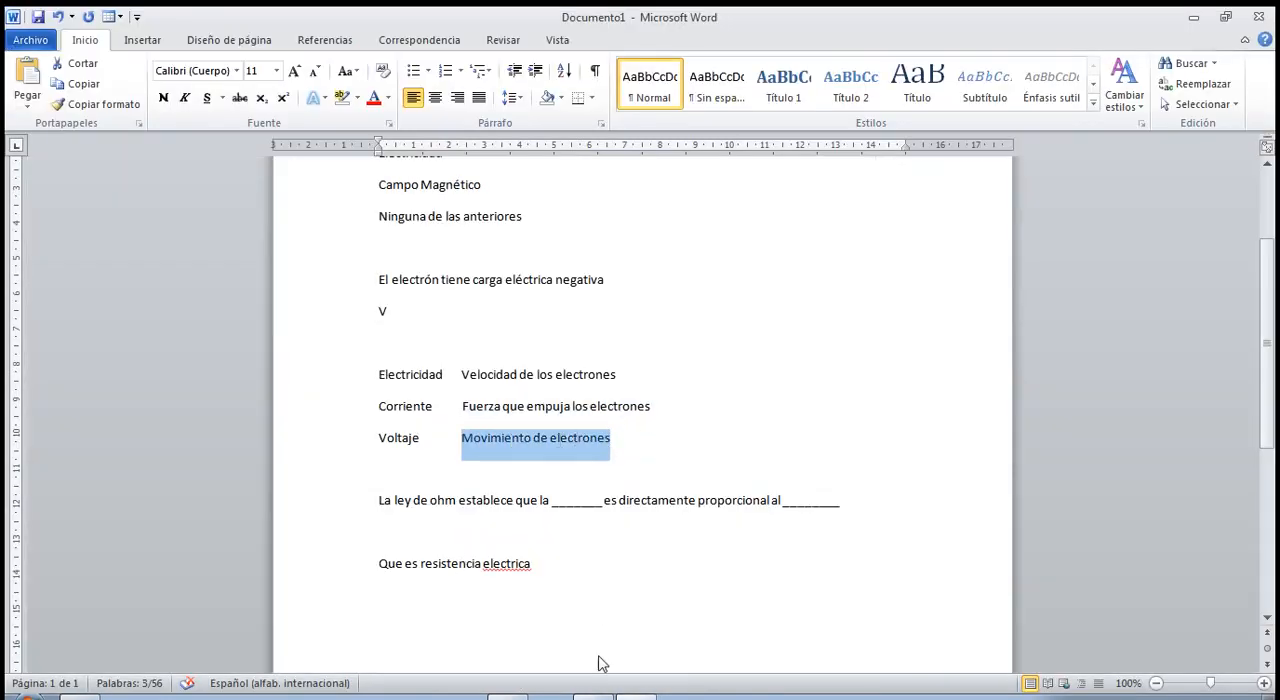
key(alt+Tab)
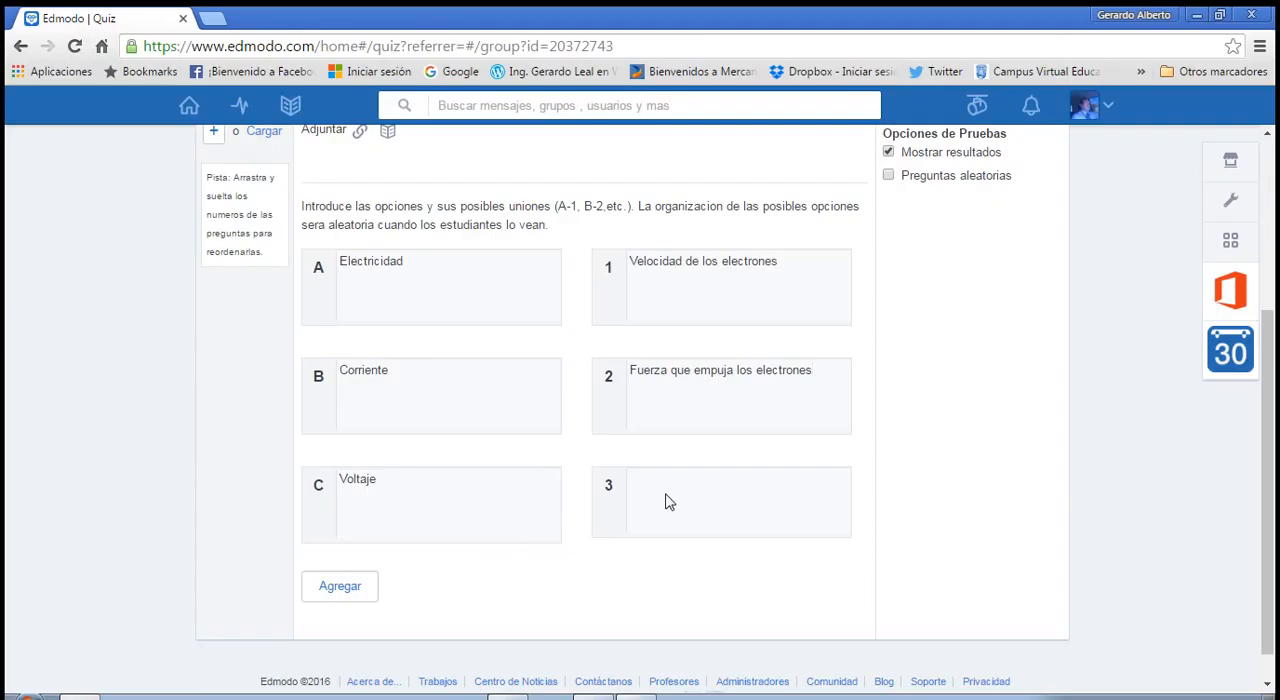
key(ctrl+v)
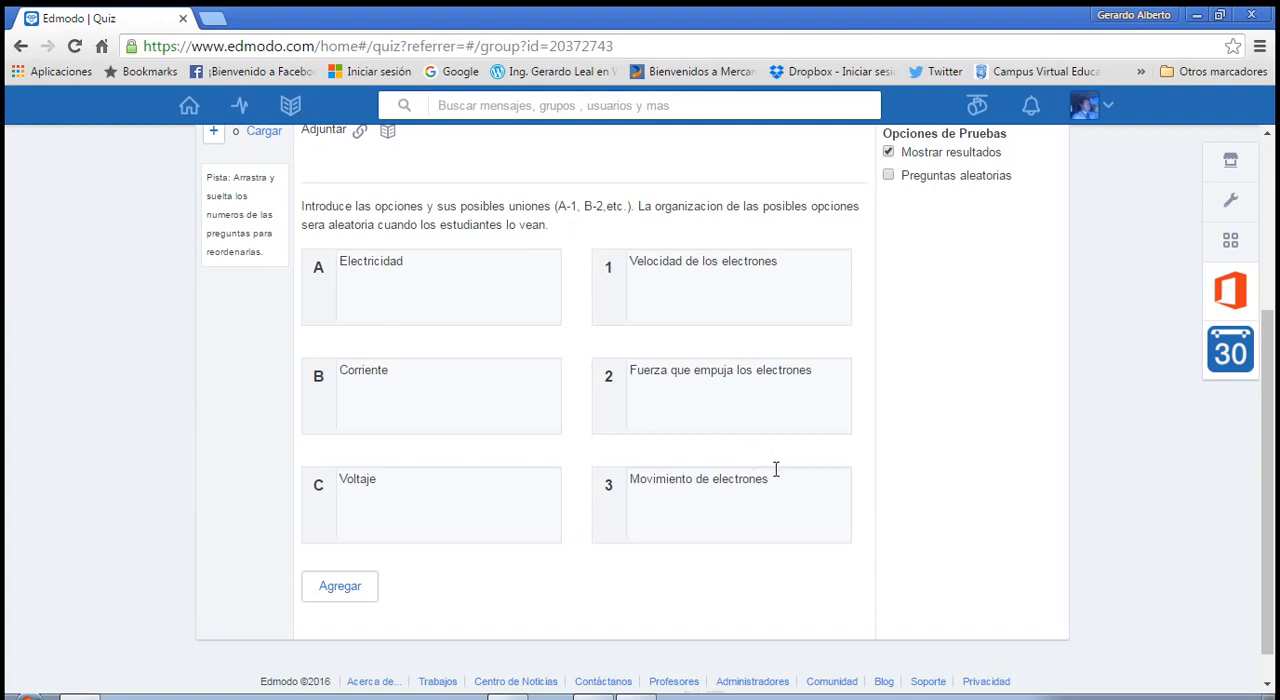
Replace the text of match 1 with a copy of "Movimiento de electrones" from match 3.
drag(771, 479, 632, 472)
key(ctrl+c)
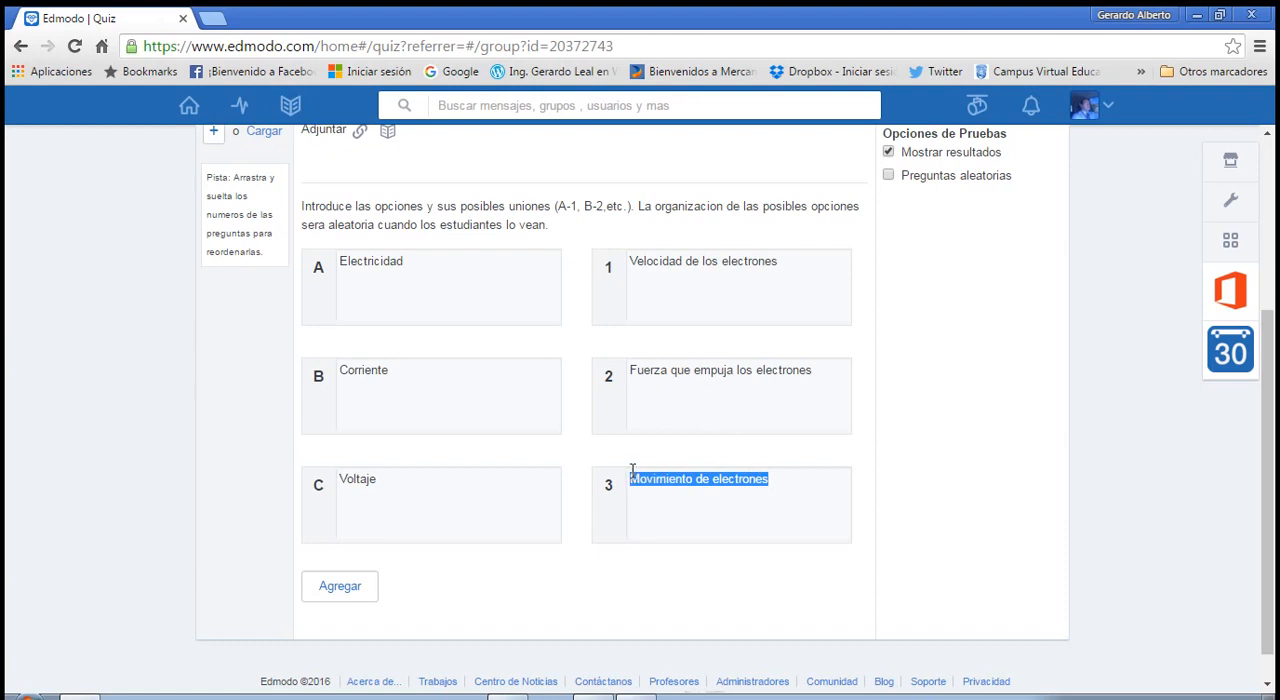
drag(783, 268, 600, 258)
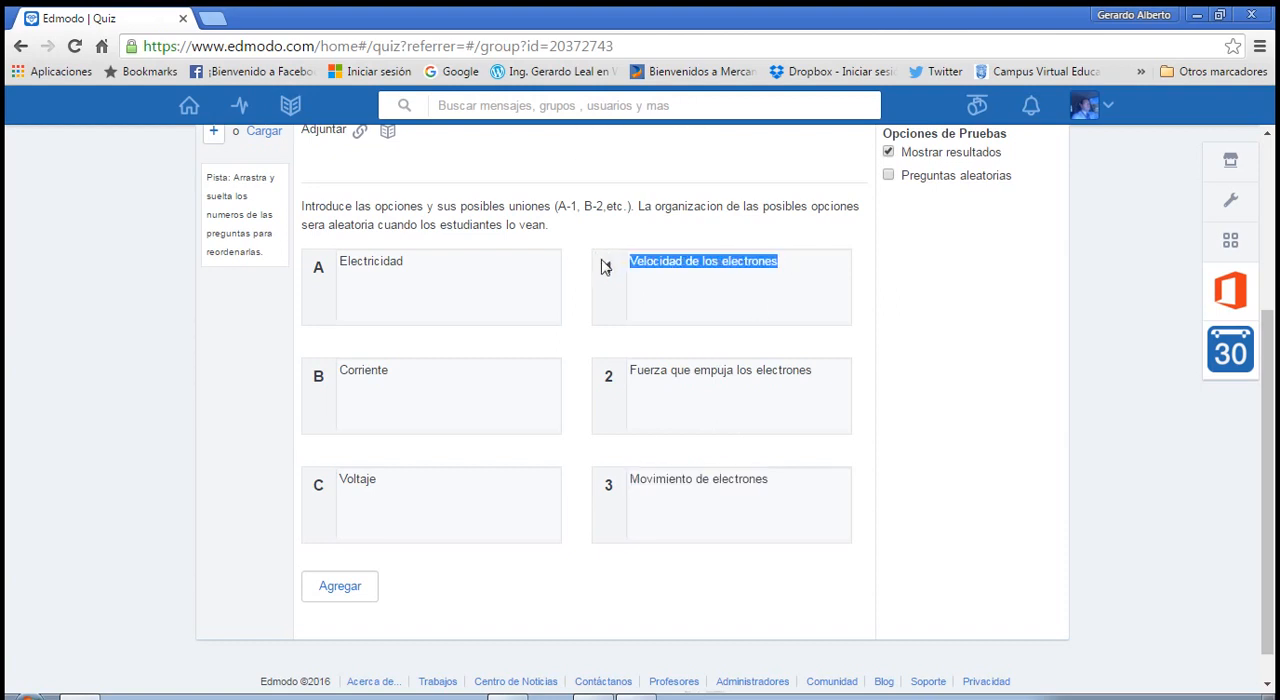
key(ctrl+v)
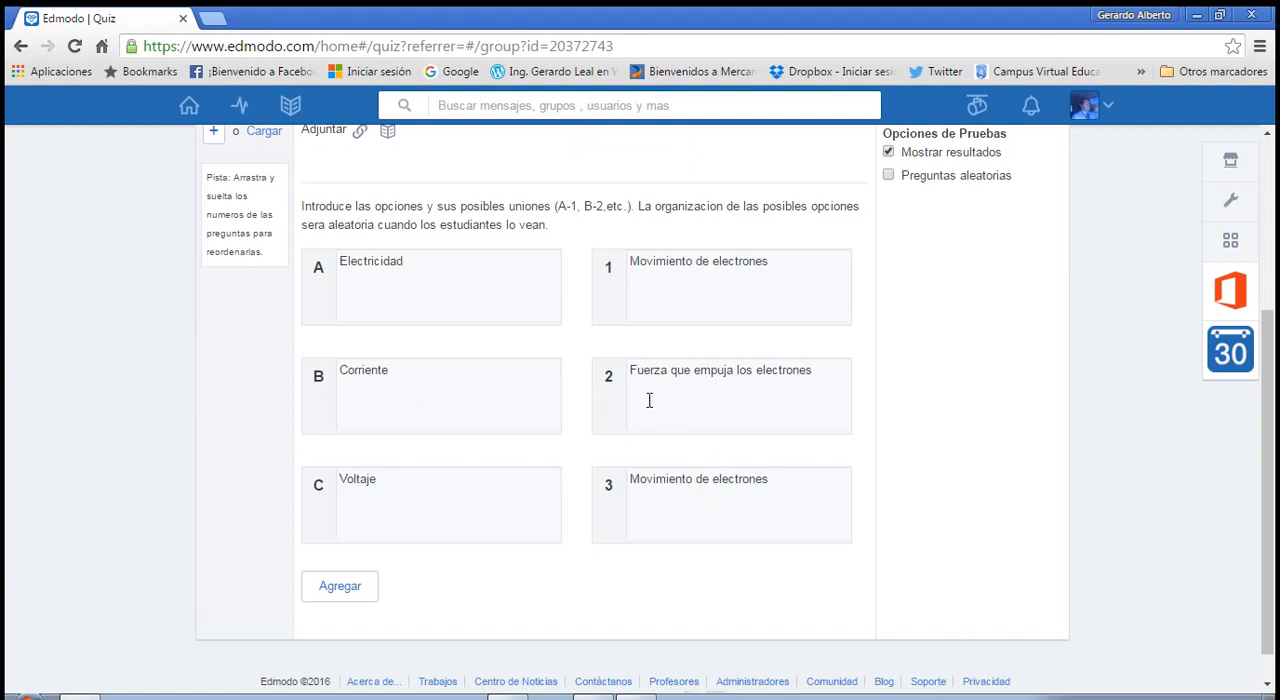
Replace match 3 with a copy of "Fuerza que empuja los electrones" from match 2, and change match 2 to "Velocidad de los electrones".
drag(634, 377, 842, 377)
key(ctrl+c)
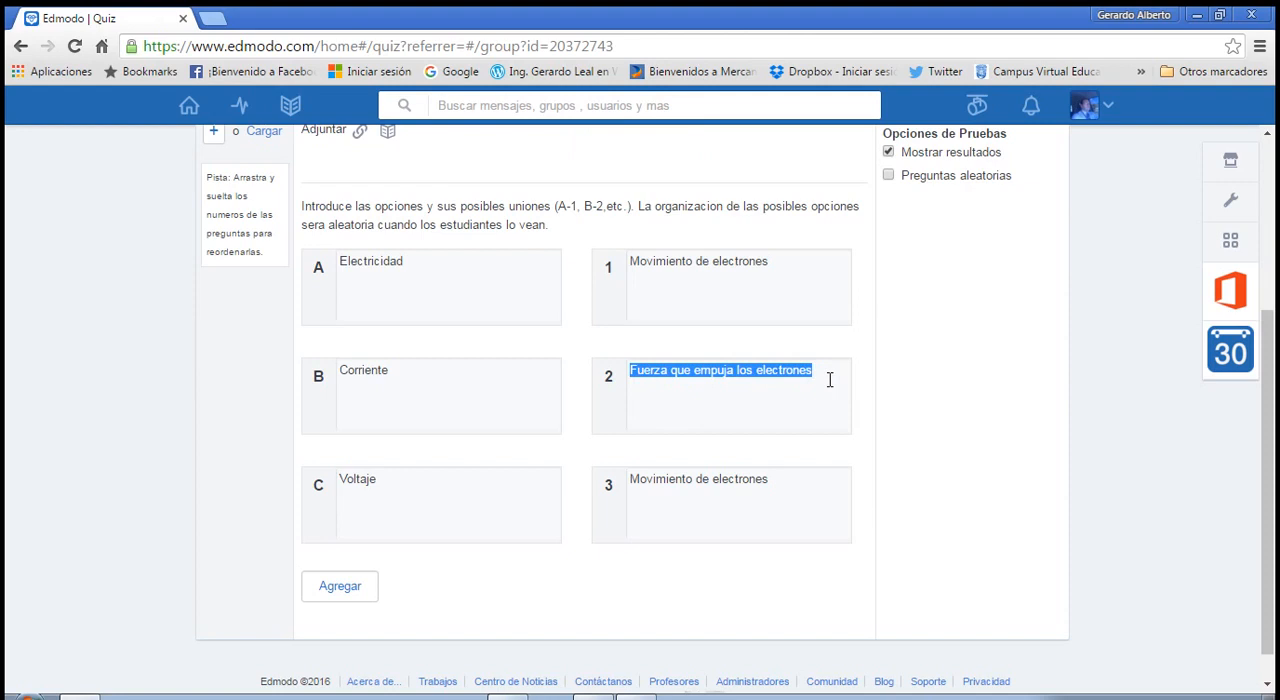
drag(657, 486, 571, 491)
key(ctrl+v)
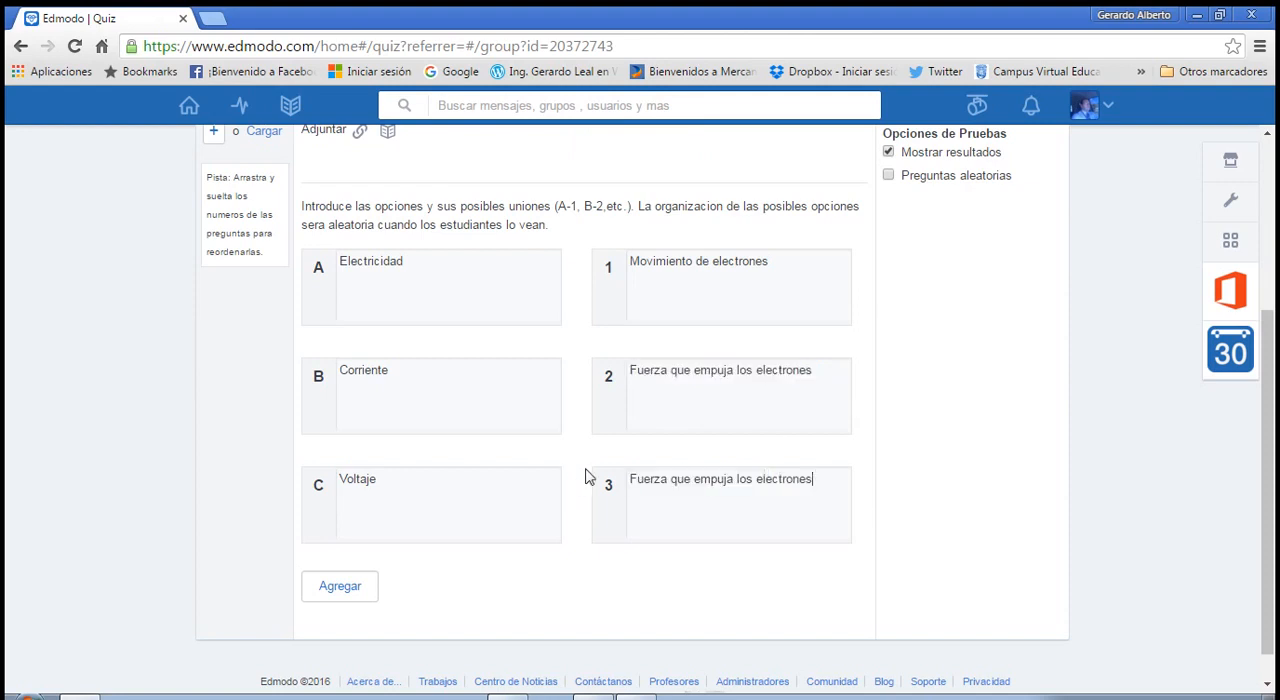
drag(632, 372, 819, 371)
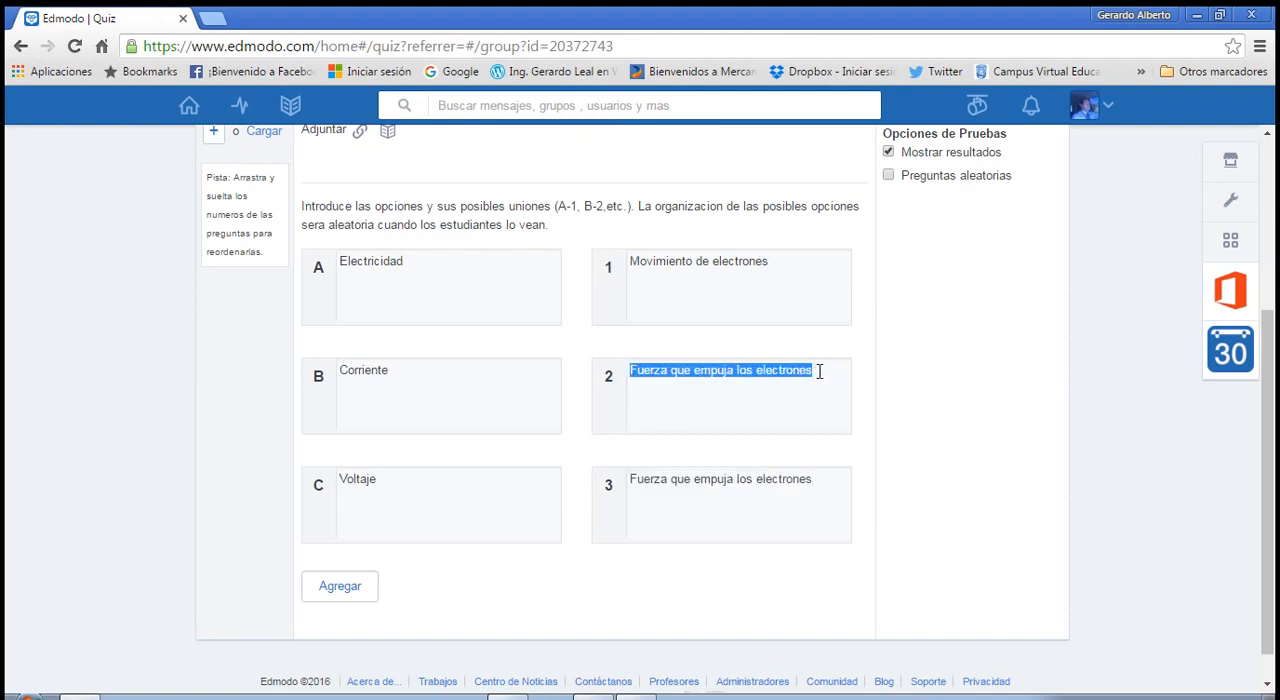
text(Velo)
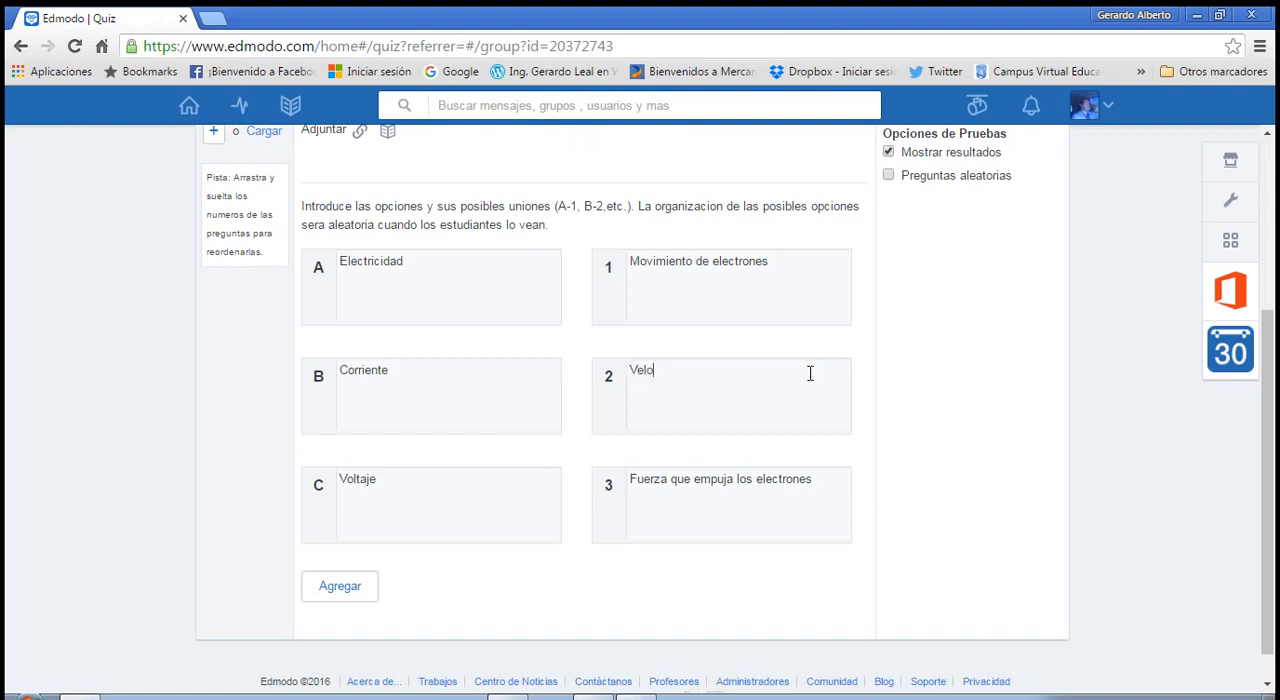
text(cidad de los electrones)
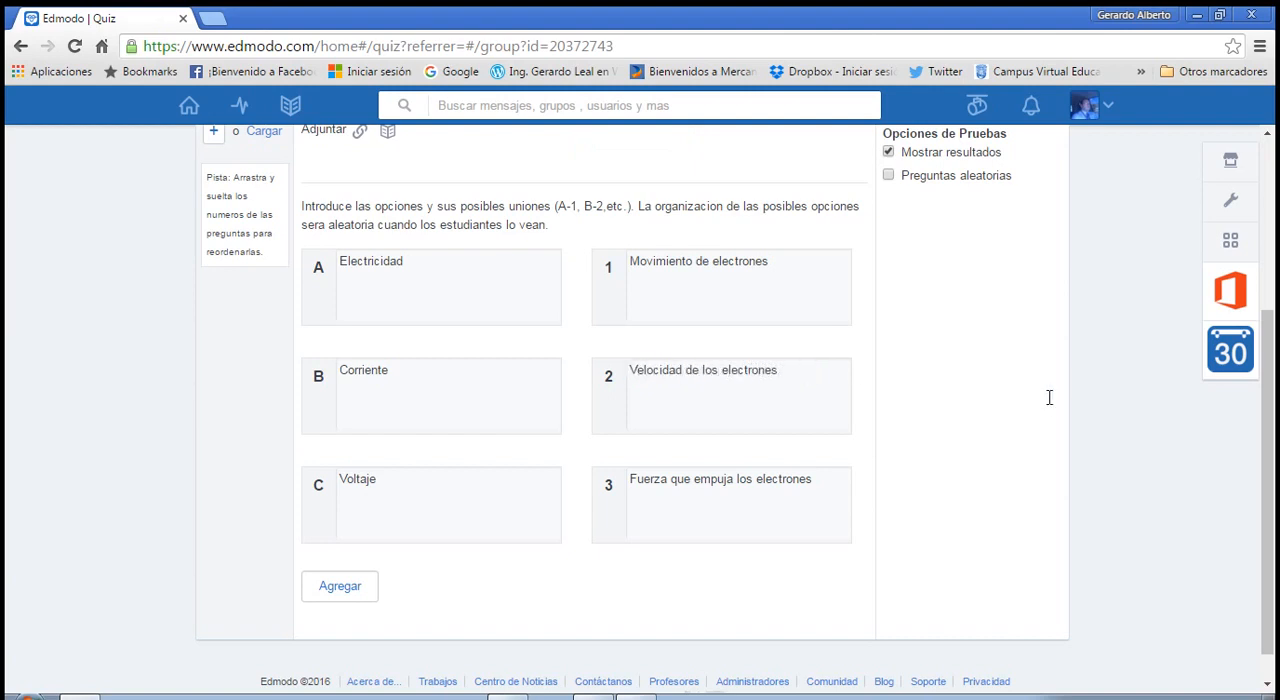
Add a fourth option pair (D and 4) to question 5 and delete it again.
scroll(980, 389, up, 3)
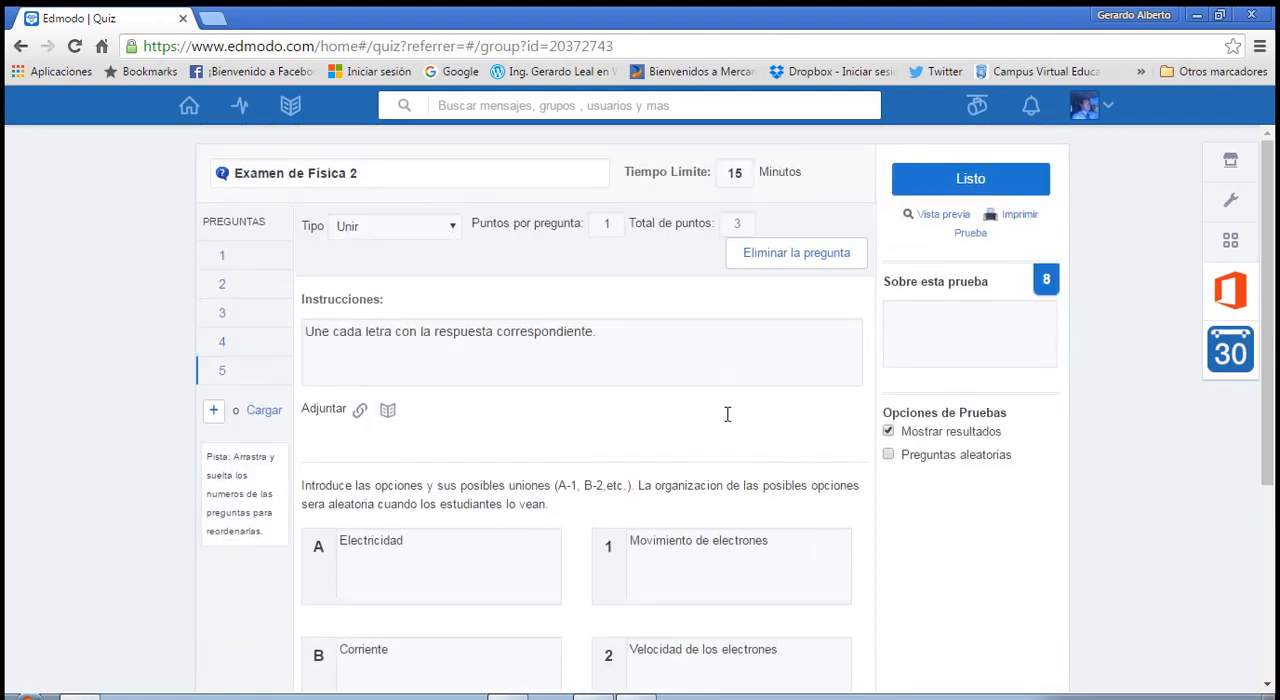
scroll(727, 414, down, 3)
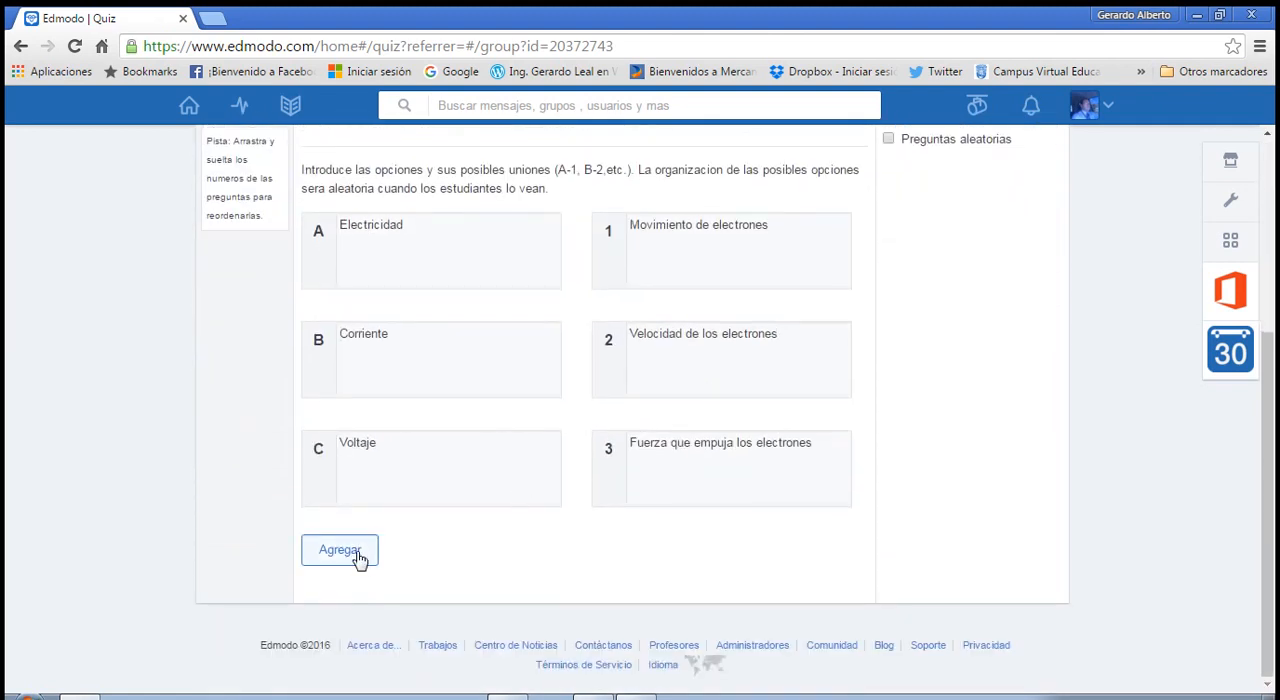
click(358, 558)
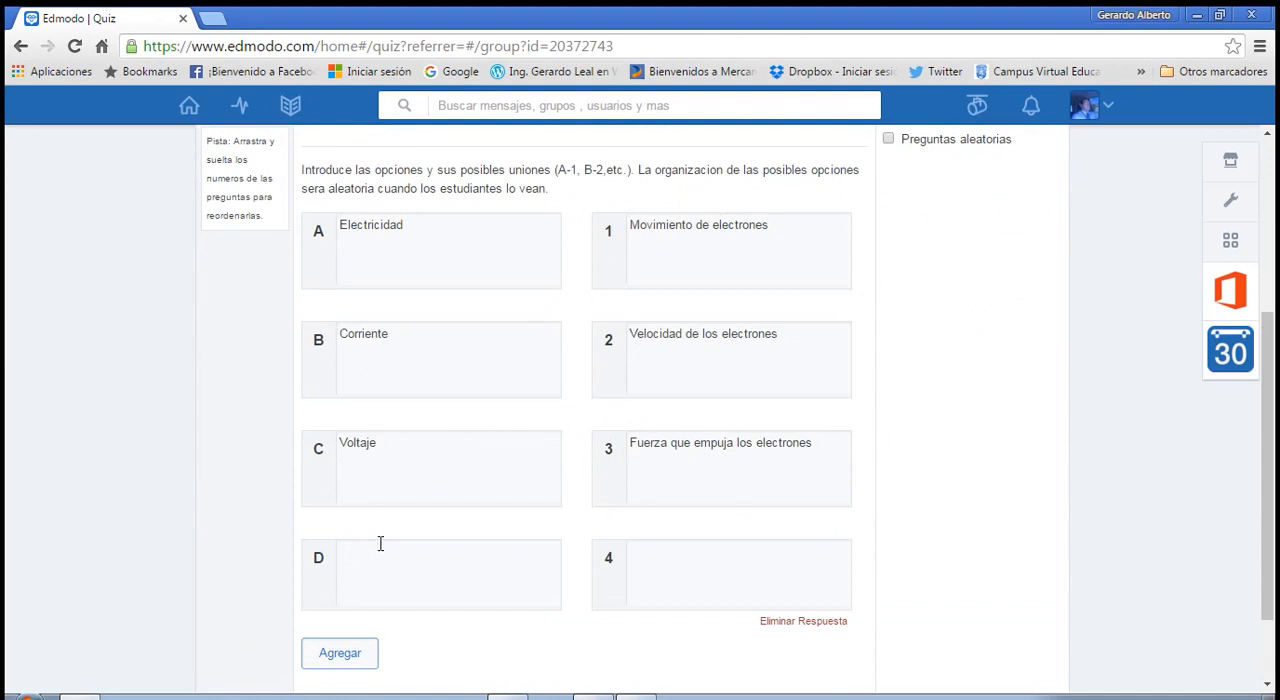
scroll(508, 466, up, 3)
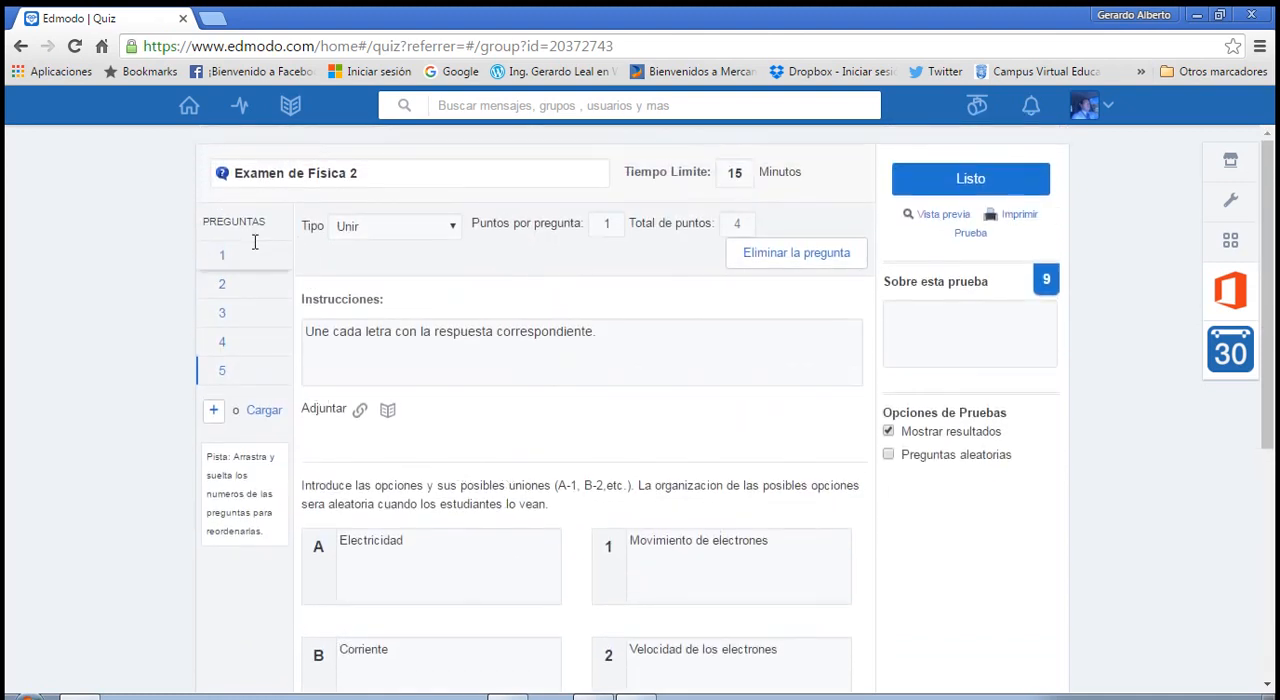
scroll(500, 295, down, 2)
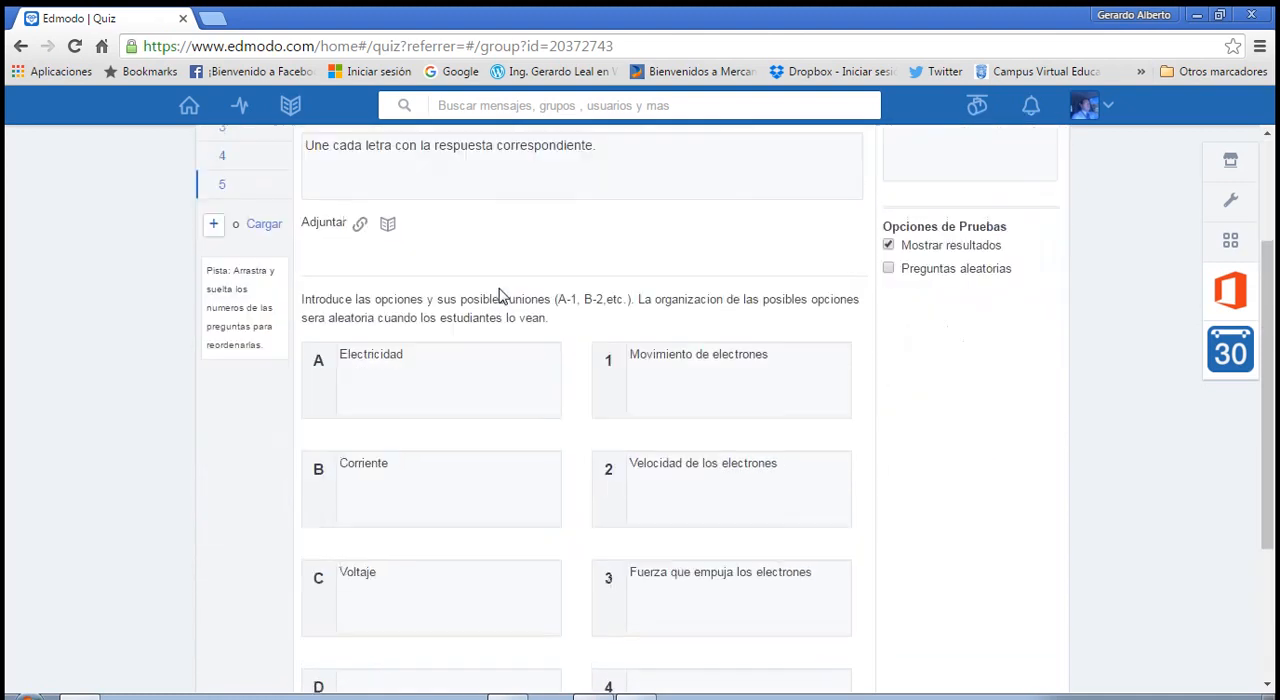
scroll(498, 295, down, 3)
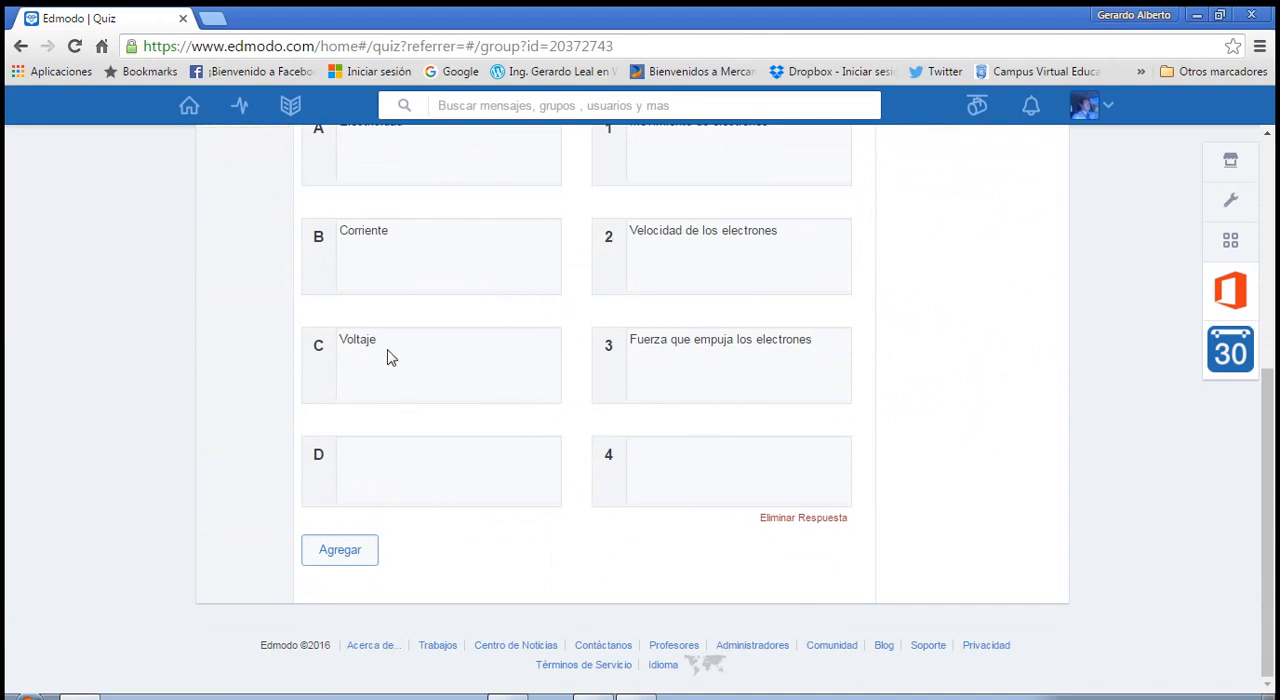
click(797, 521)
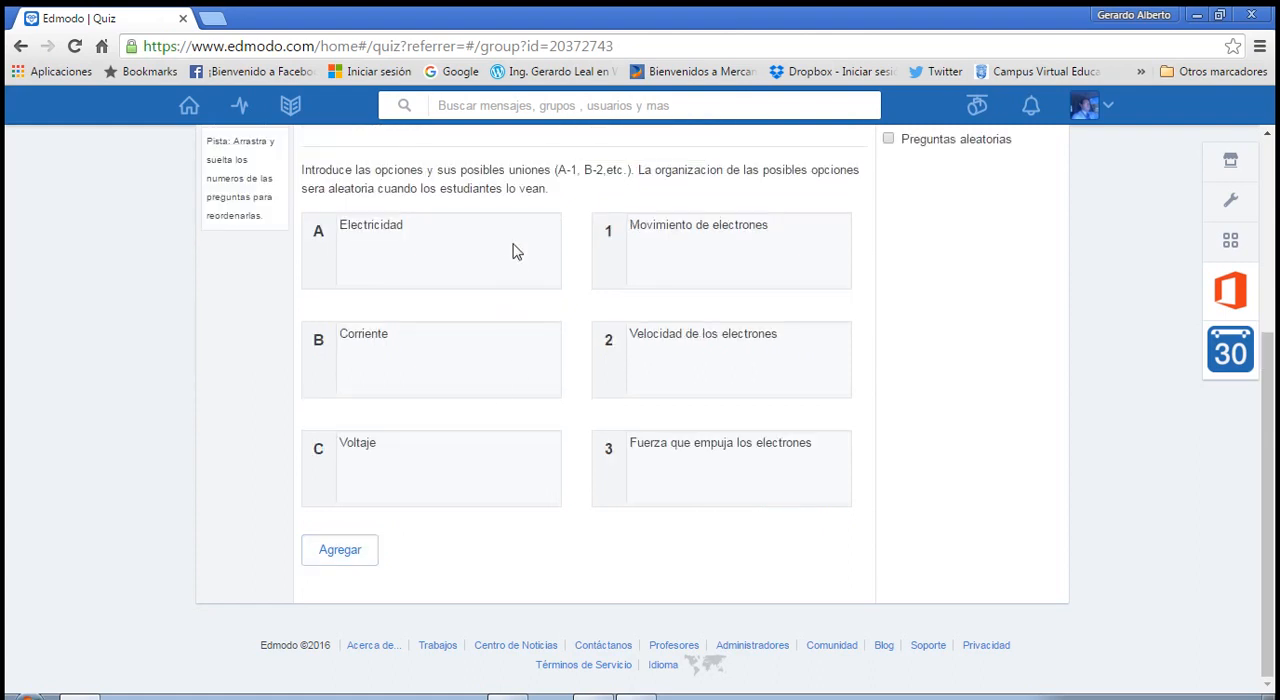
Preview "Examen de Física 2" as students see it, and close the preview.
scroll(790, 380, up, 3)
scroll(806, 380, up, 1)
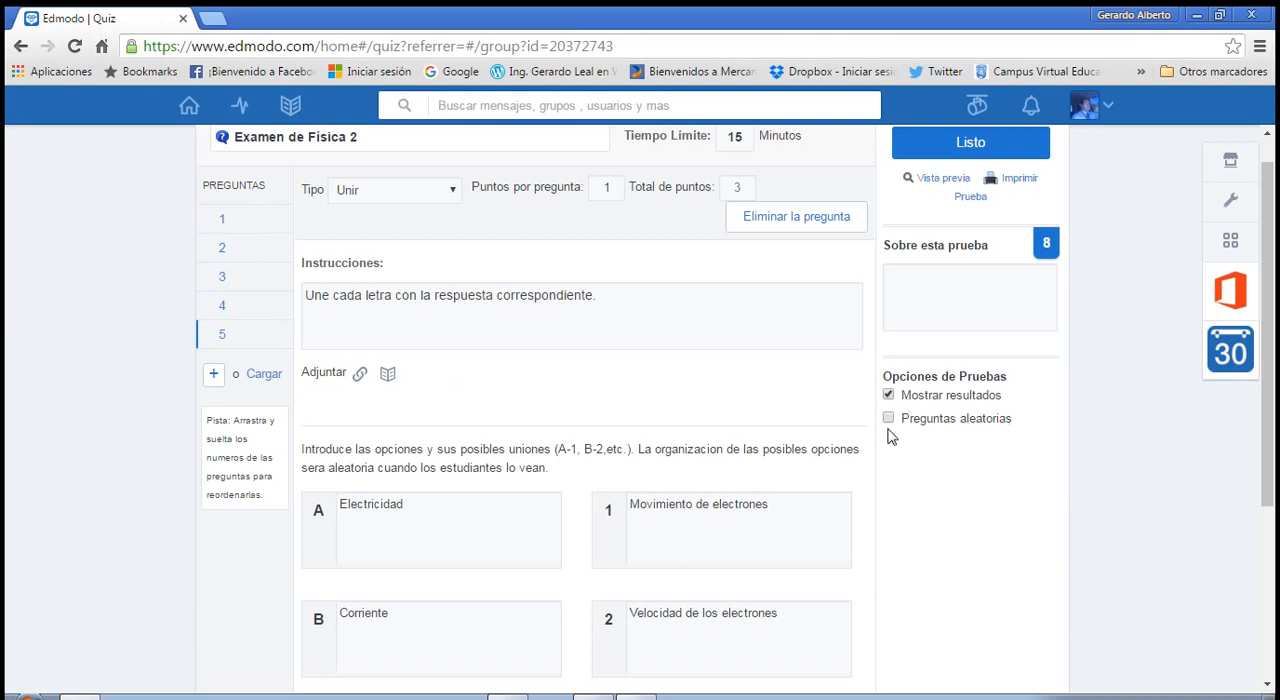
scroll(983, 358, up, 1)
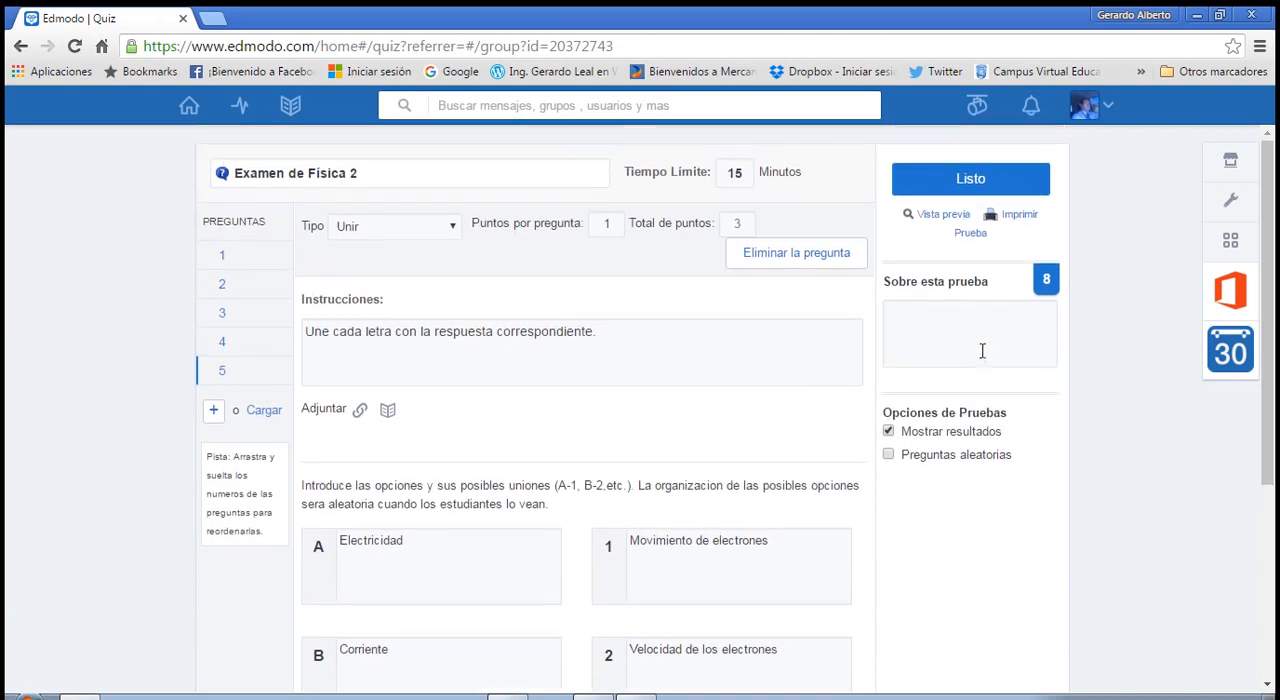
click(939, 217)
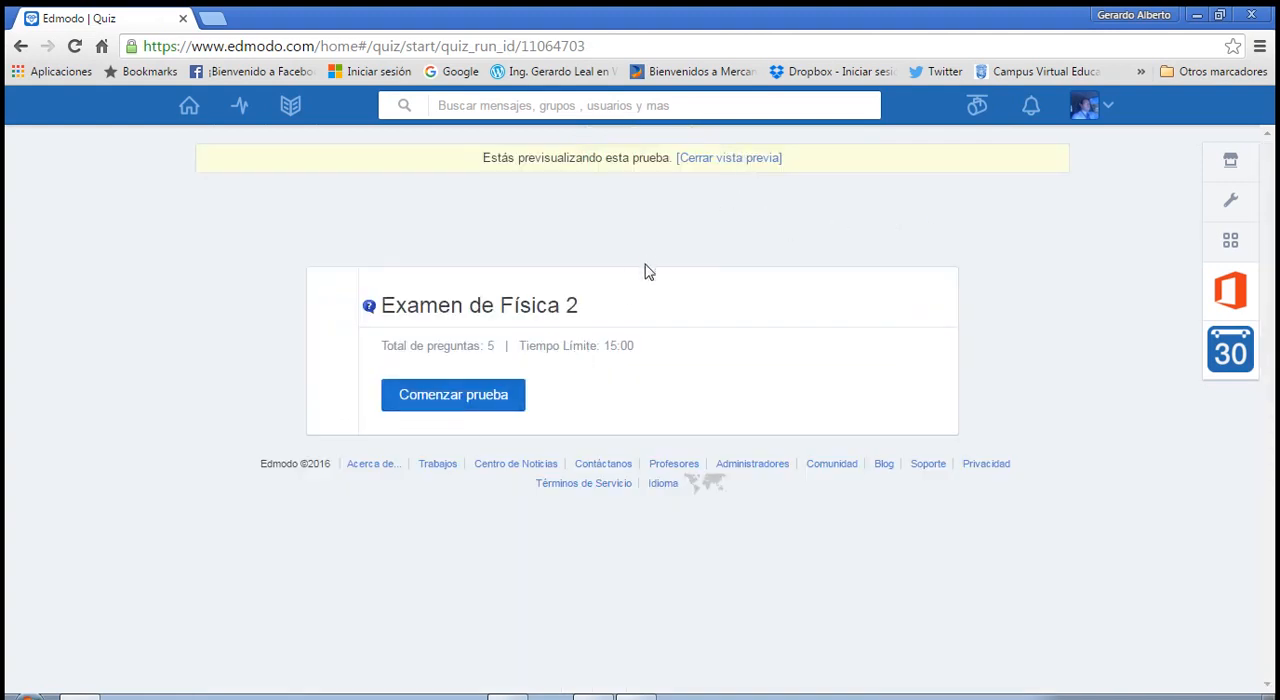
click(723, 161)
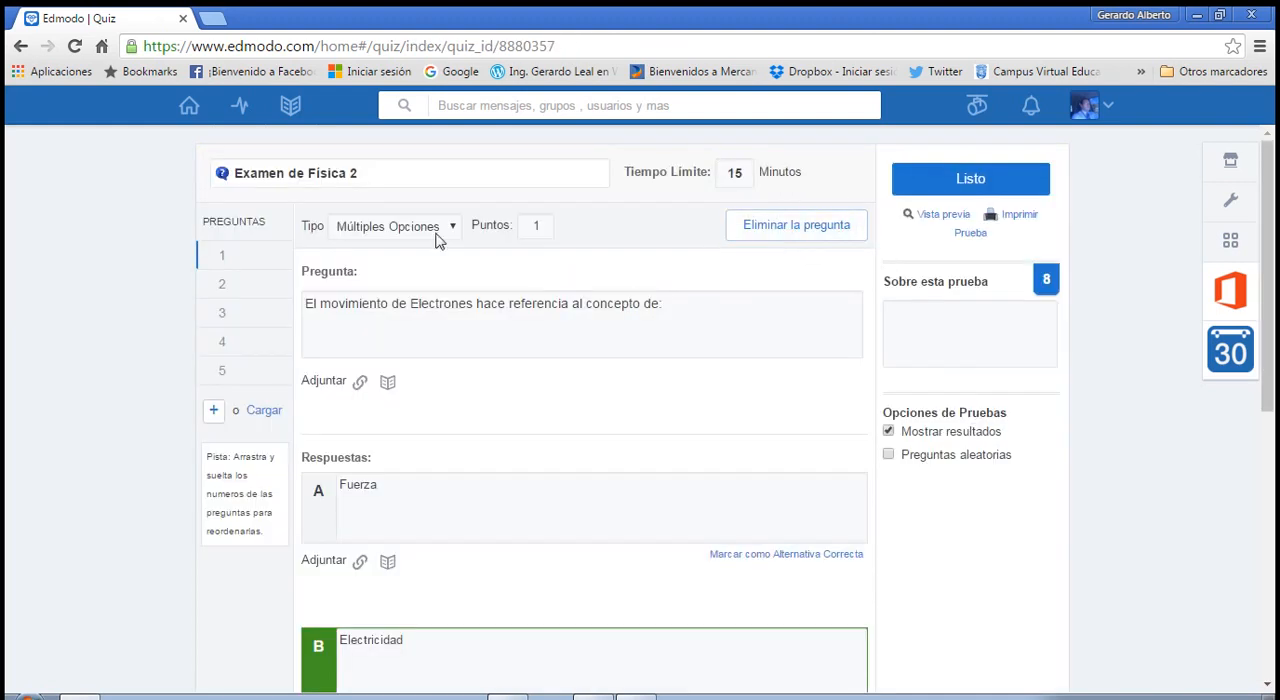
Review all the questions in the printable version of the quiz and return to the quiz editor.
click(1017, 216)
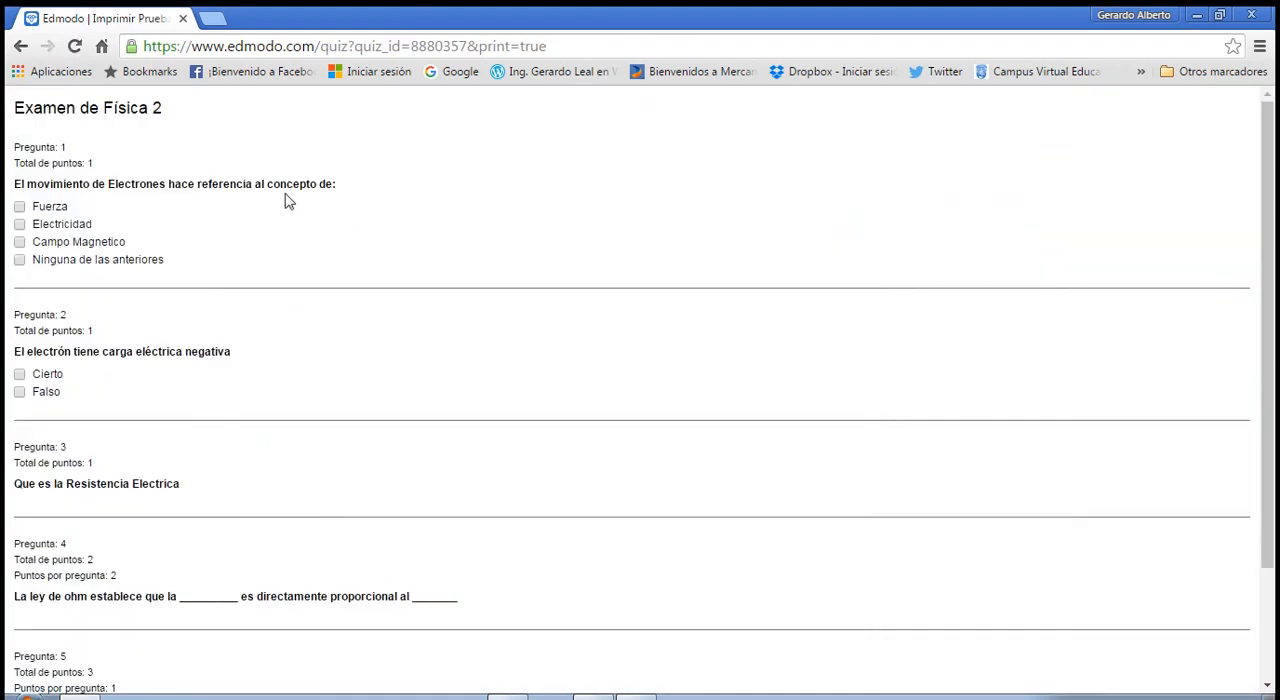
scroll(200, 271, down, 3)
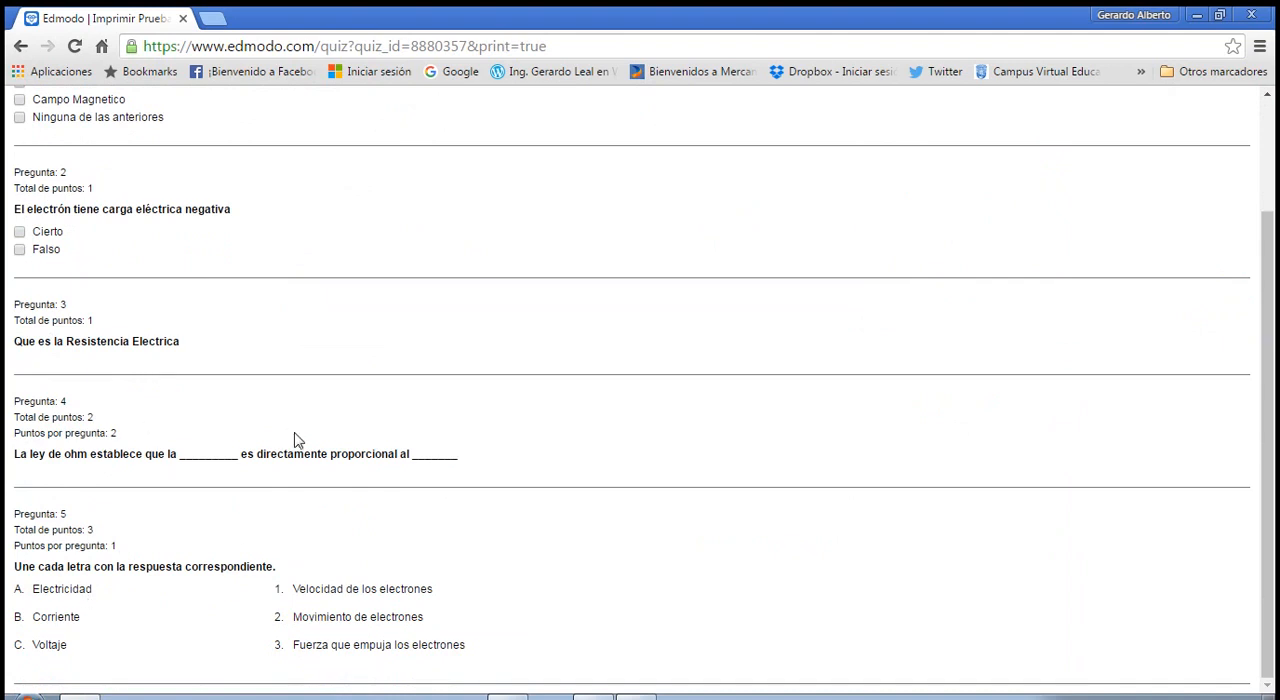
scroll(297, 430, up, 3)
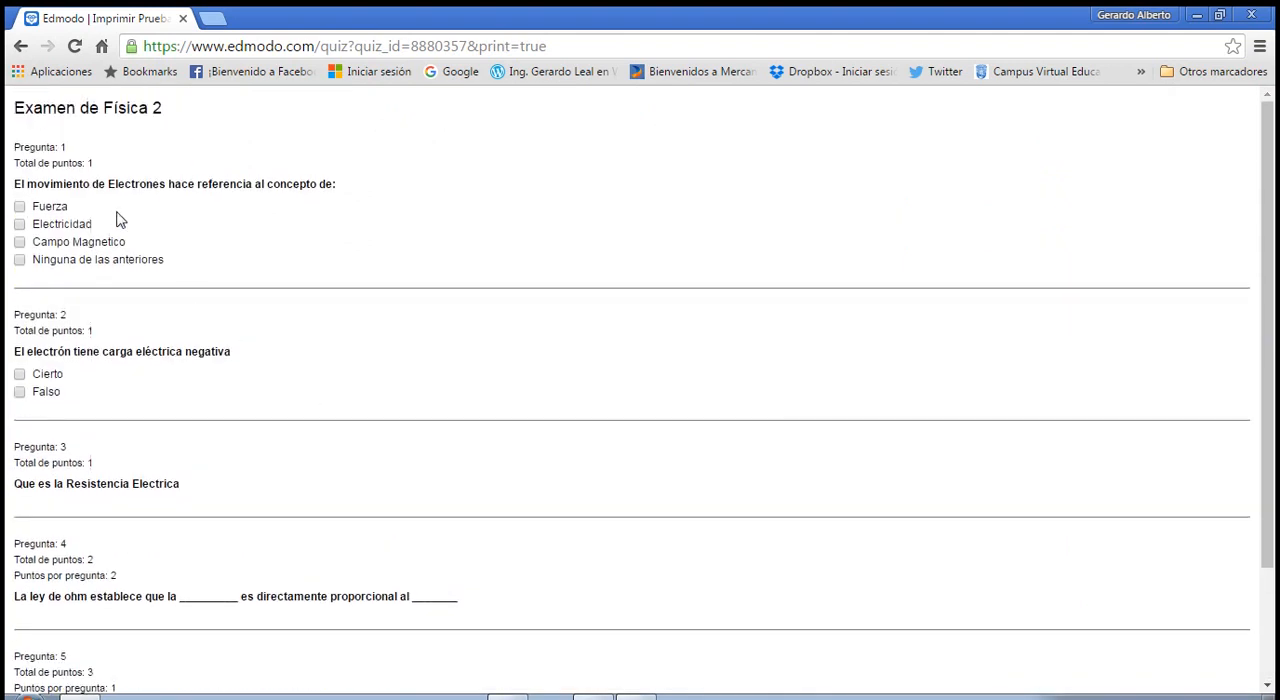
scroll(200, 400, down, 3)
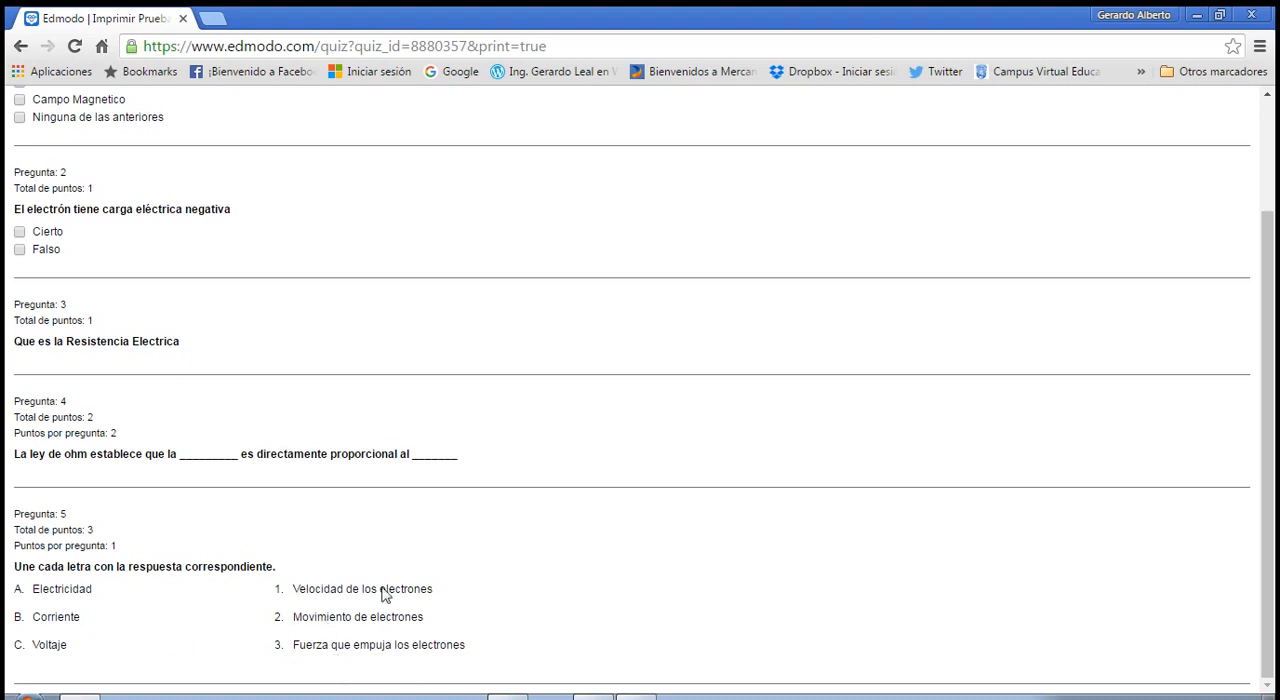
scroll(283, 420, up, 3)
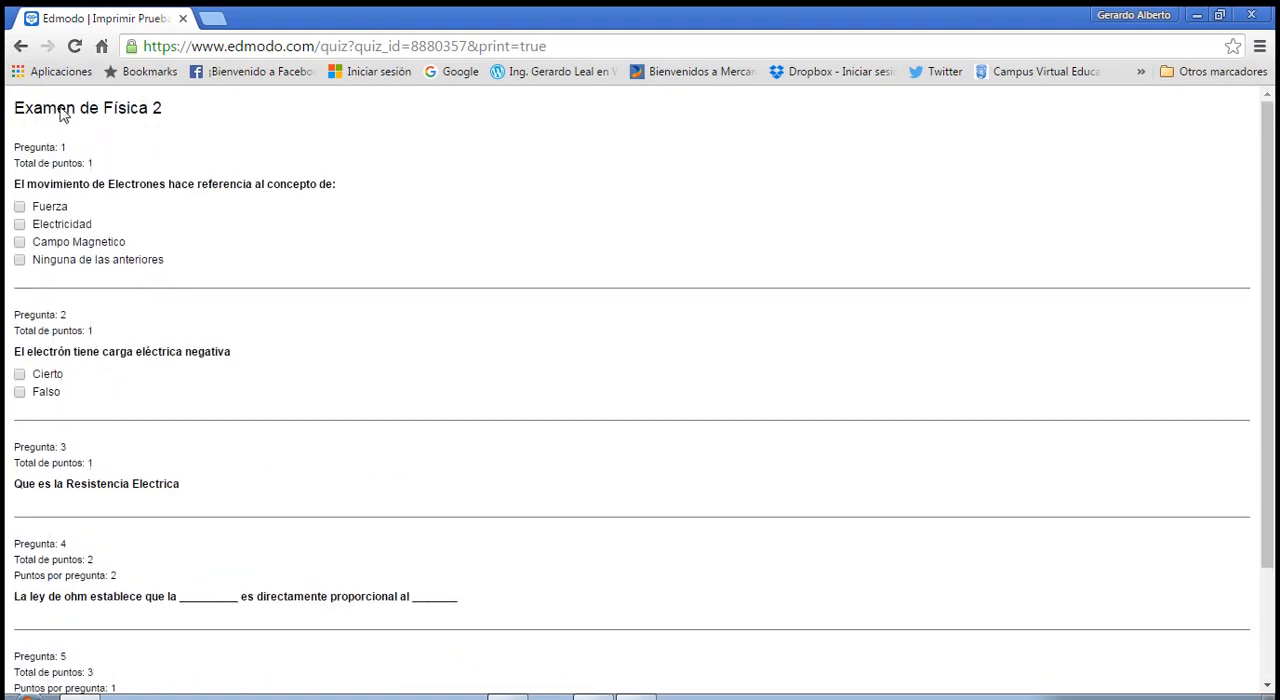
click(21, 47)
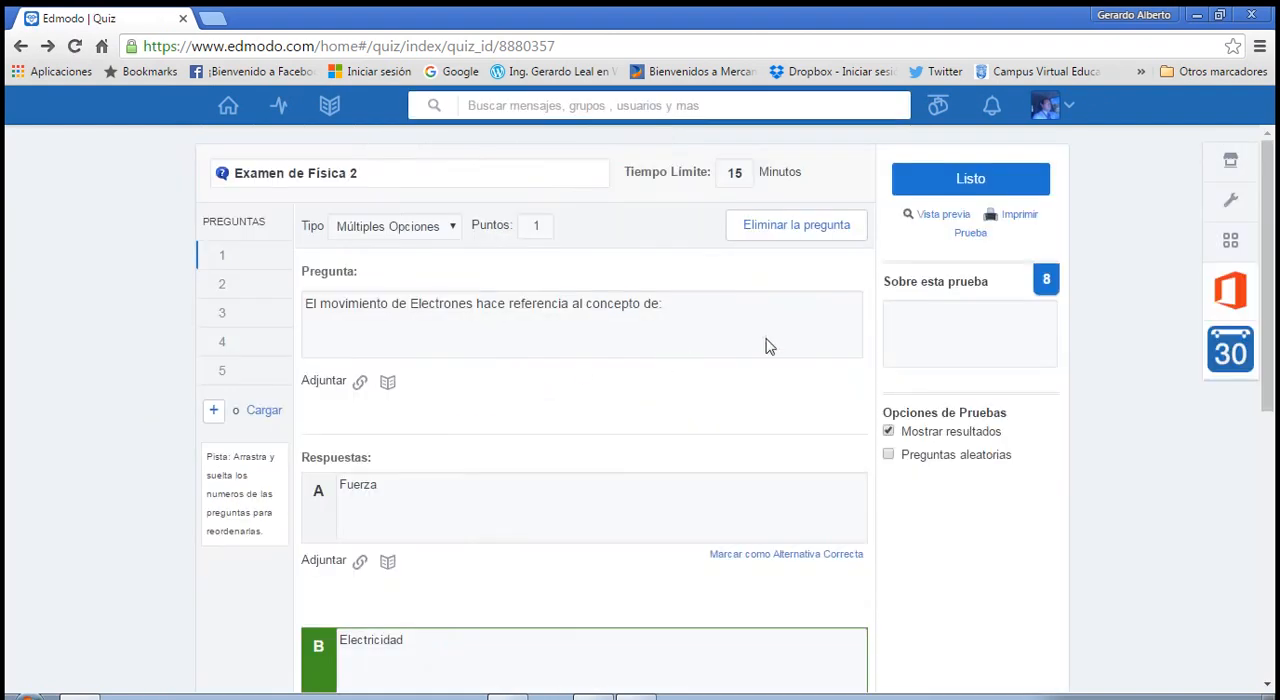
Finish editing the quiz and load "Examen de Física 2" from the collection into a quiz post for the Física II group.
click(985, 190)
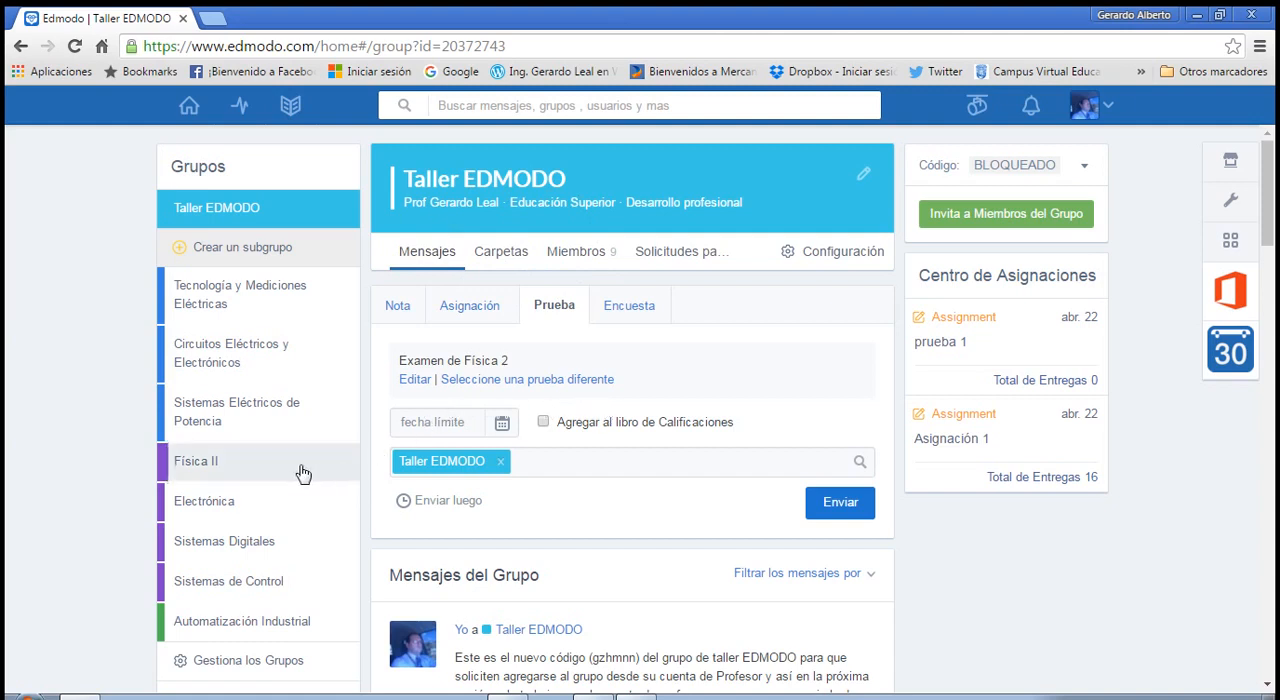
click(228, 473)
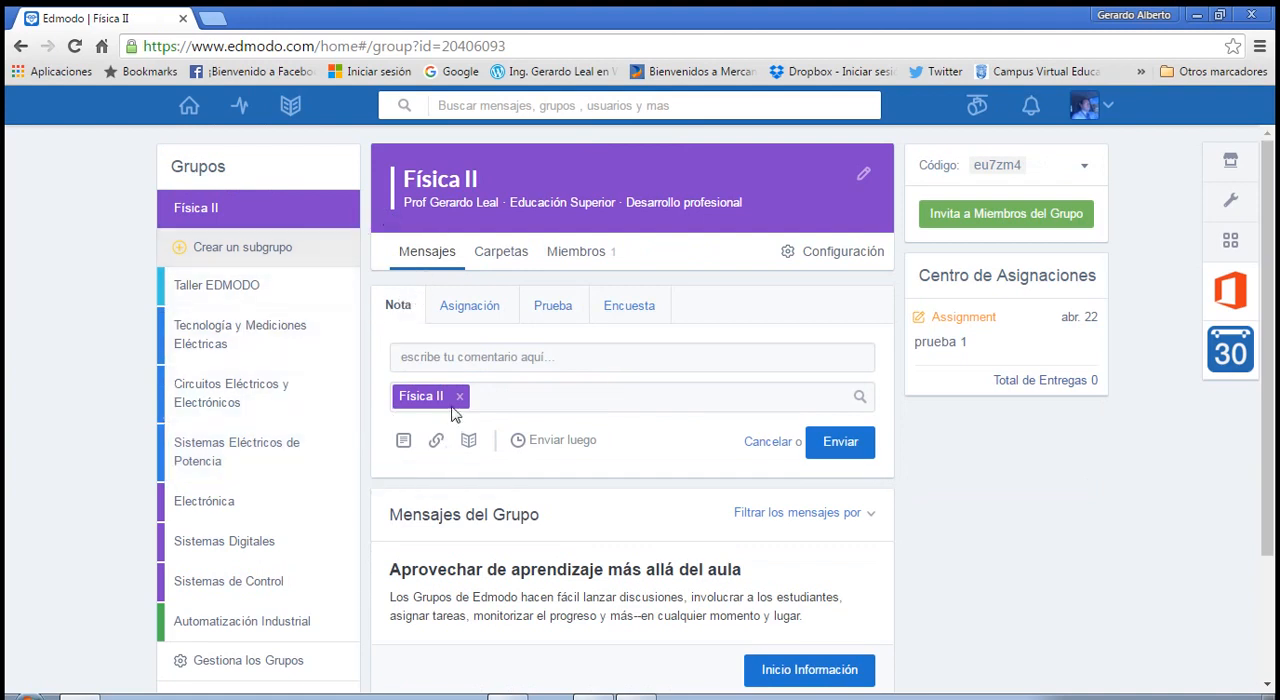
click(553, 312)
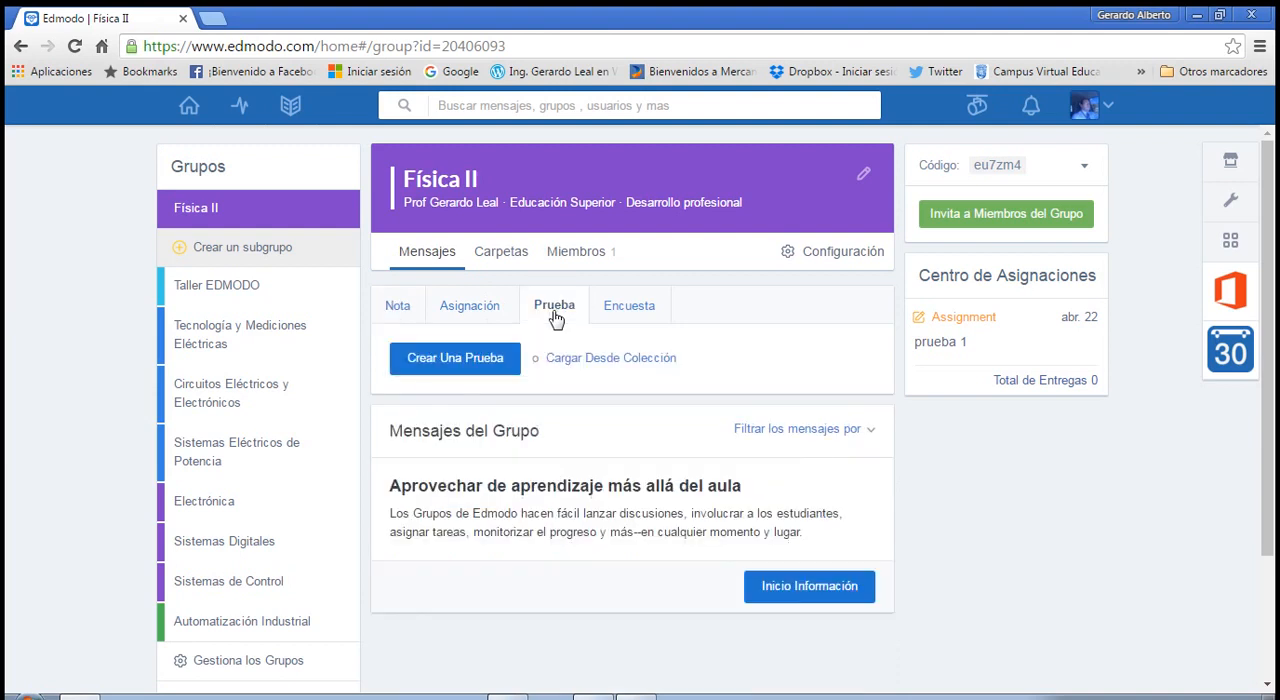
click(610, 358)
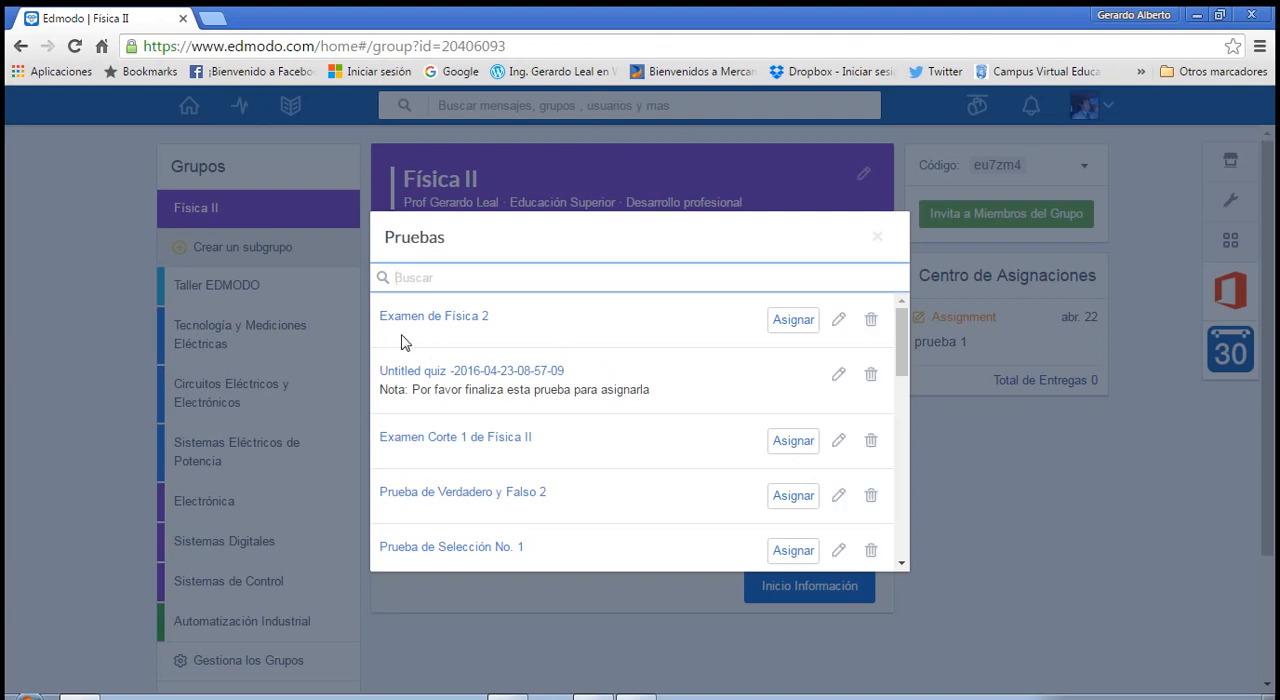
click(459, 327)
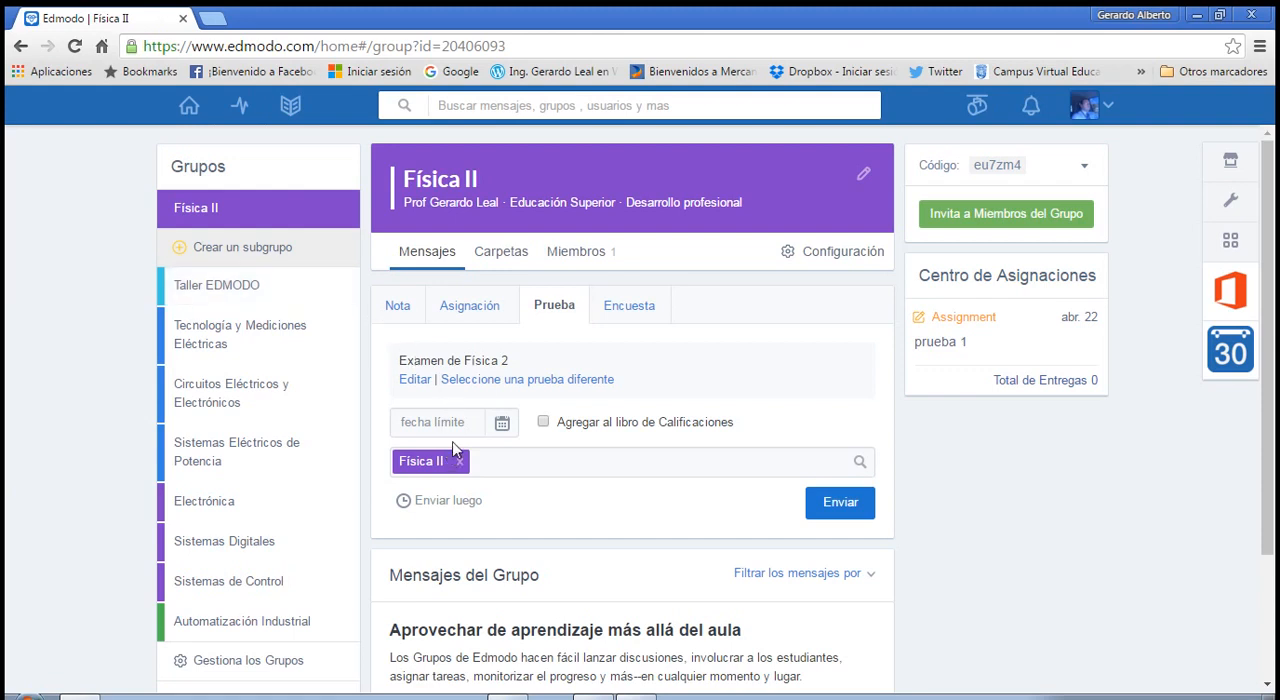
Set the quiz's due date to 04/26/2016, include it in the gradebook and send it to the Física II group.
click(500, 428)
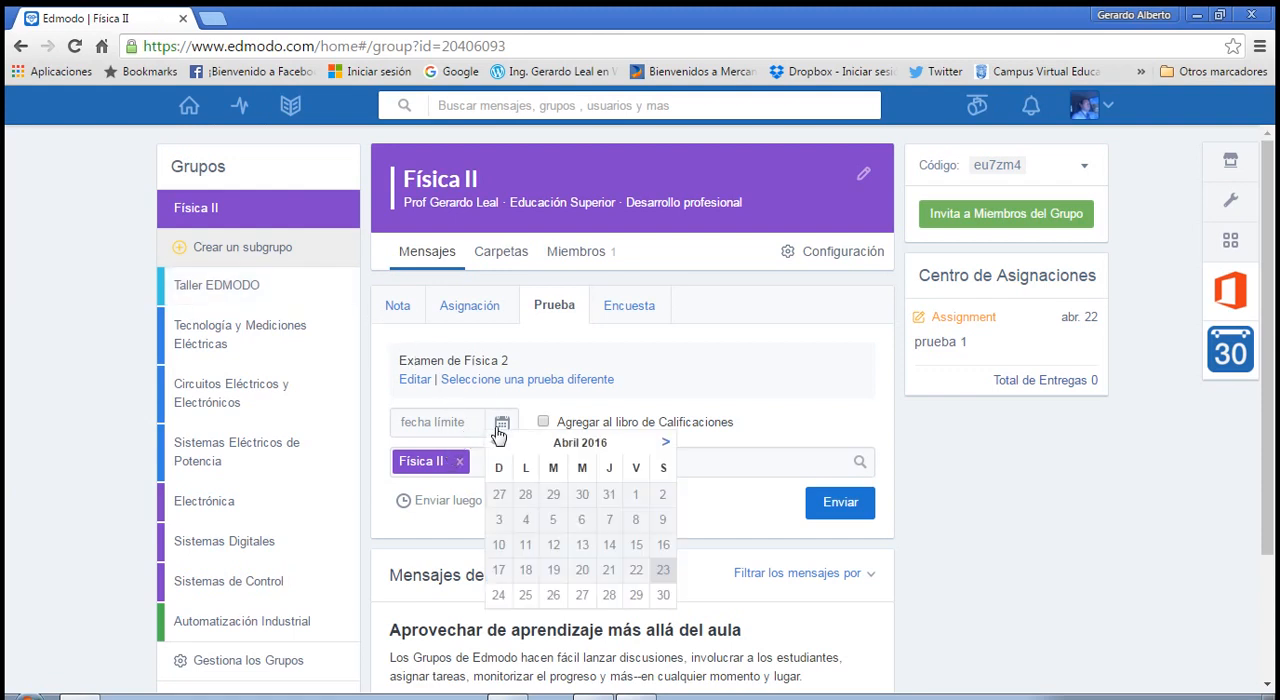
click(562, 606)
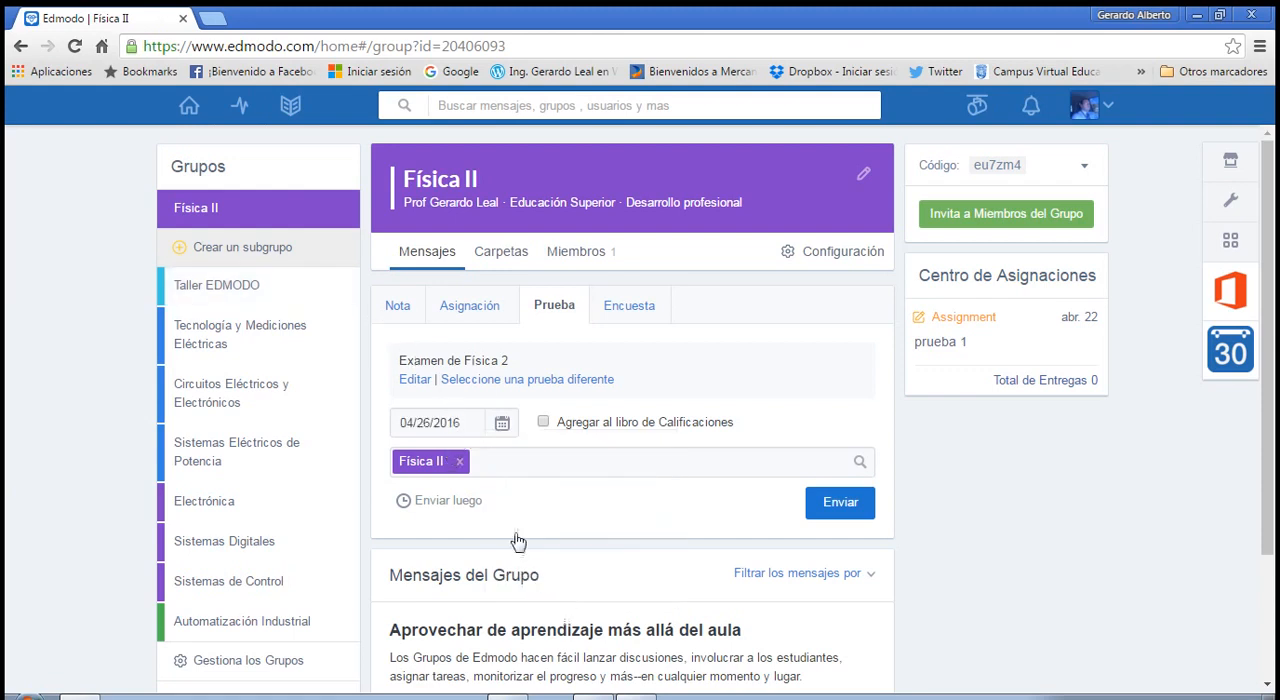
click(543, 423)
click(838, 503)
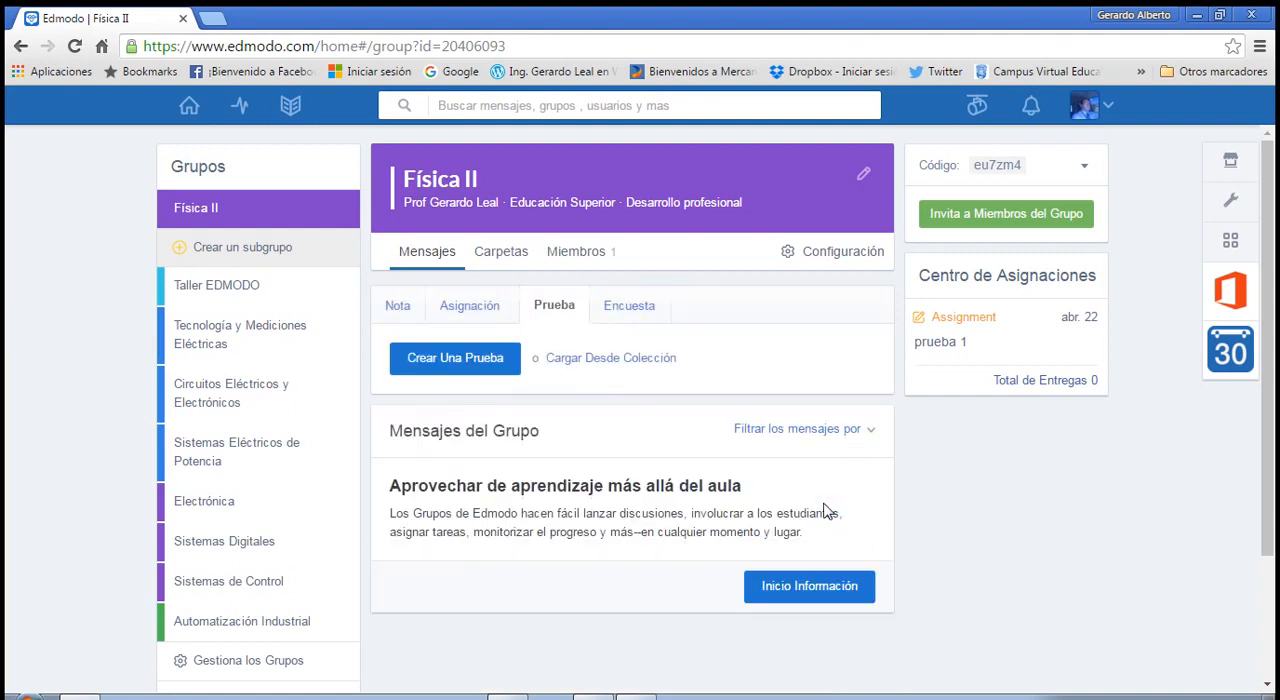
Write the comment "Reponda la pregunta que ud considere mas simple en primera instnacia" under the Examen de Física 2 post.
scroll(623, 486, down, 1)
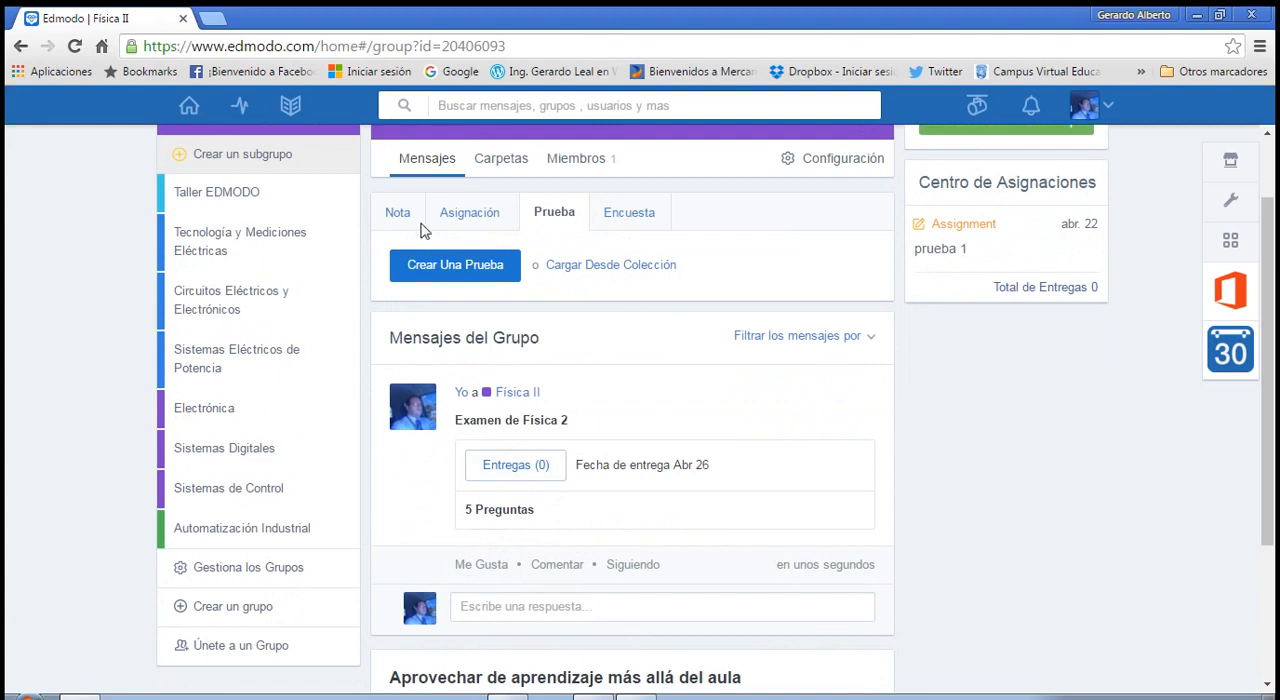
scroll(429, 228, up, 1)
scroll(452, 385, down, 1)
scroll(460, 416, down, 1)
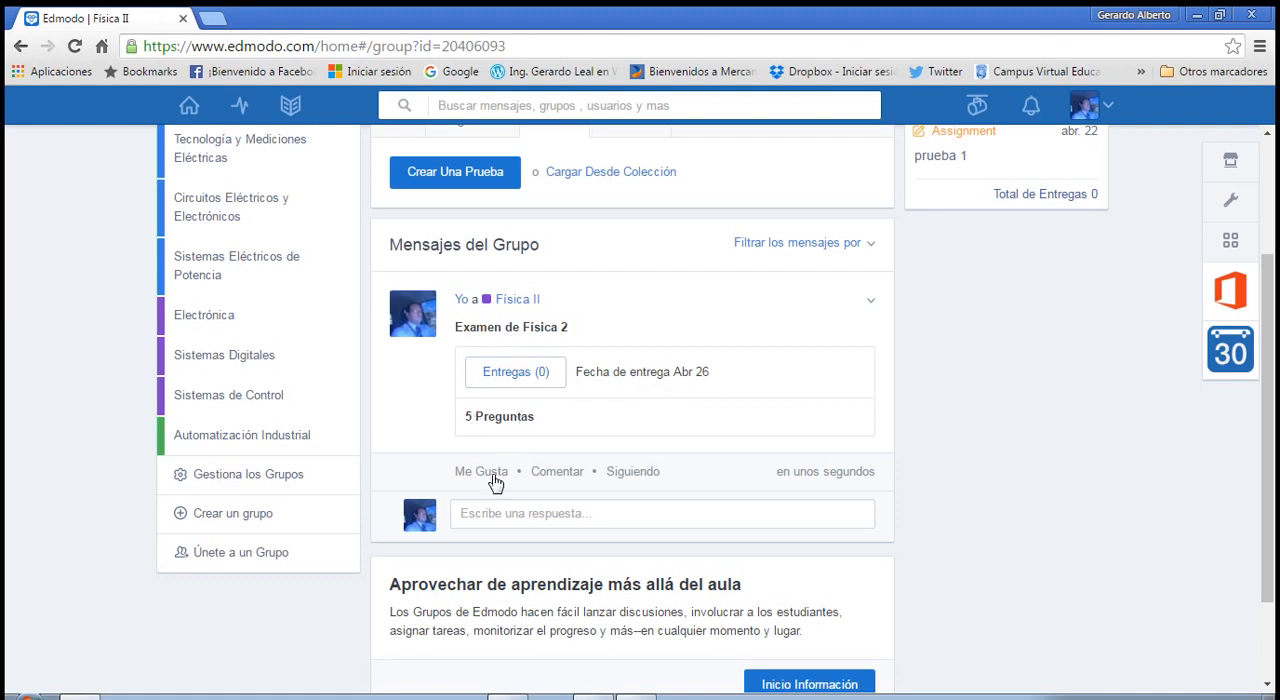
click(572, 480)
text(Reponda la pregunta que ud conside)
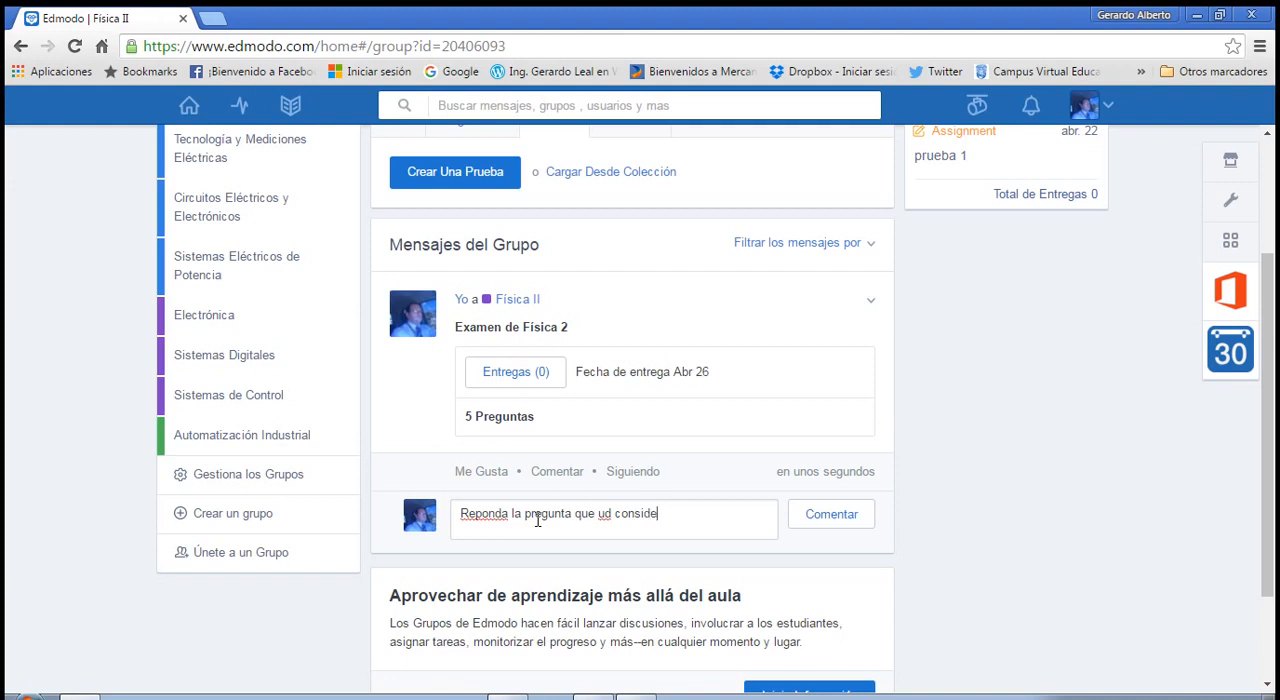
text(re mas simple en primera instn)
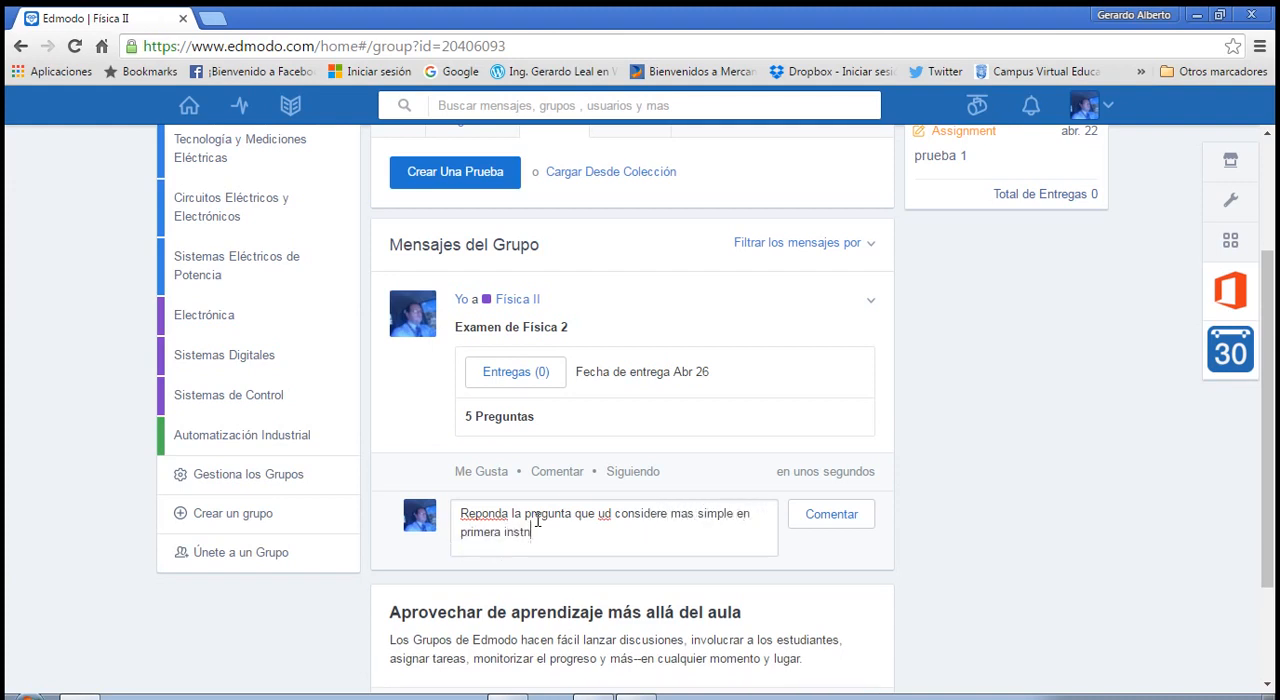
text(acia)
Correct the misspelled words in the comment to "Responda" and "instancia", and post it.
right_click(487, 512)
click(540, 157)
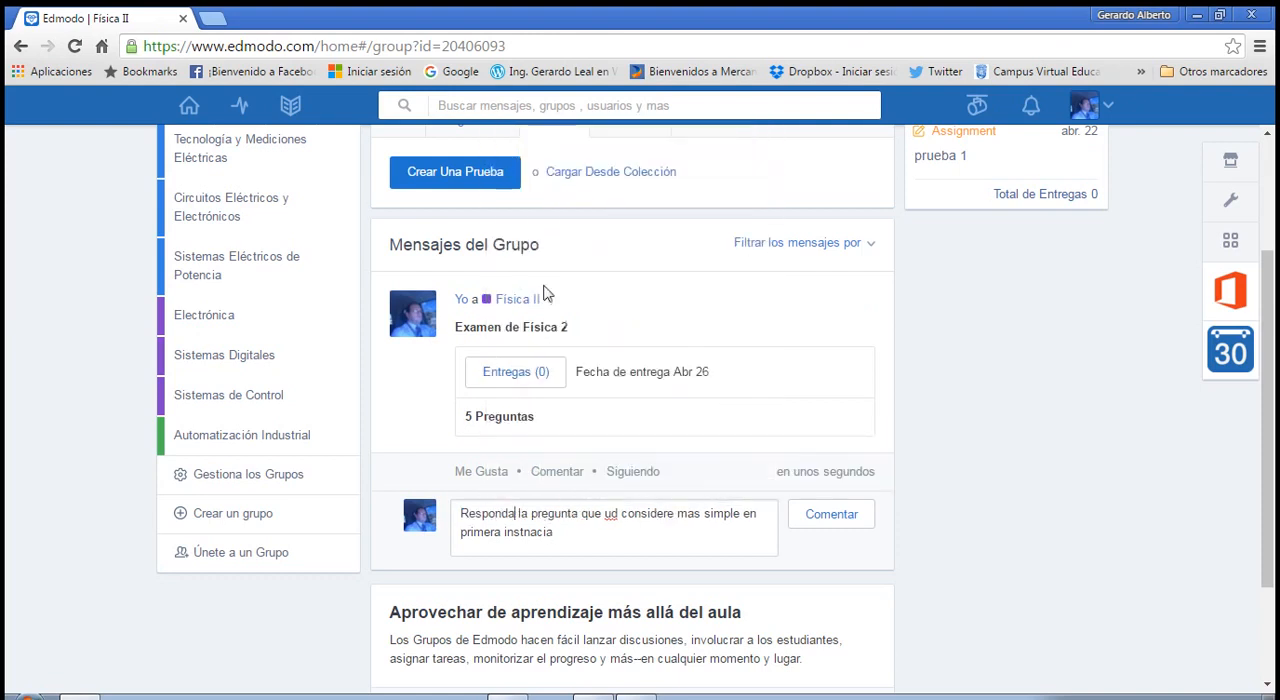
right_click(612, 516)
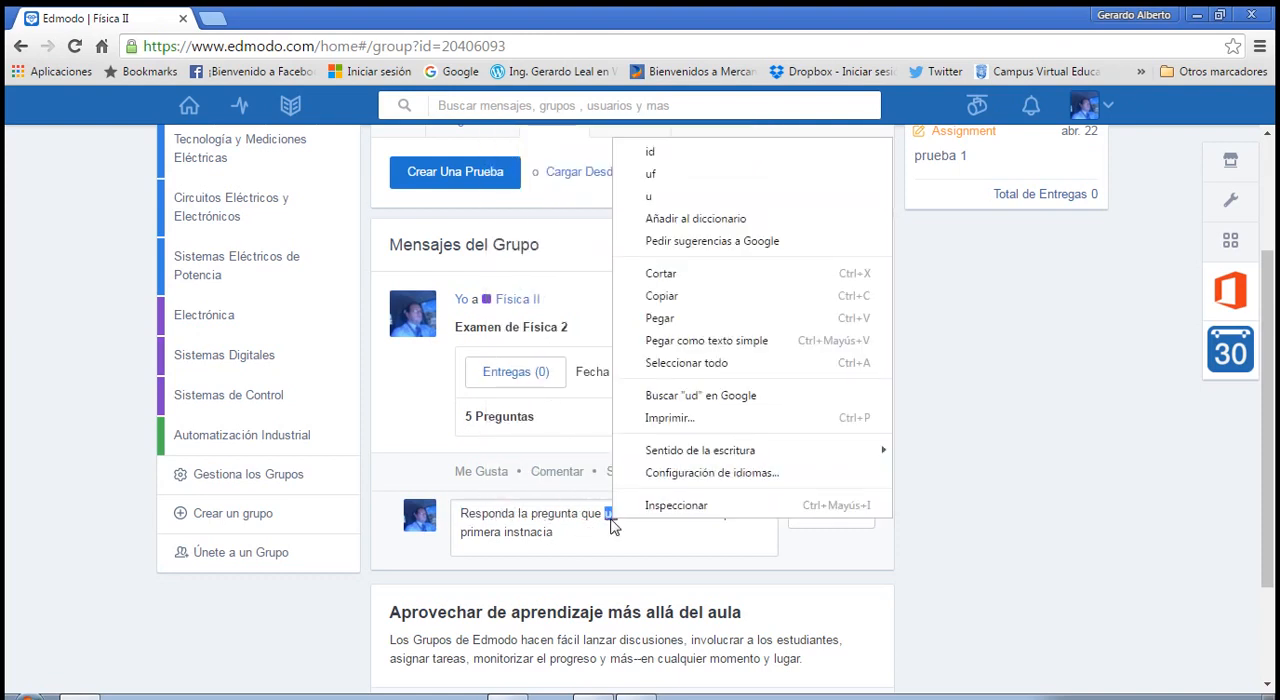
click(928, 407)
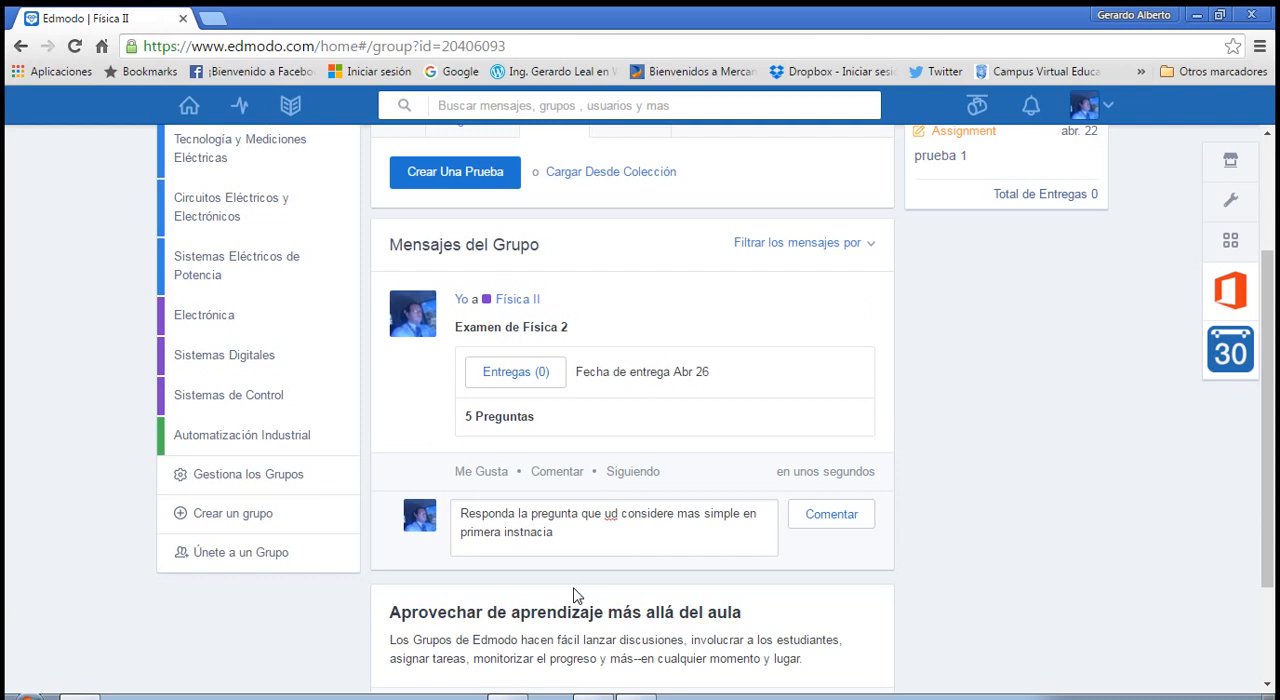
key(Delete)
key(Right)
text(n)
click(826, 520)
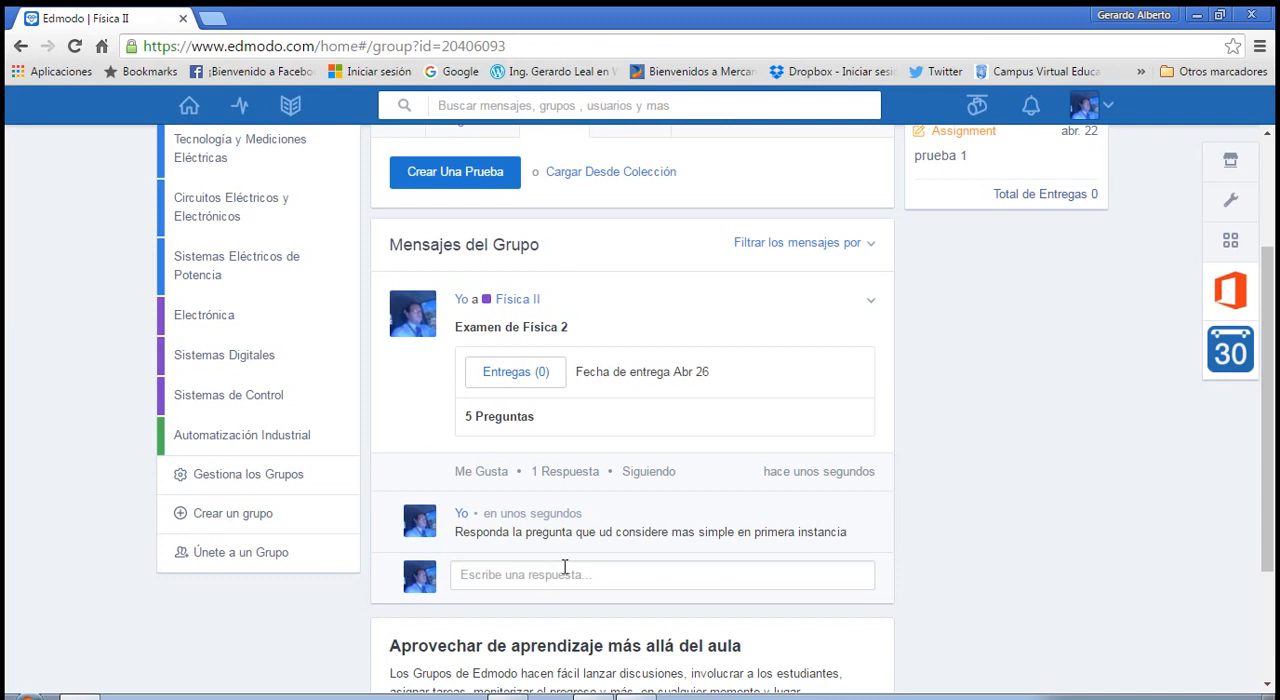
scroll(565, 567, up, 2)
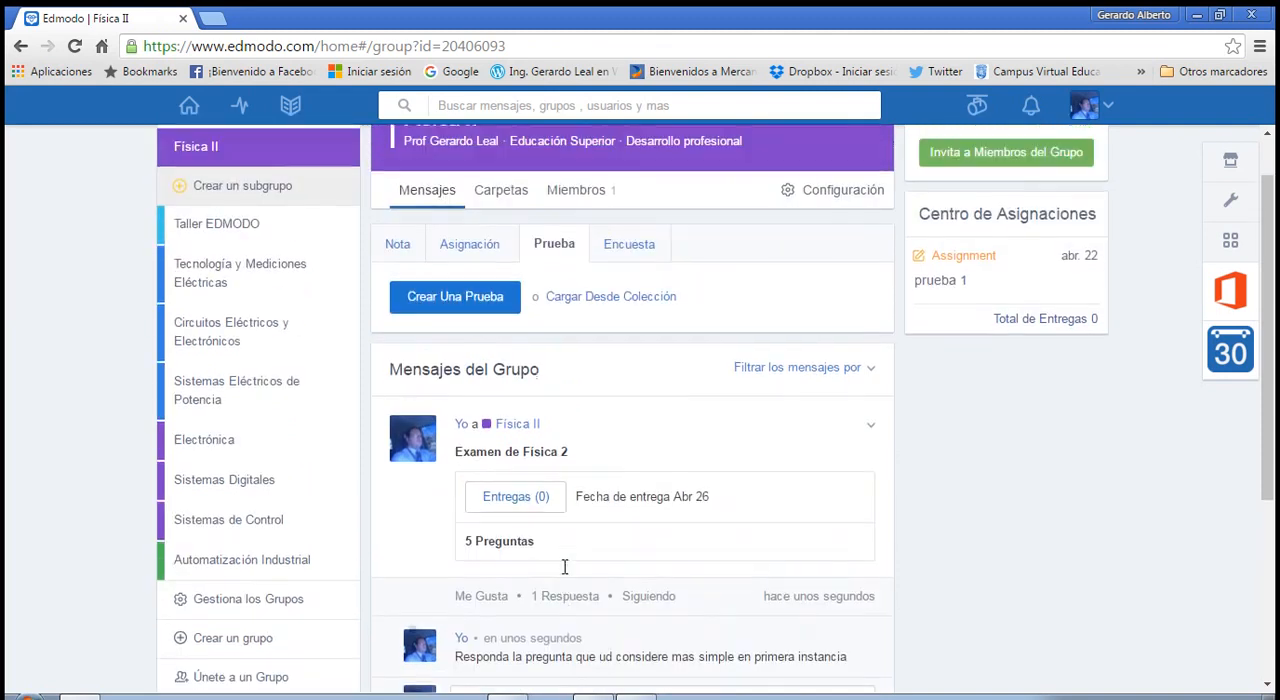
scroll(566, 571, down, 1)
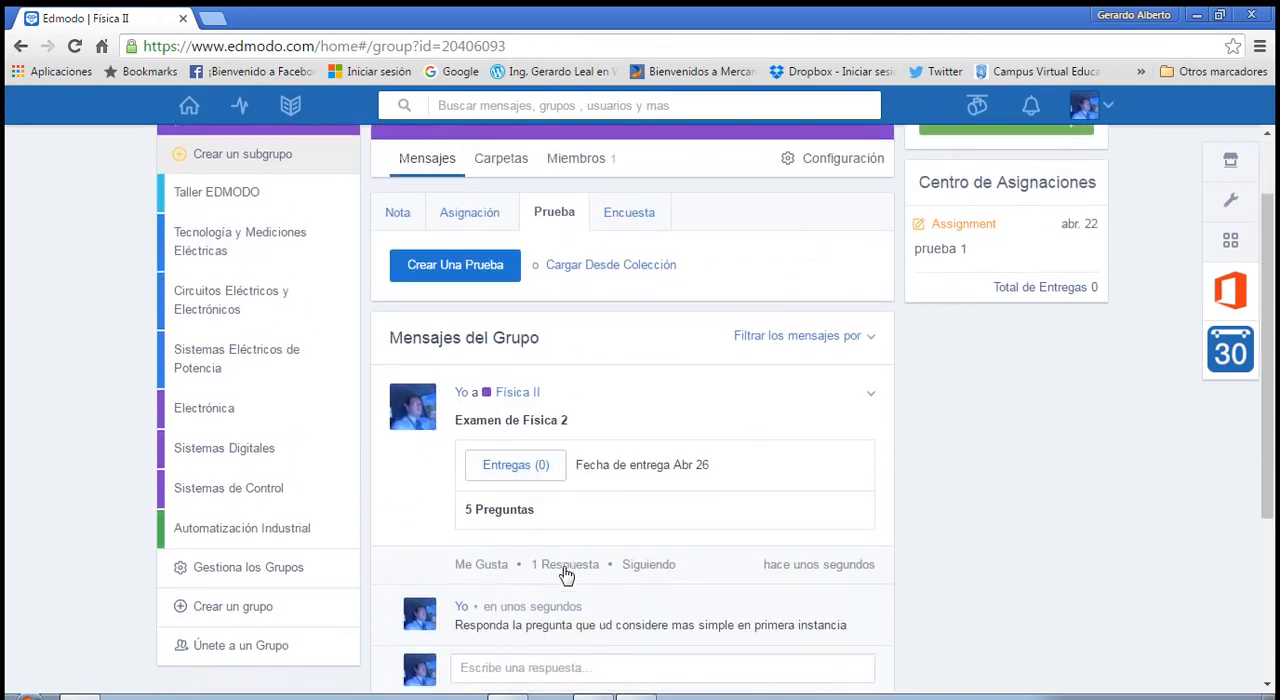
Open the submissions for Examen de Física 2 and filter them by Todo, No Calificado, Calificado and No entregado.
click(517, 472)
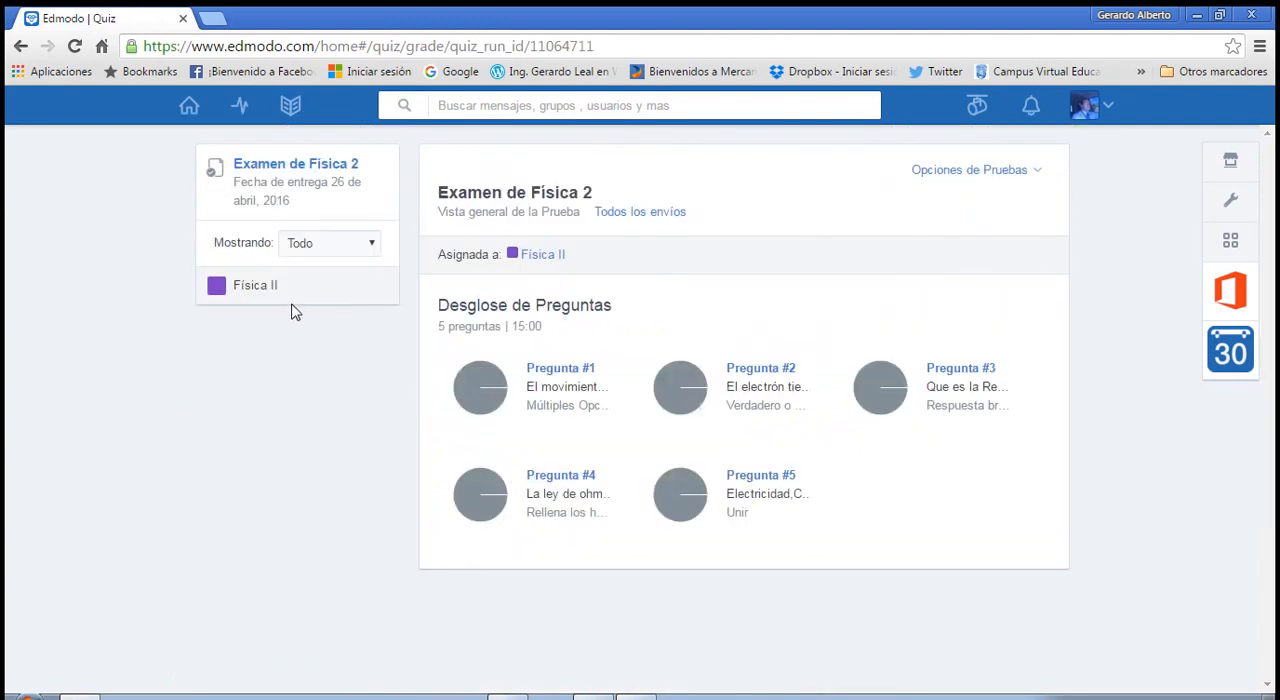
click(371, 244)
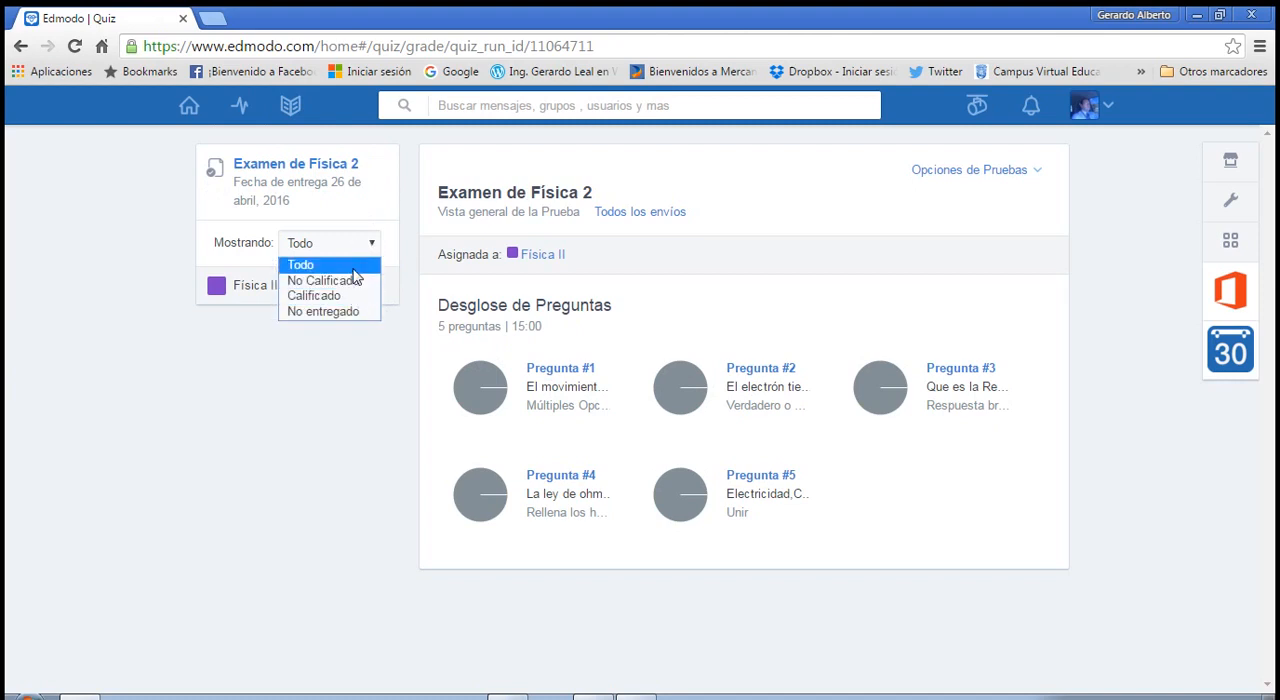
click(353, 269)
click(363, 250)
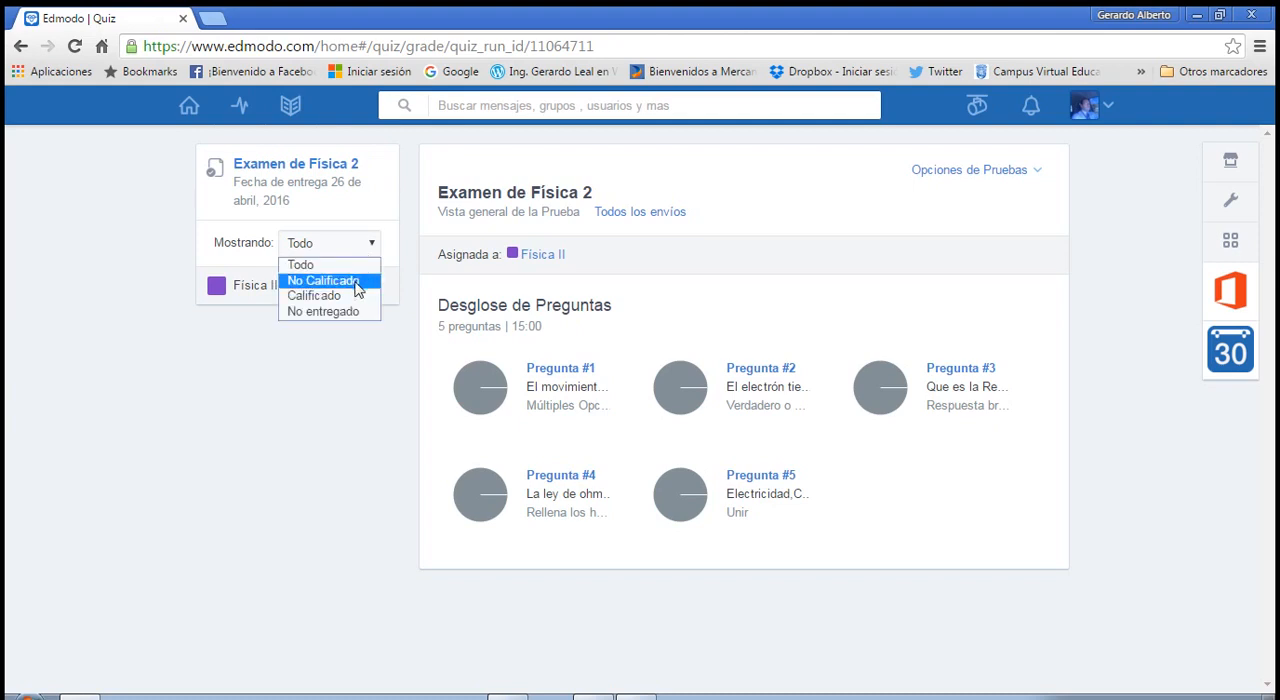
click(358, 279)
click(365, 248)
click(356, 296)
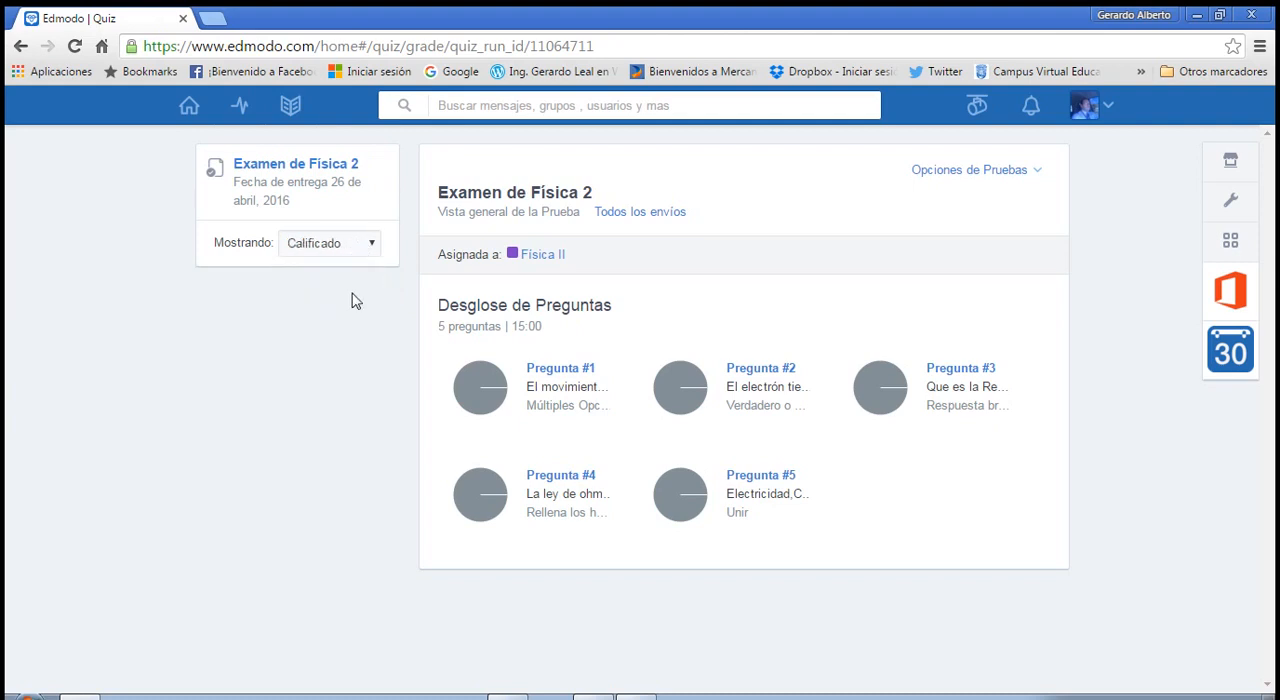
click(366, 252)
click(349, 310)
click(366, 250)
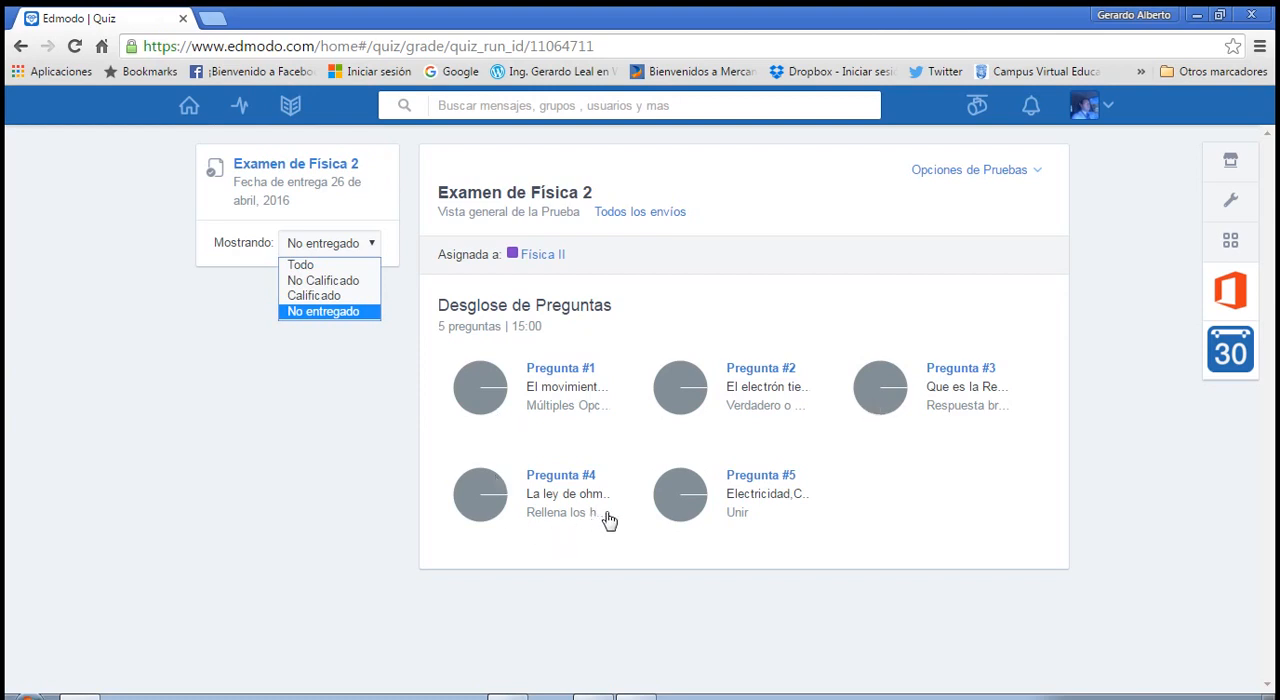
View the submitted results for question 3 of the quiz breakdown and close them.
click(893, 388)
click(893, 388)
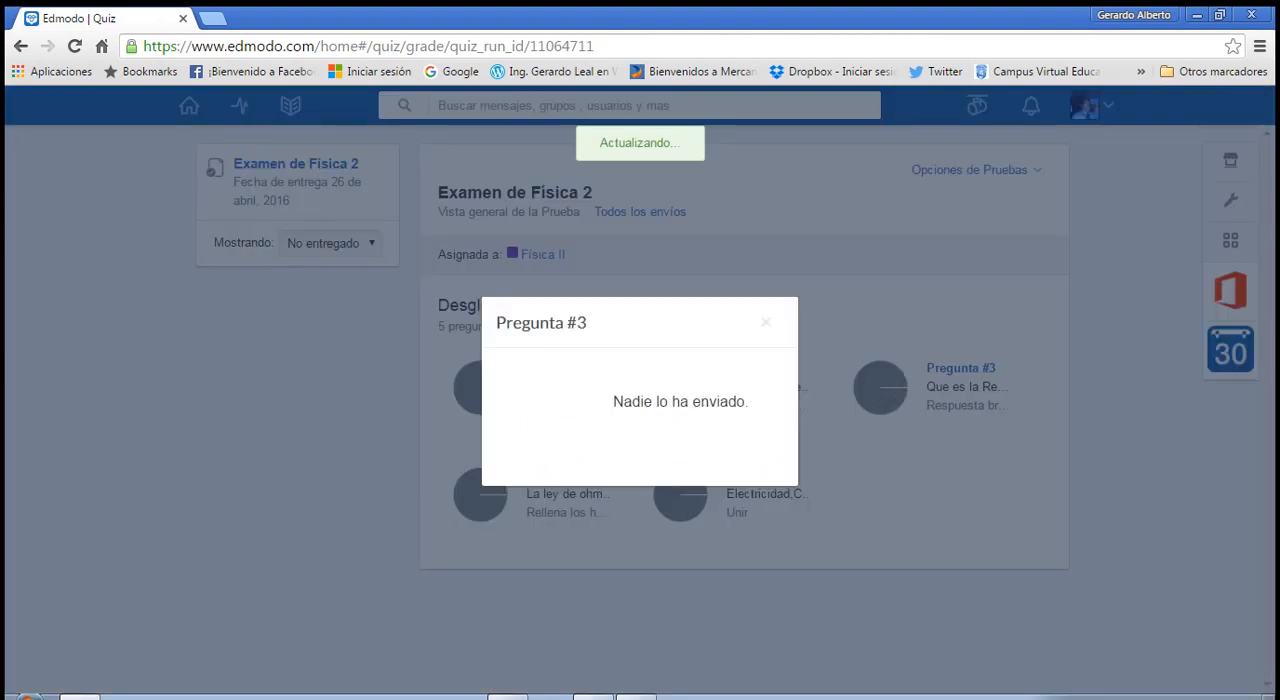
click(766, 323)
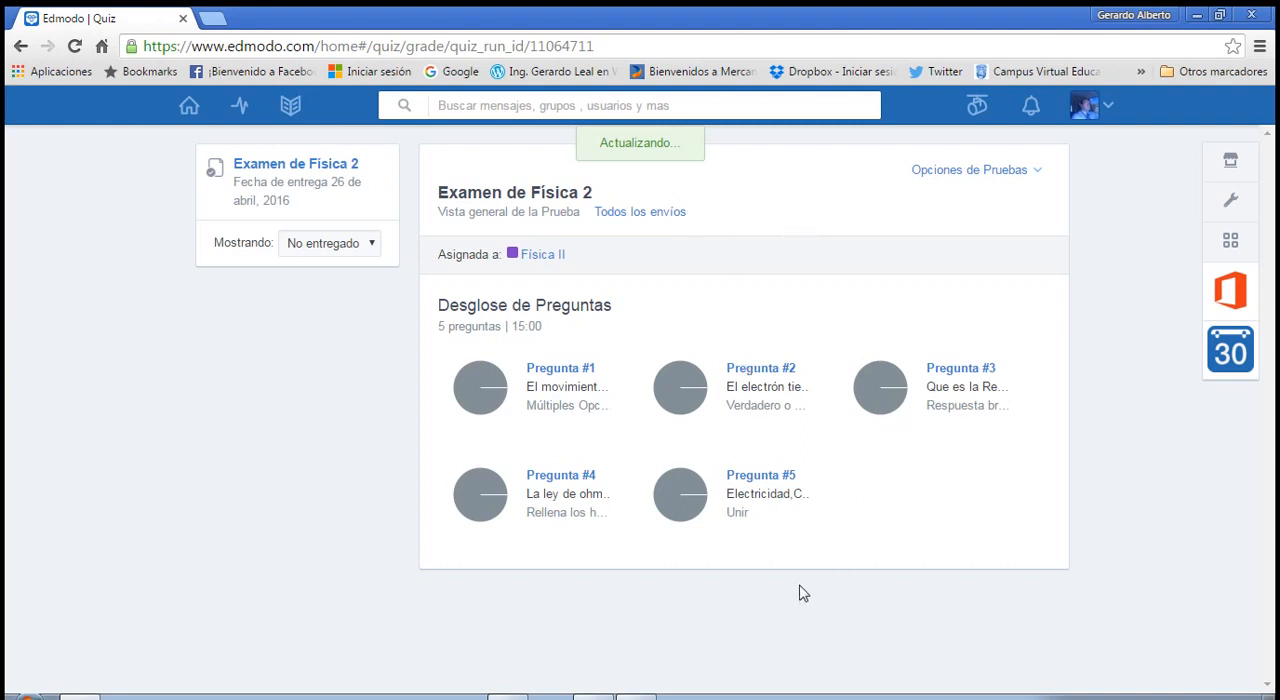
Return to the home page and open the Física II group with its quiz posting options.
click(190, 108)
scroll(604, 457, down, 3)
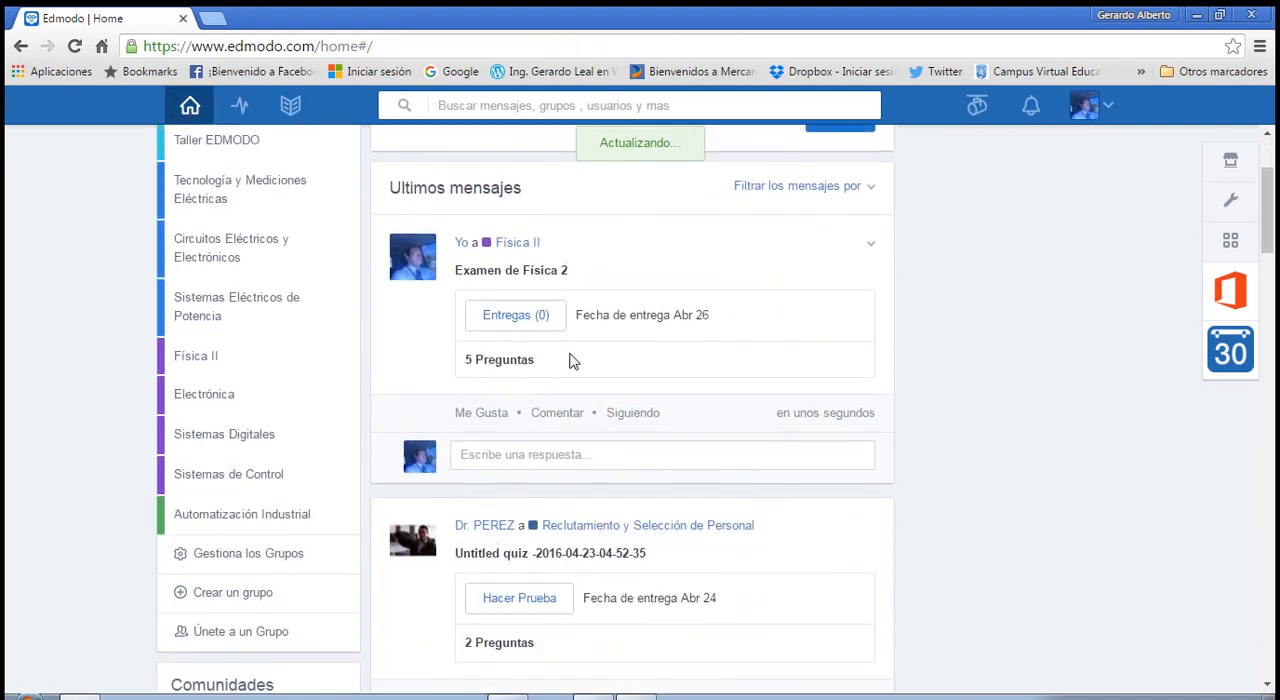
scroll(570, 362, up, 3)
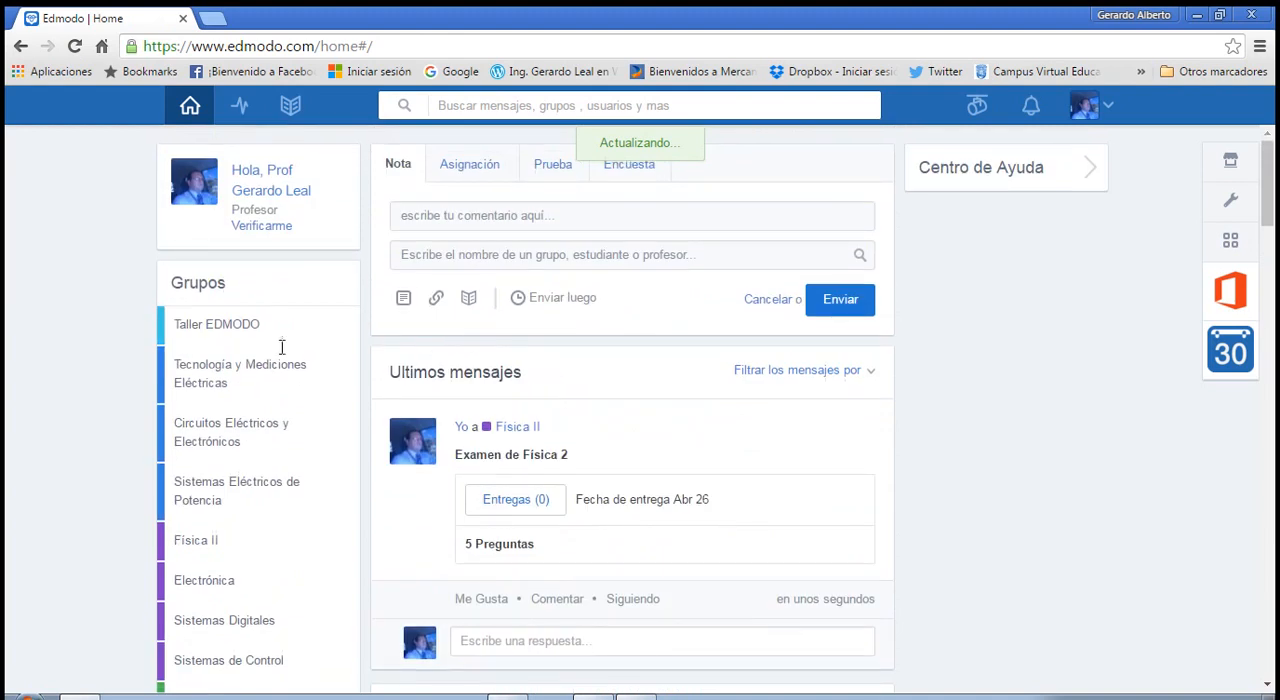
scroll(262, 455, down, 2)
click(231, 447)
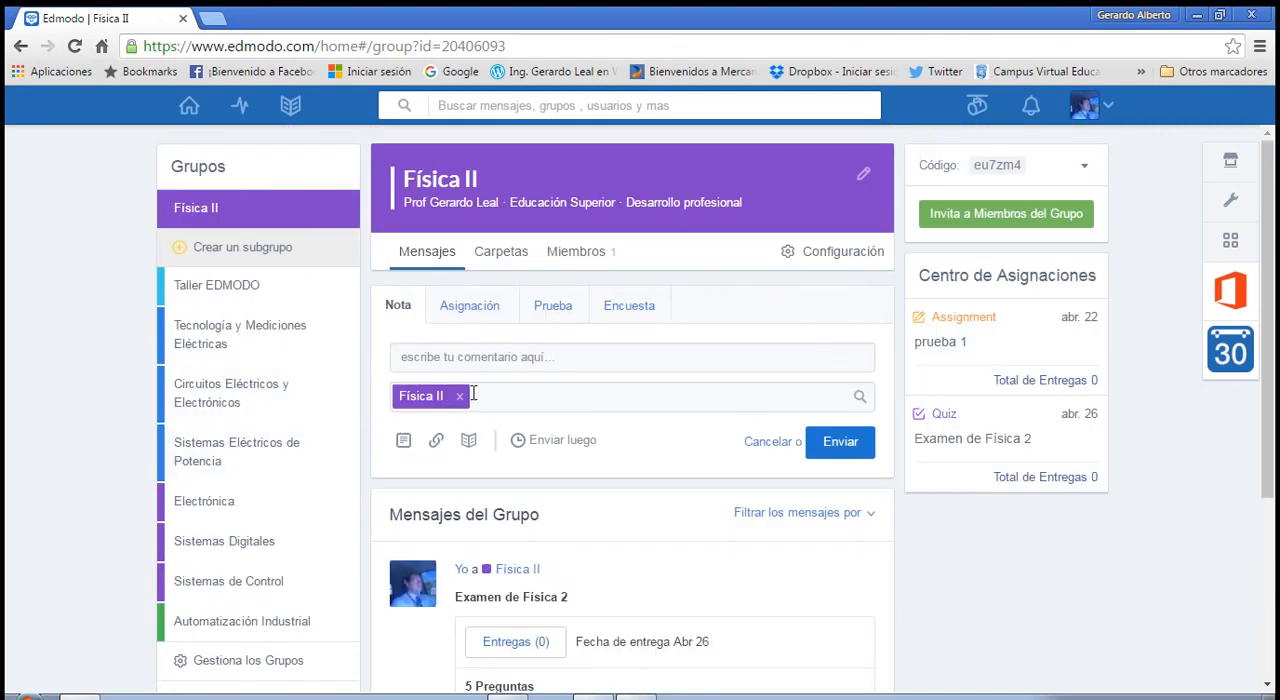
click(550, 312)
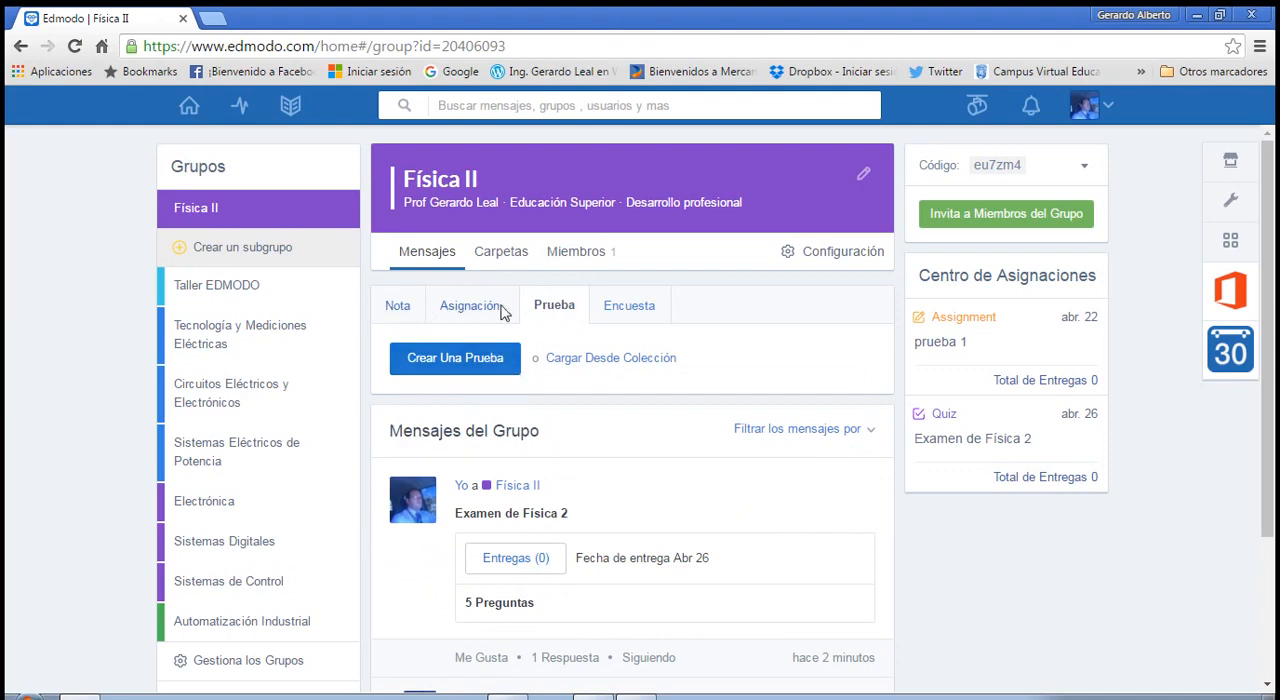
scroll(515, 395, down, 2)
scroll(503, 377, up, 2)
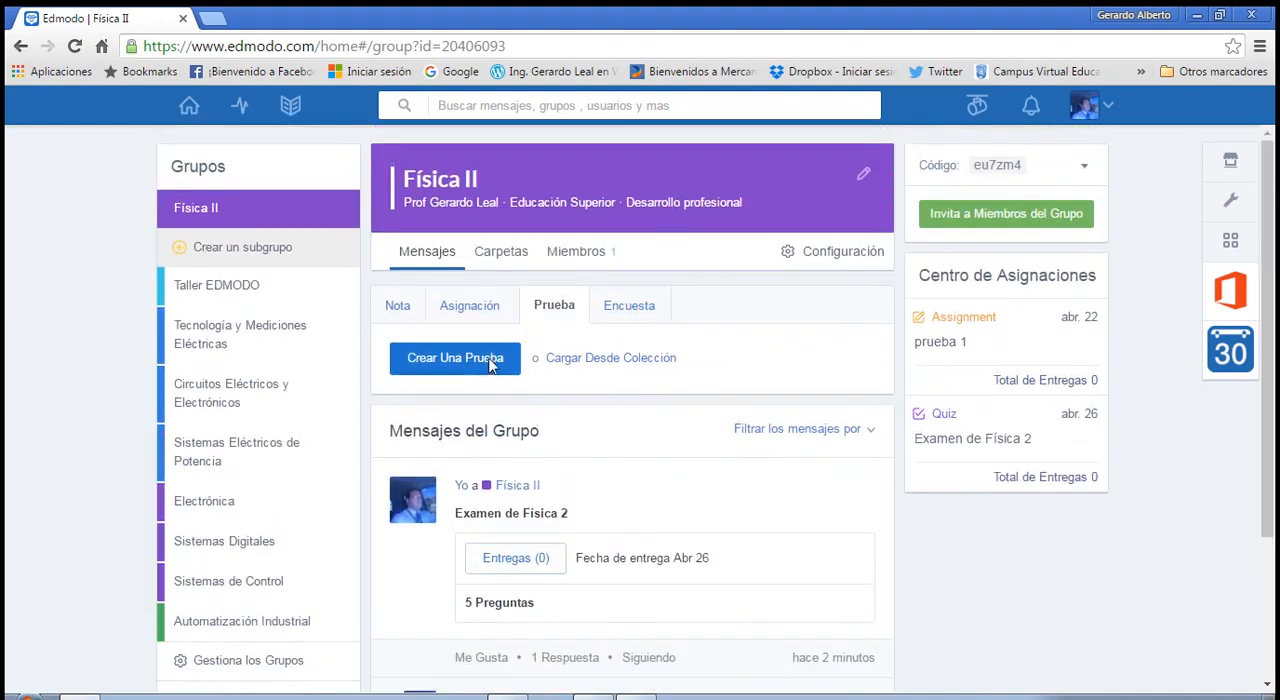
Try to re-enter the Física II recipient of a new note by removing it and searching for "fis", and return to the quiz options.
click(404, 314)
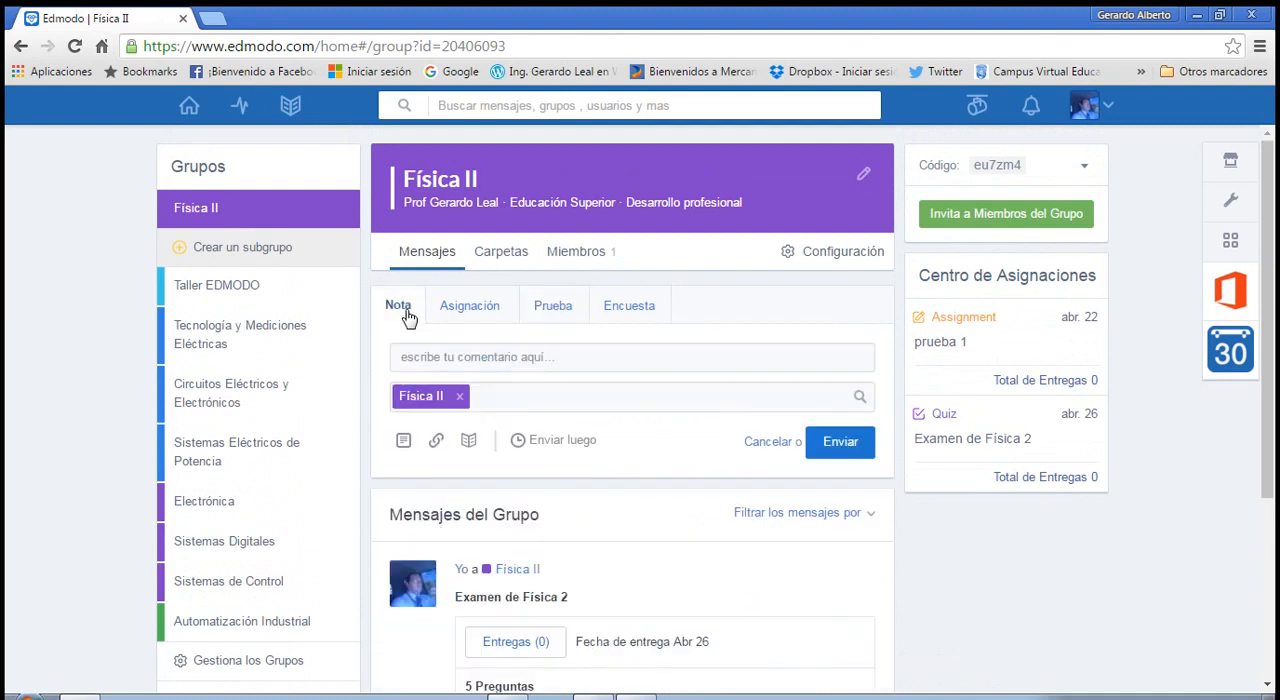
click(460, 398)
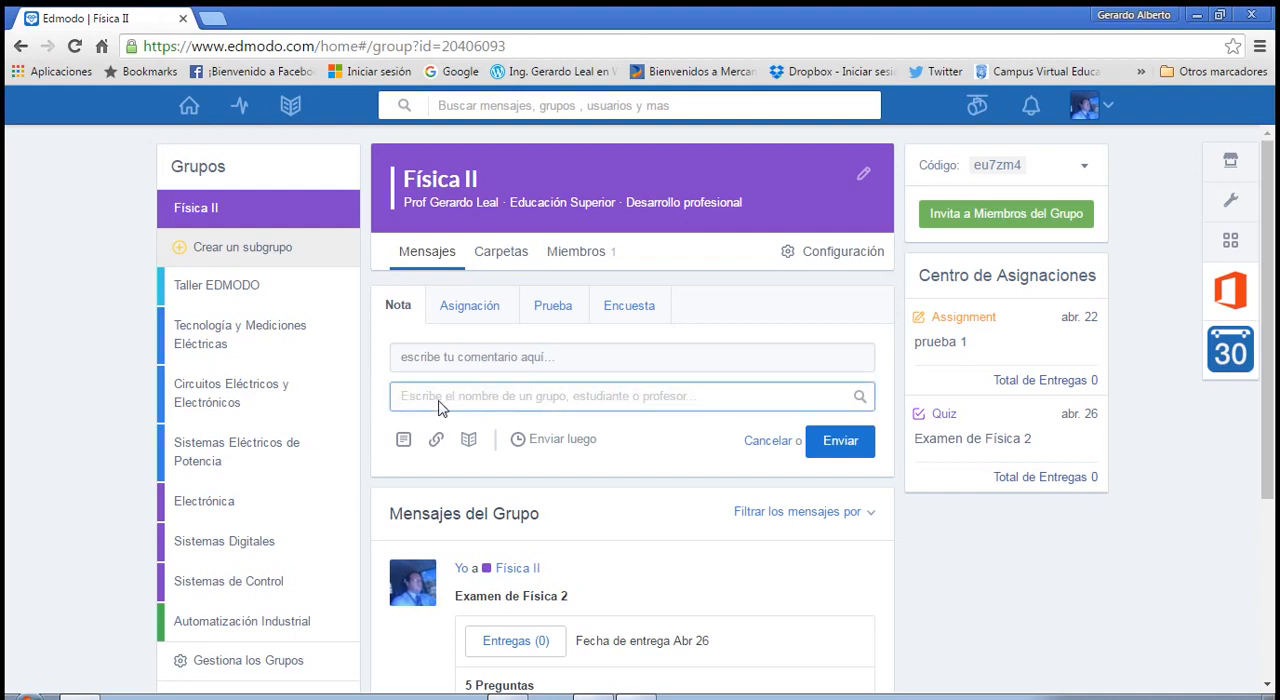
text(fis)
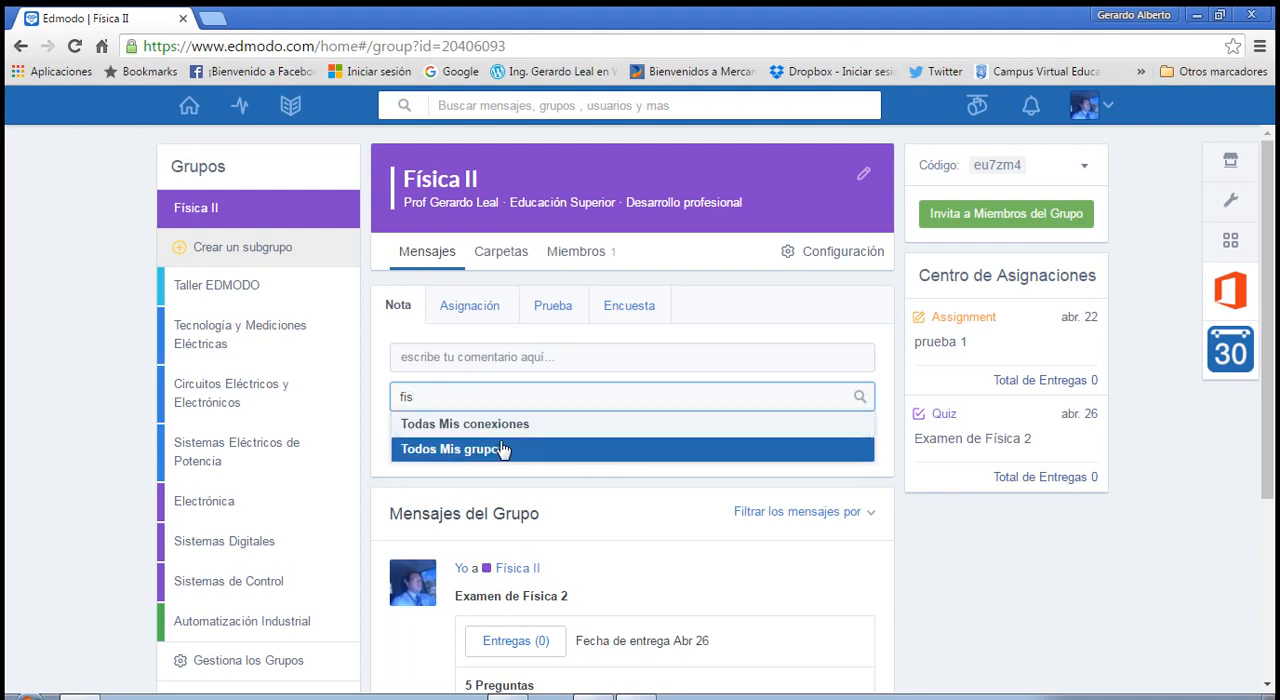
click(450, 393)
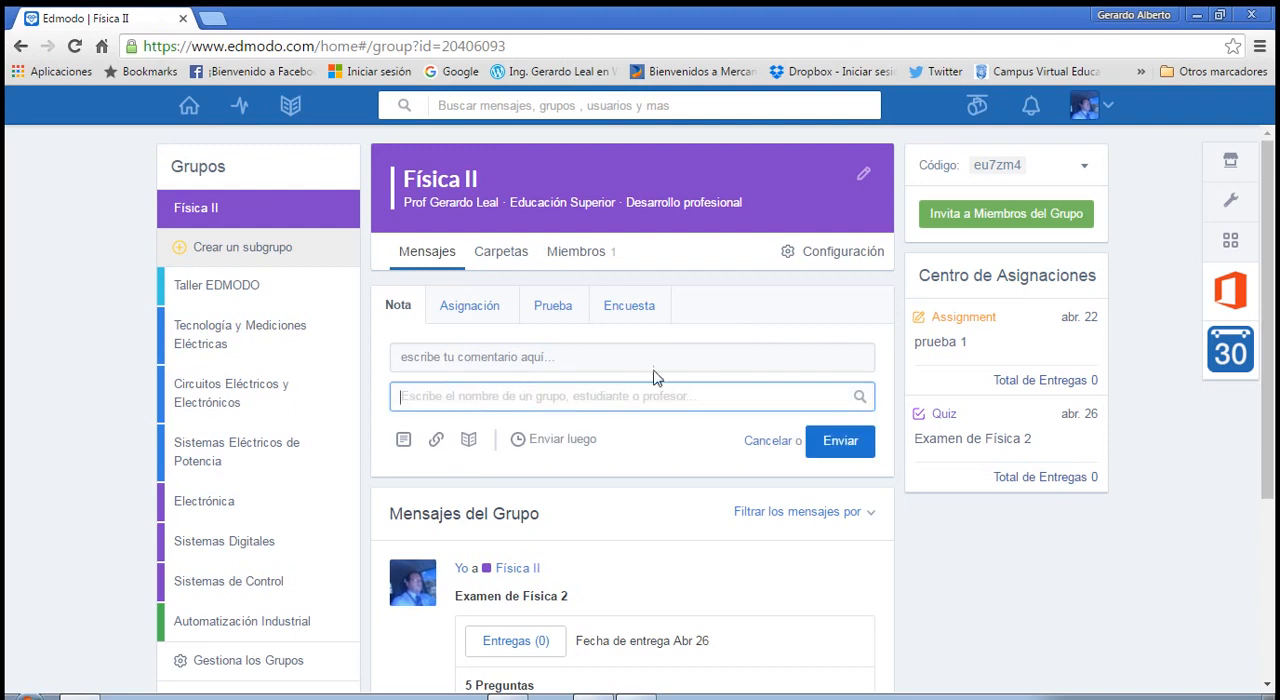
click(738, 339)
click(553, 313)
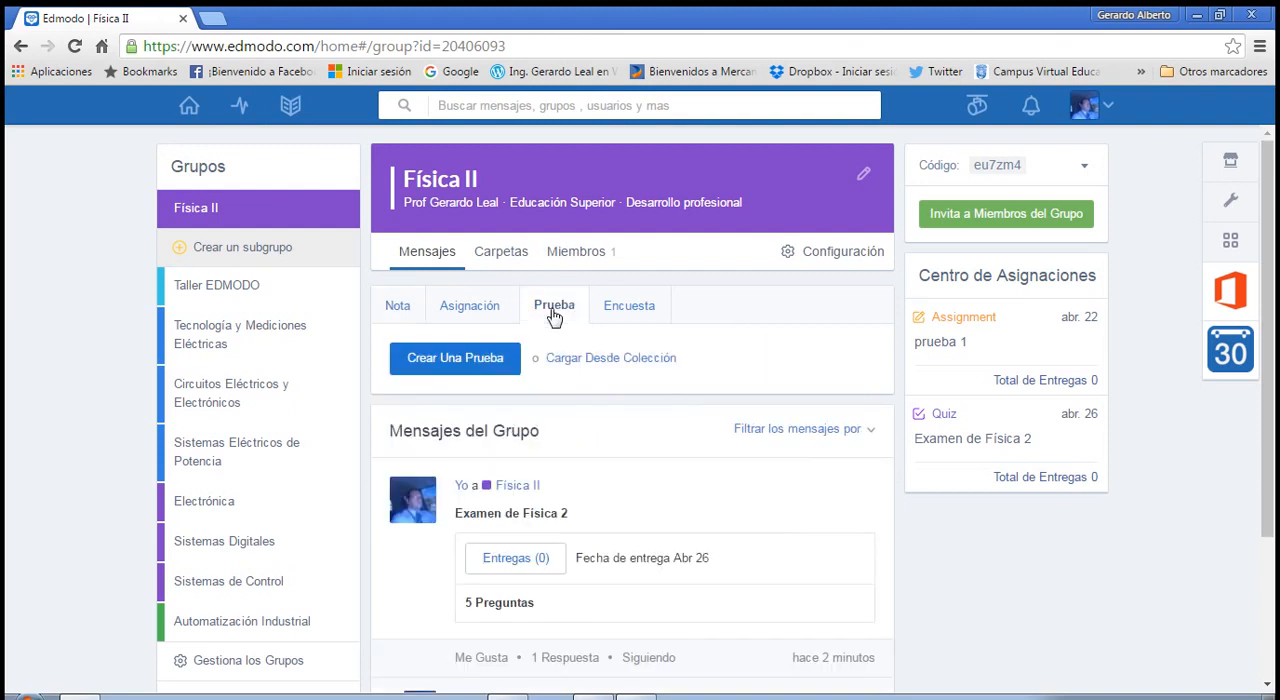